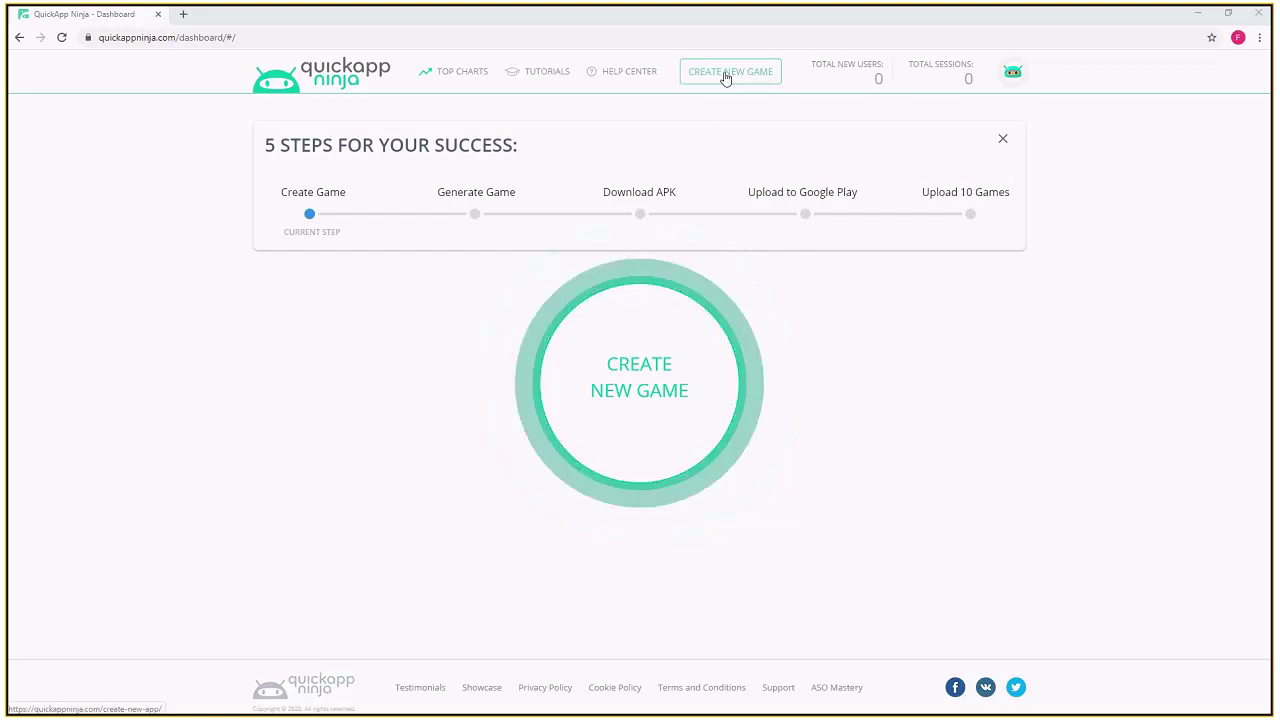
- Create a new game based on the Guess the picture template
click(640, 388)
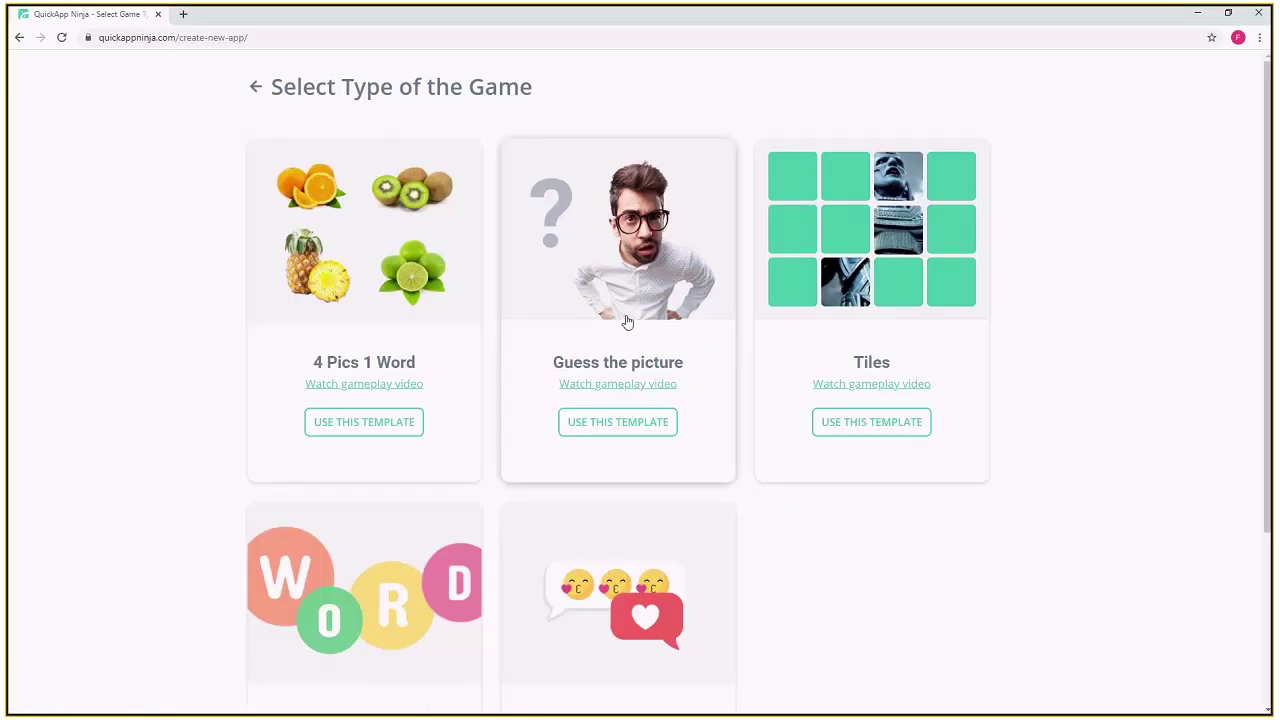
scroll(627, 321, down, 1)
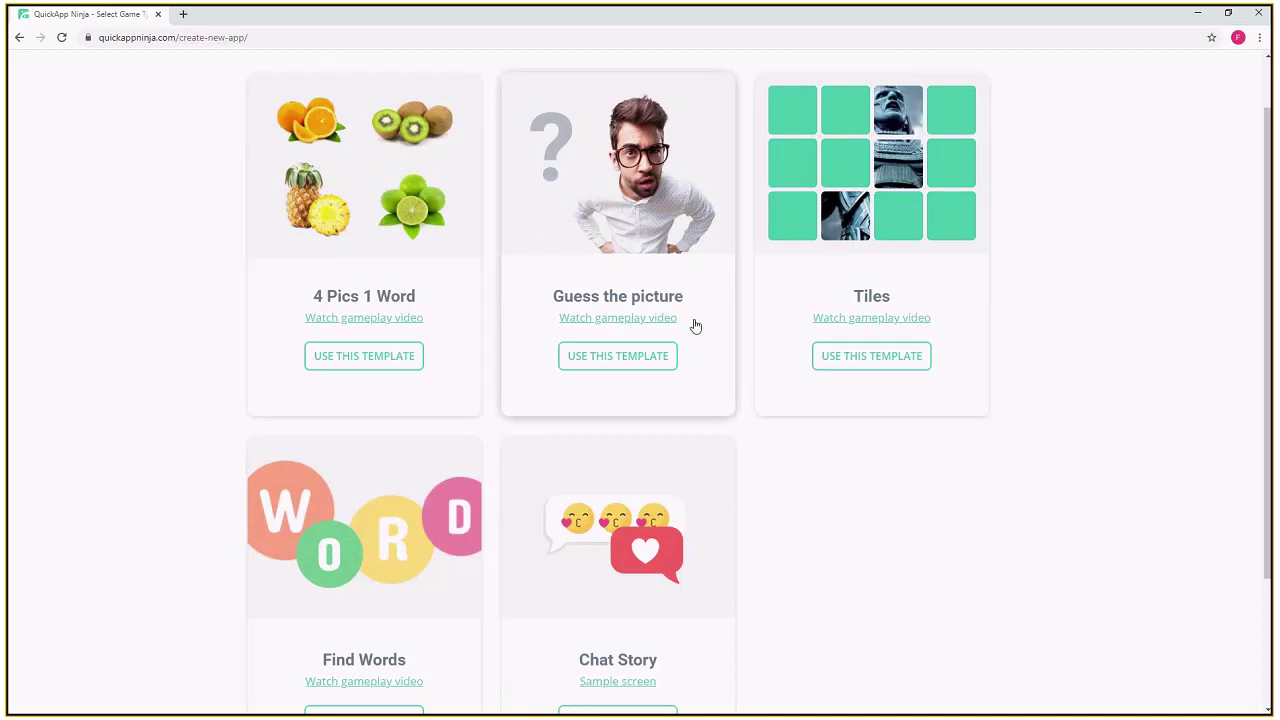
click(621, 362)
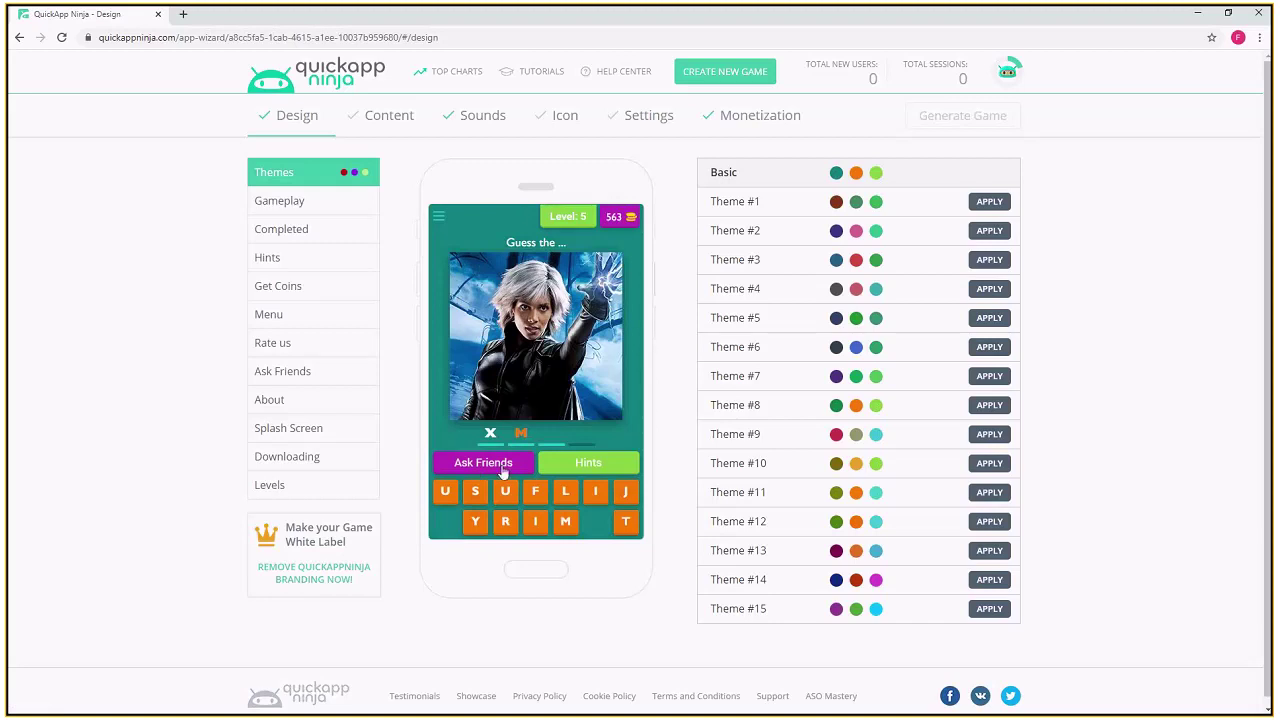
- Try Themes #8, #10, #14 and #11, then apply dark blue Theme #6 and select the Hints button
click(991, 407)
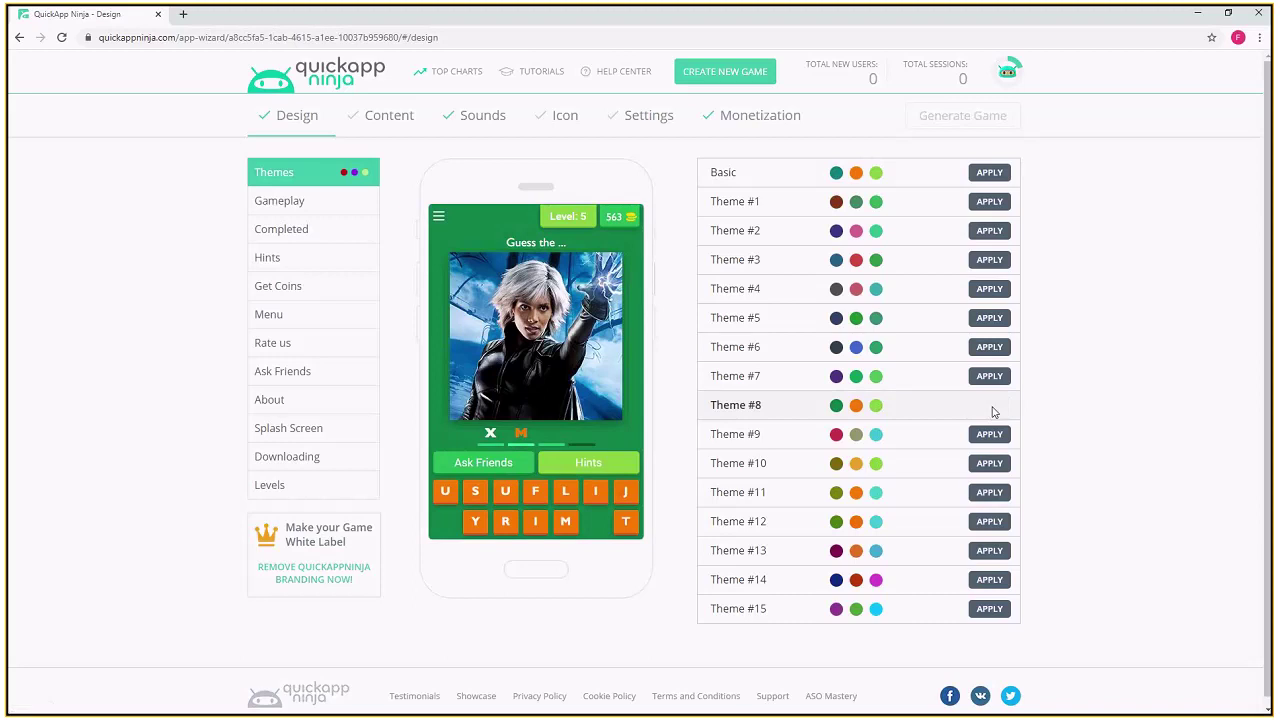
click(991, 464)
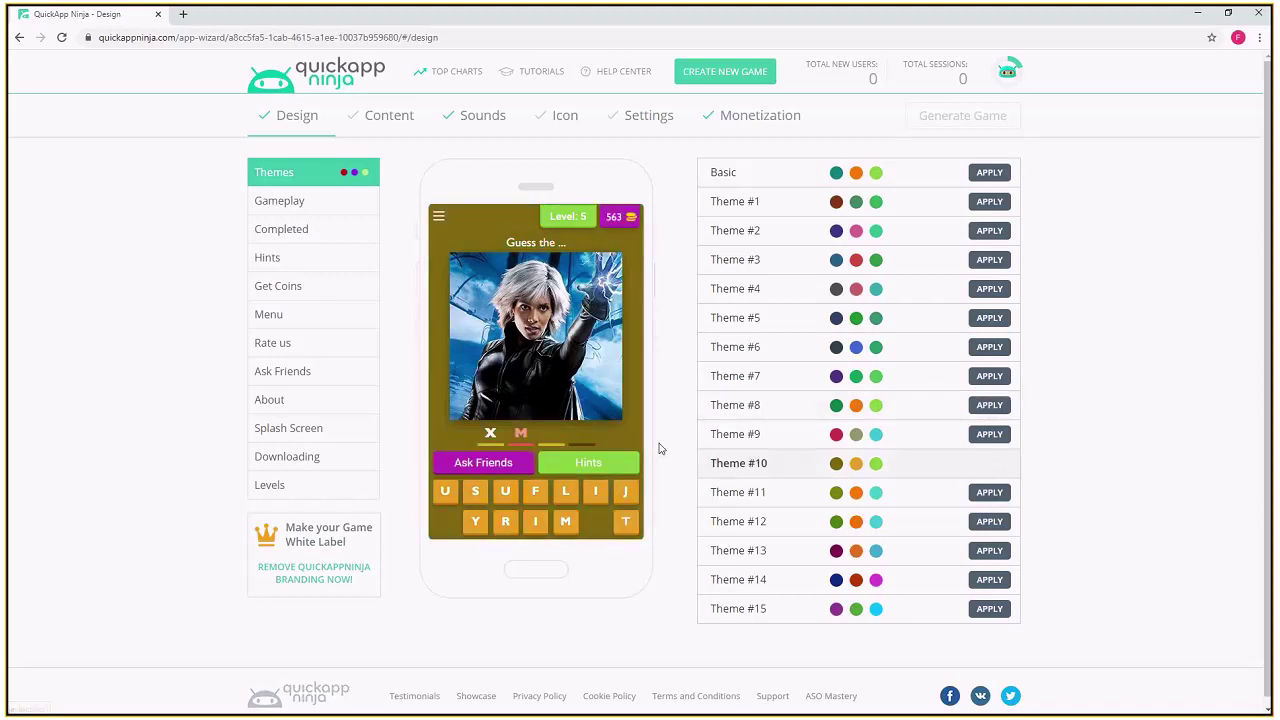
click(991, 580)
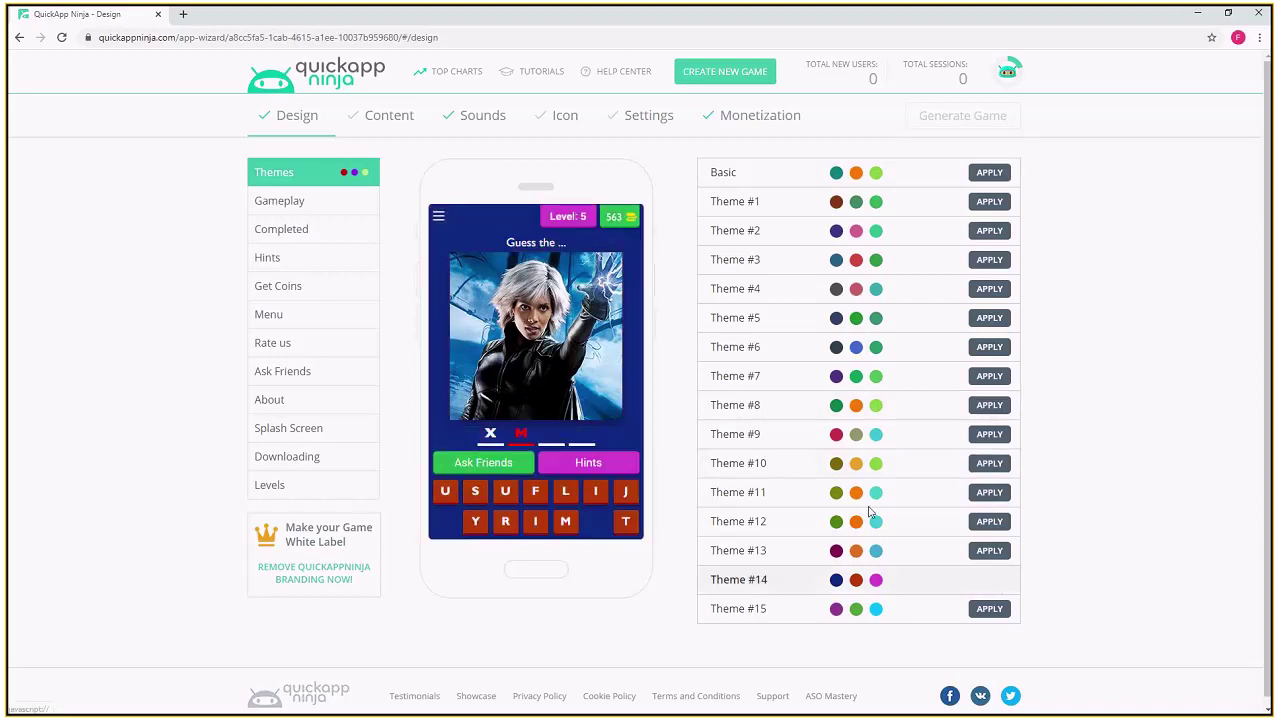
click(990, 495)
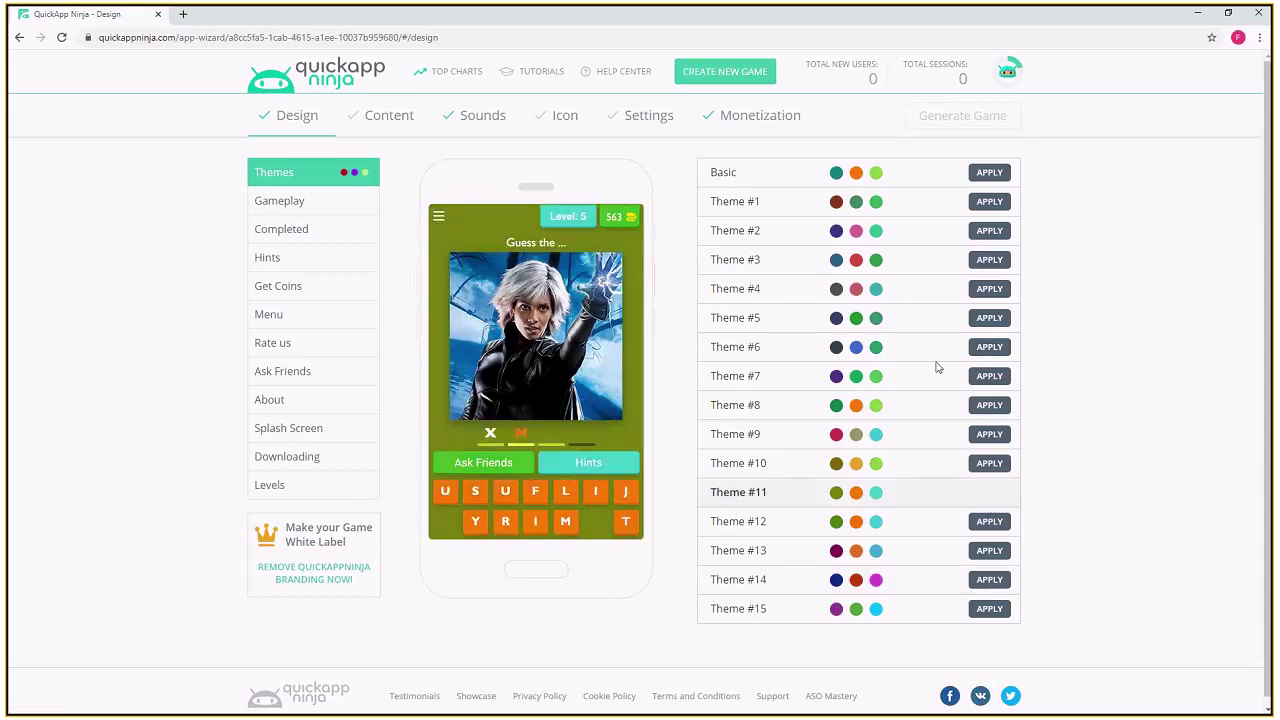
click(990, 347)
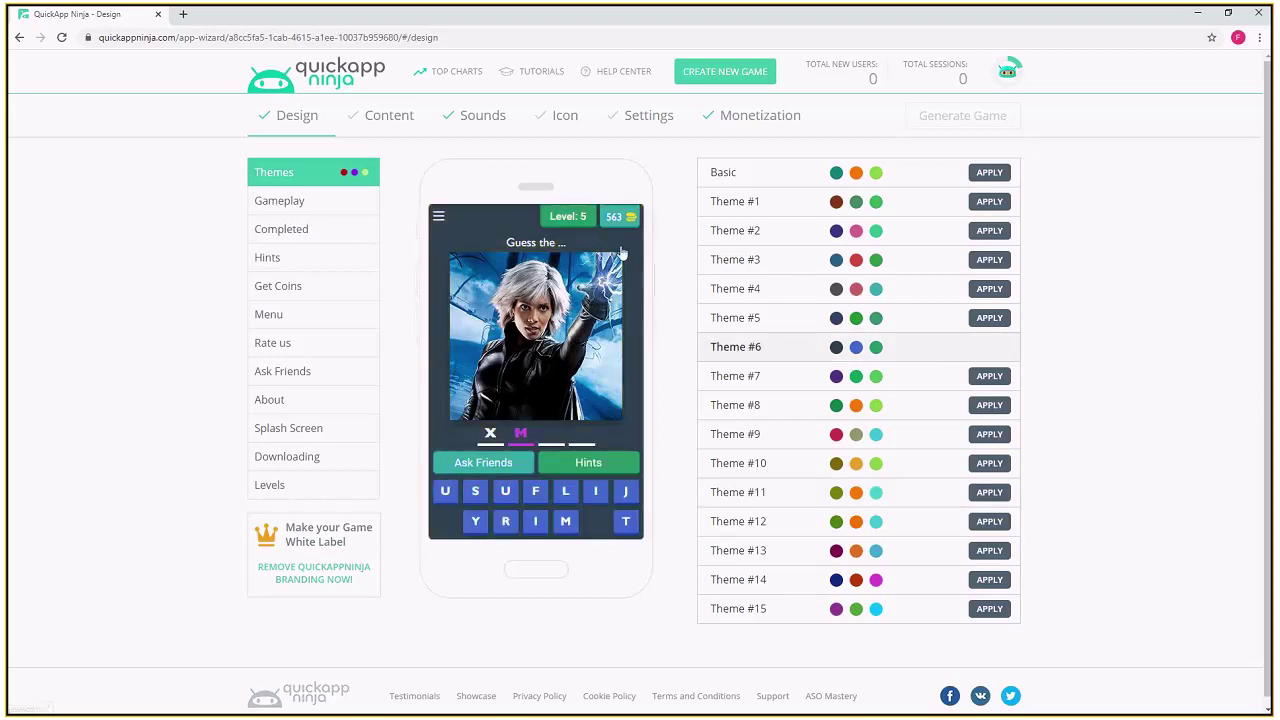
click(608, 466)
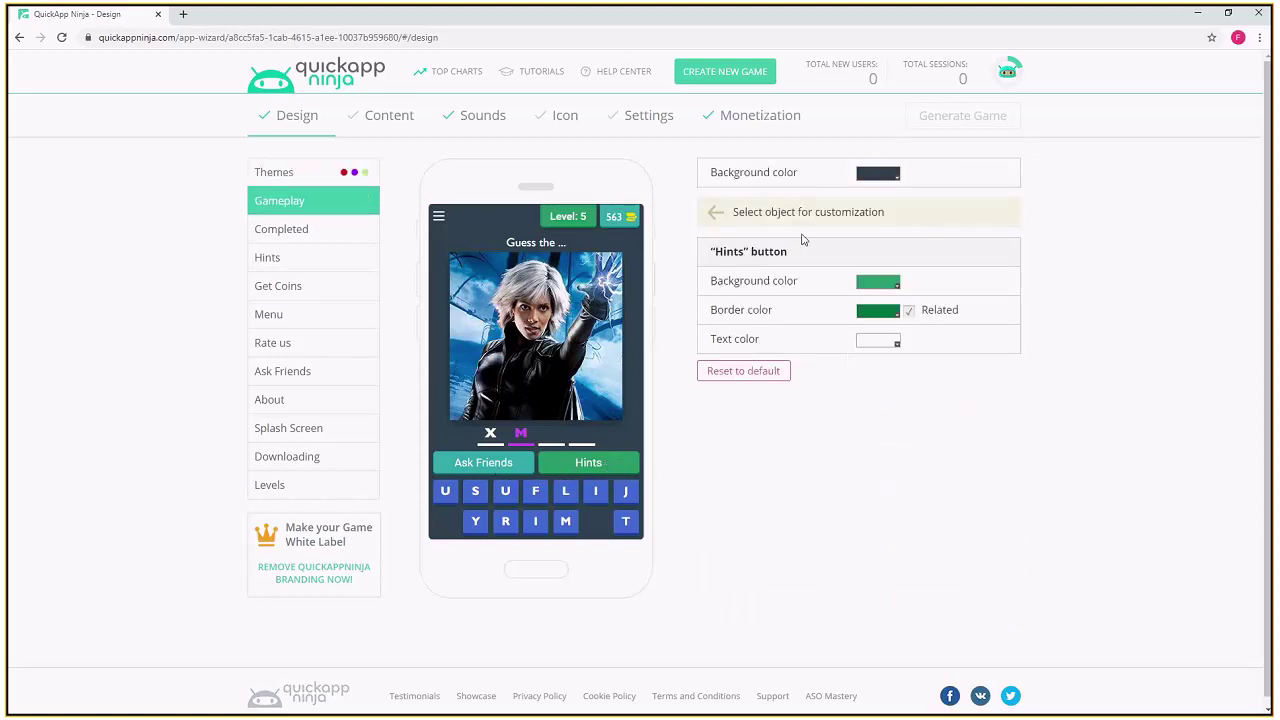
- Set the Hints button background colour to bright magenta
click(868, 285)
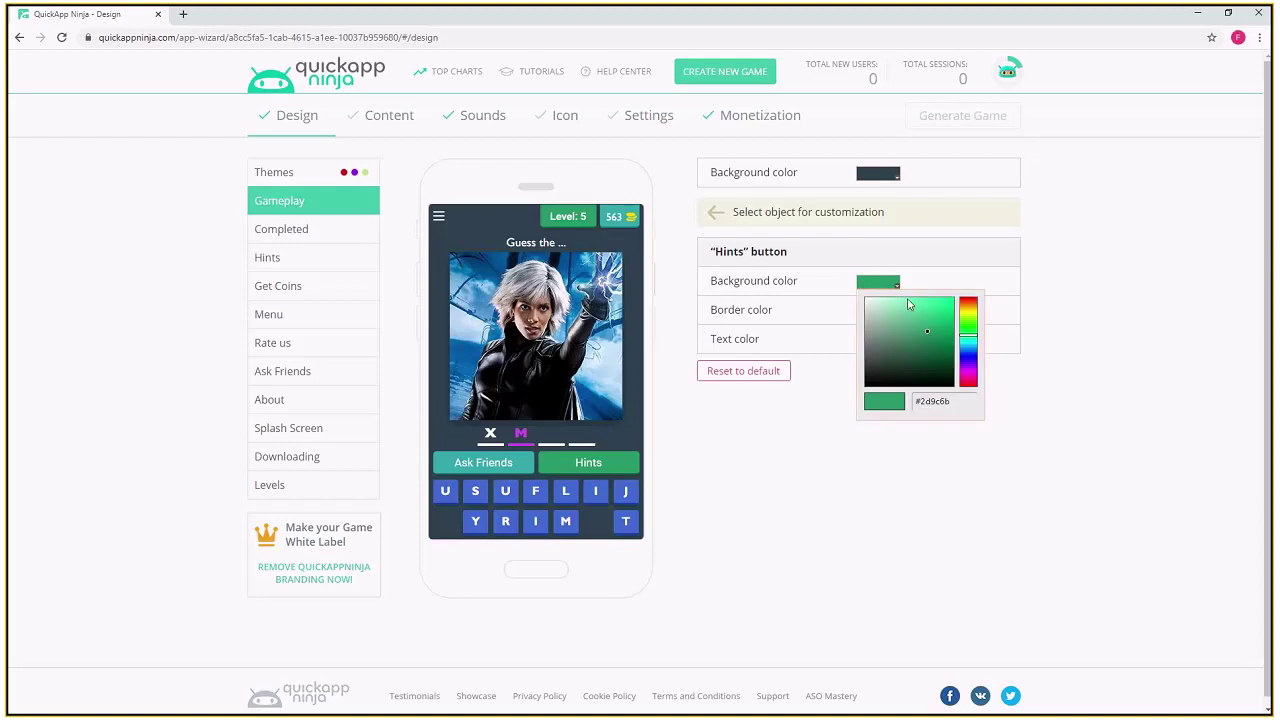
click(969, 374)
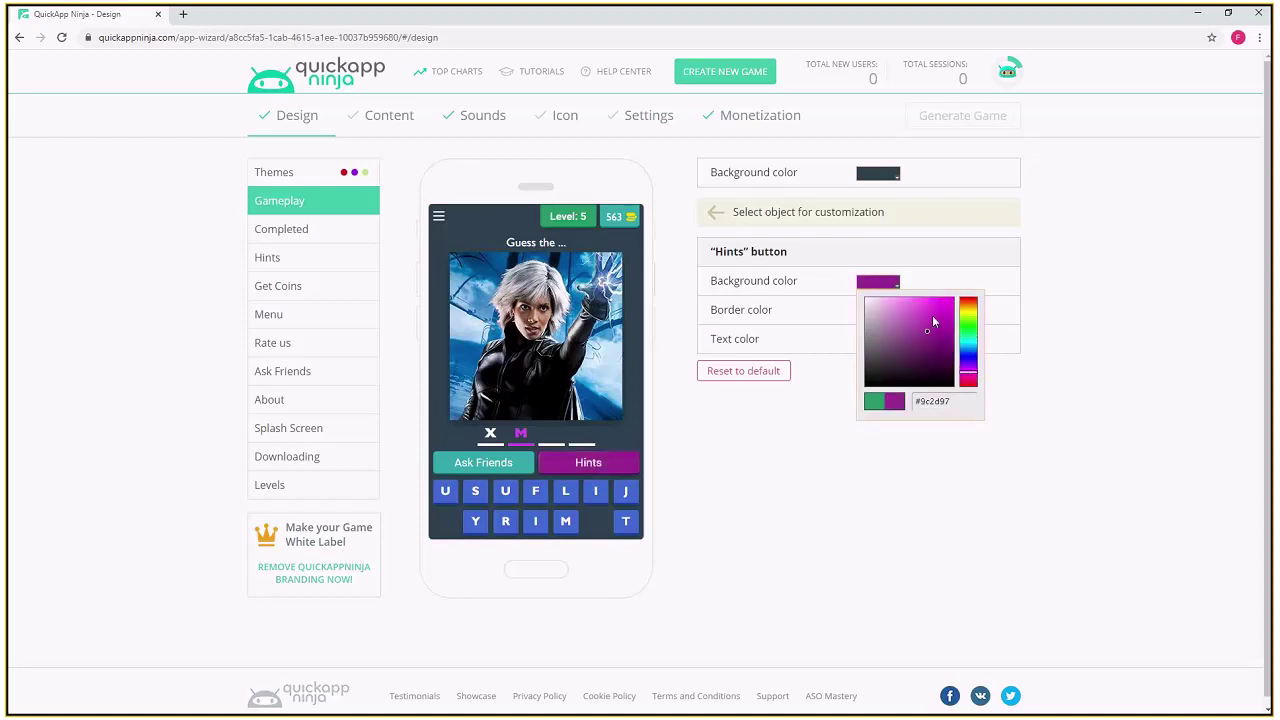
click(945, 303)
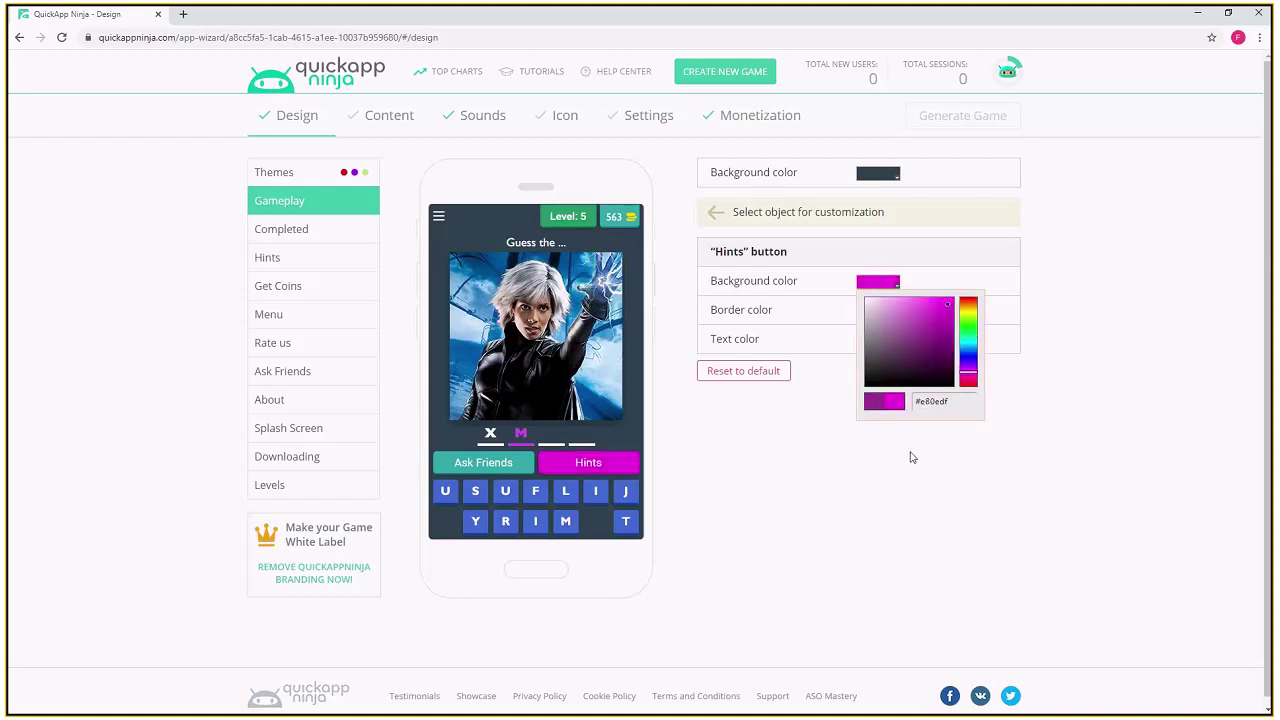
click(1077, 437)
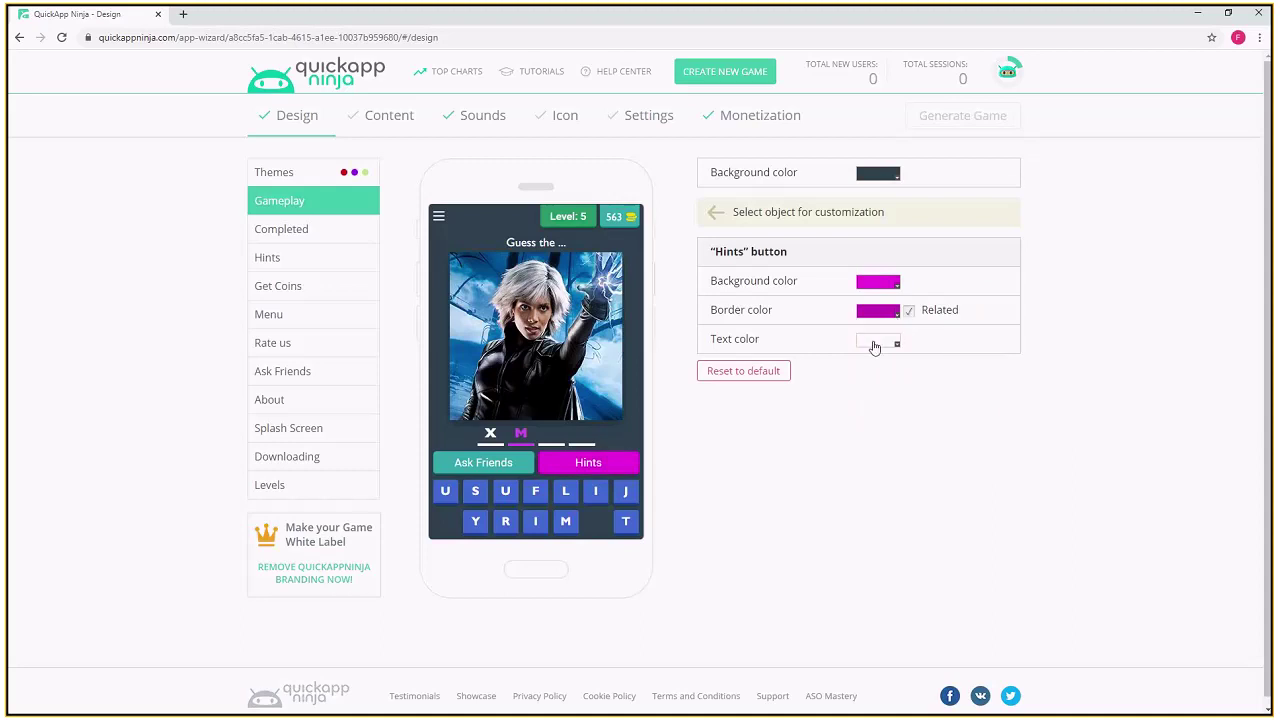
- Set the Hints button text colour to white and preview the Completed screen
click(876, 342)
click(871, 437)
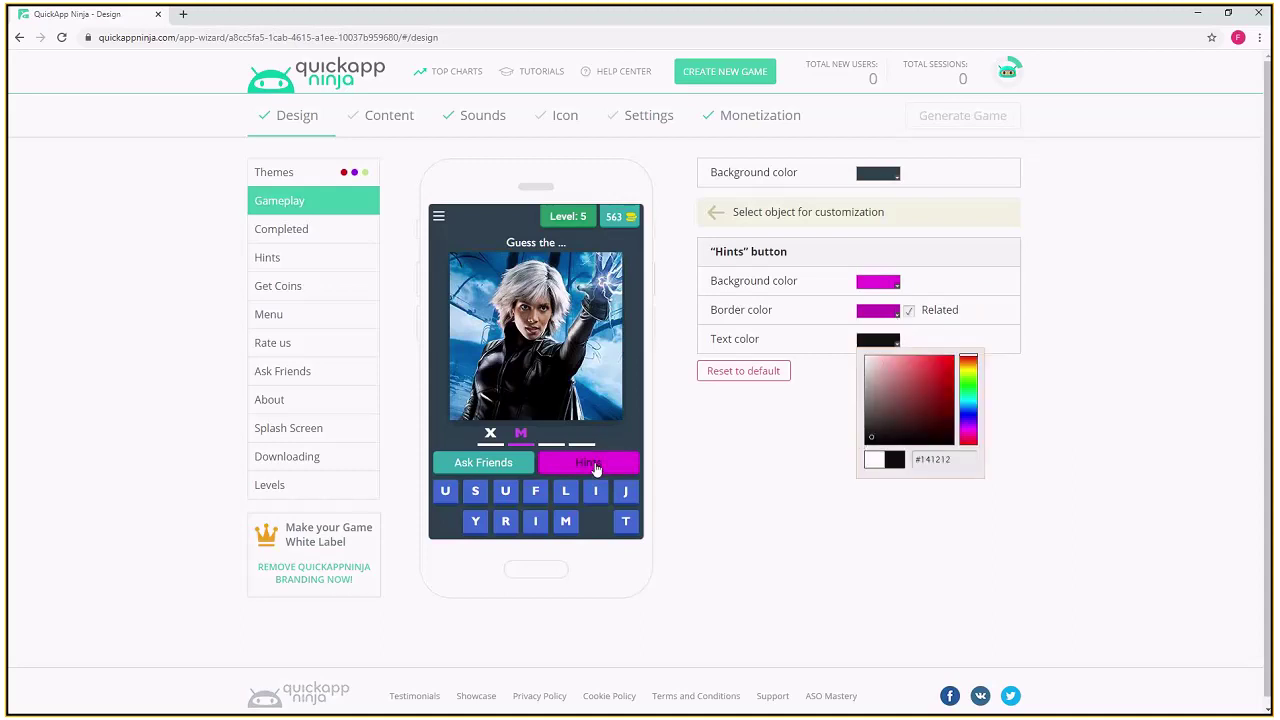
click(865, 358)
click(826, 402)
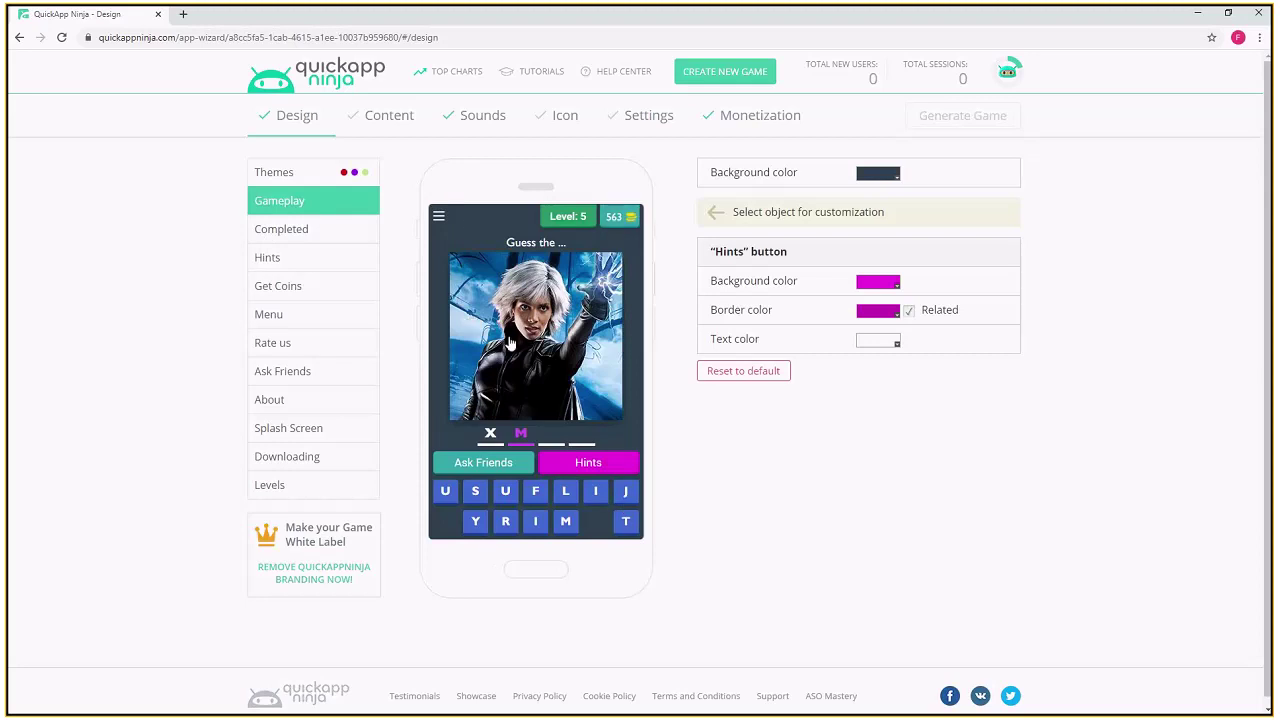
click(299, 236)
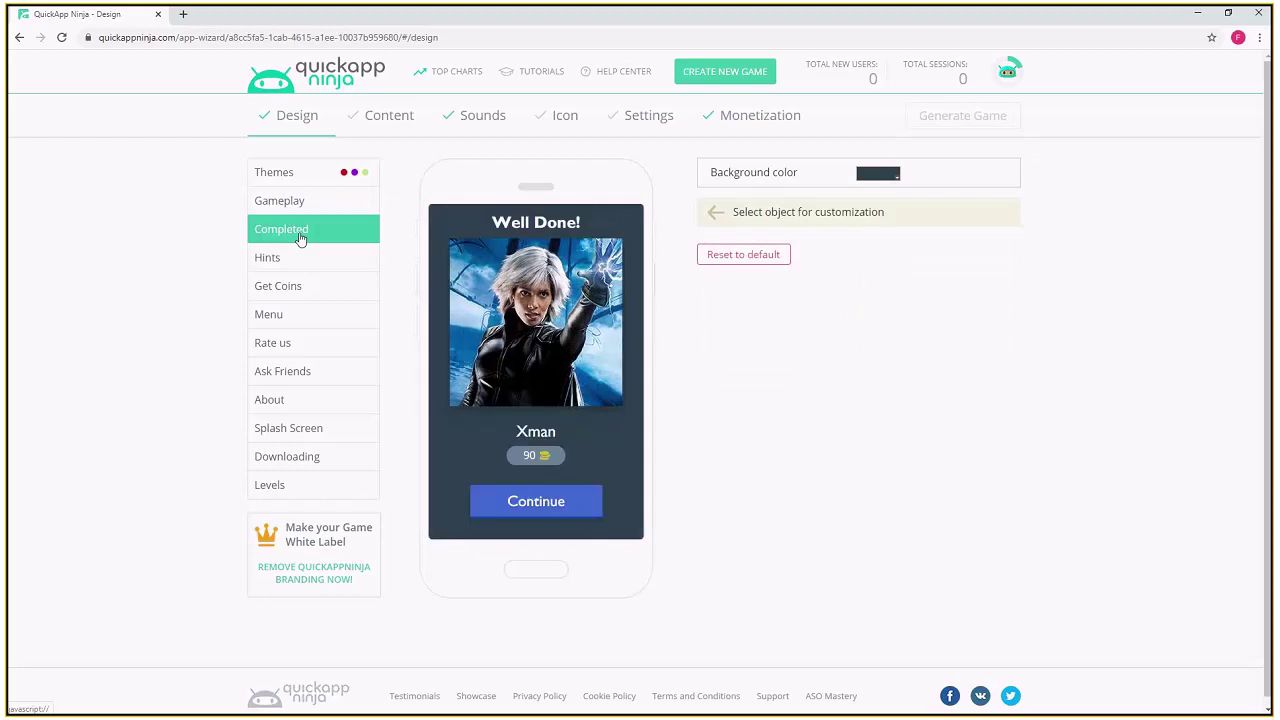
- Check the Completed background colour without changing it, then preview the Hints, Get Coins and Menu screens
click(876, 176)
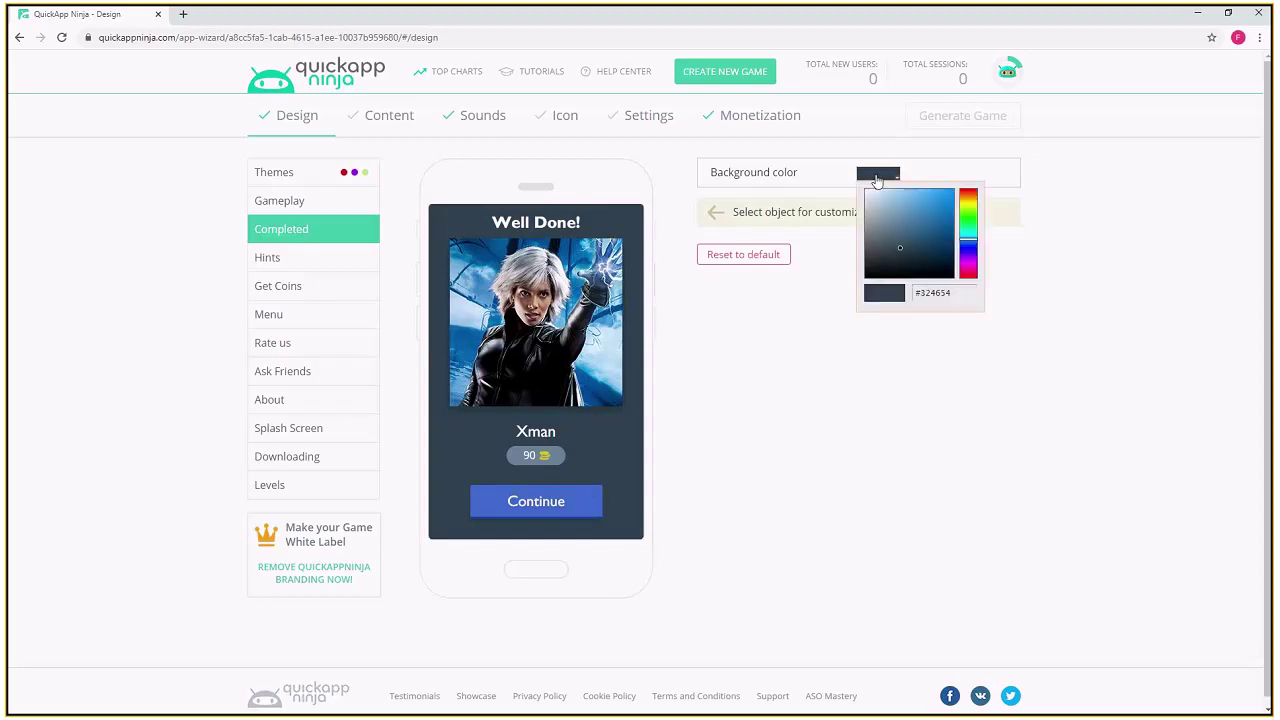
click(775, 407)
click(307, 264)
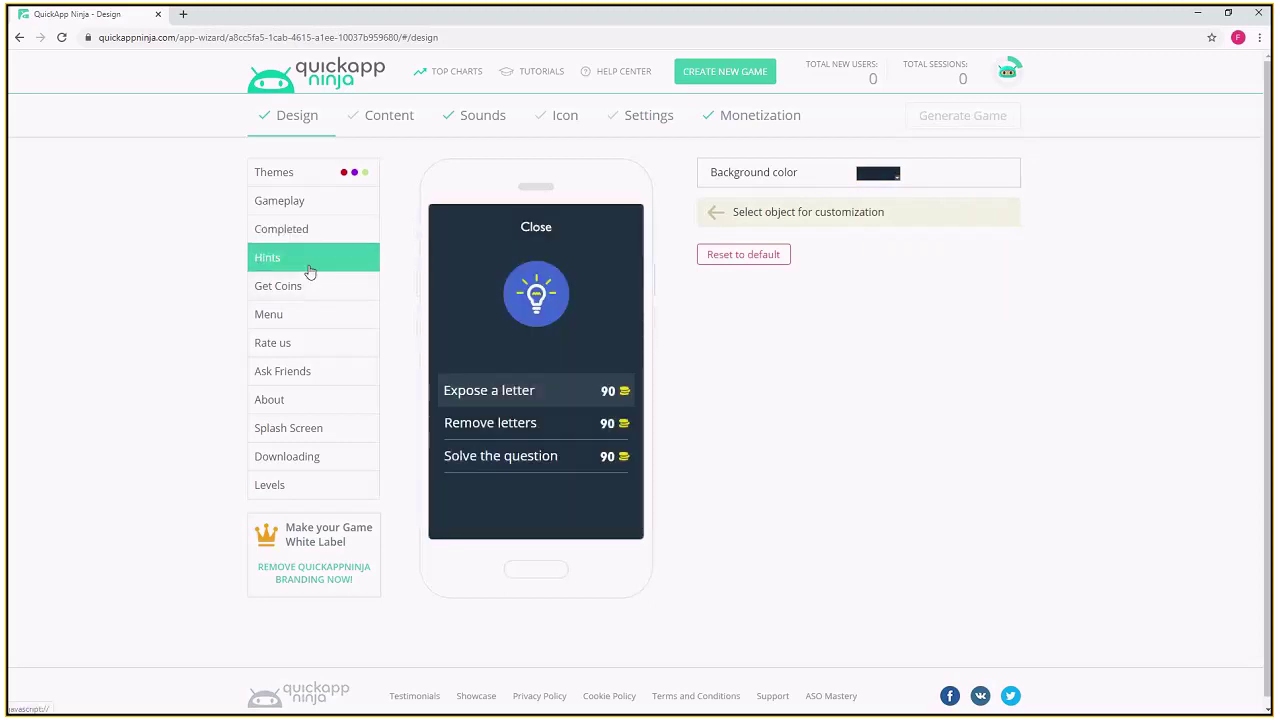
click(307, 297)
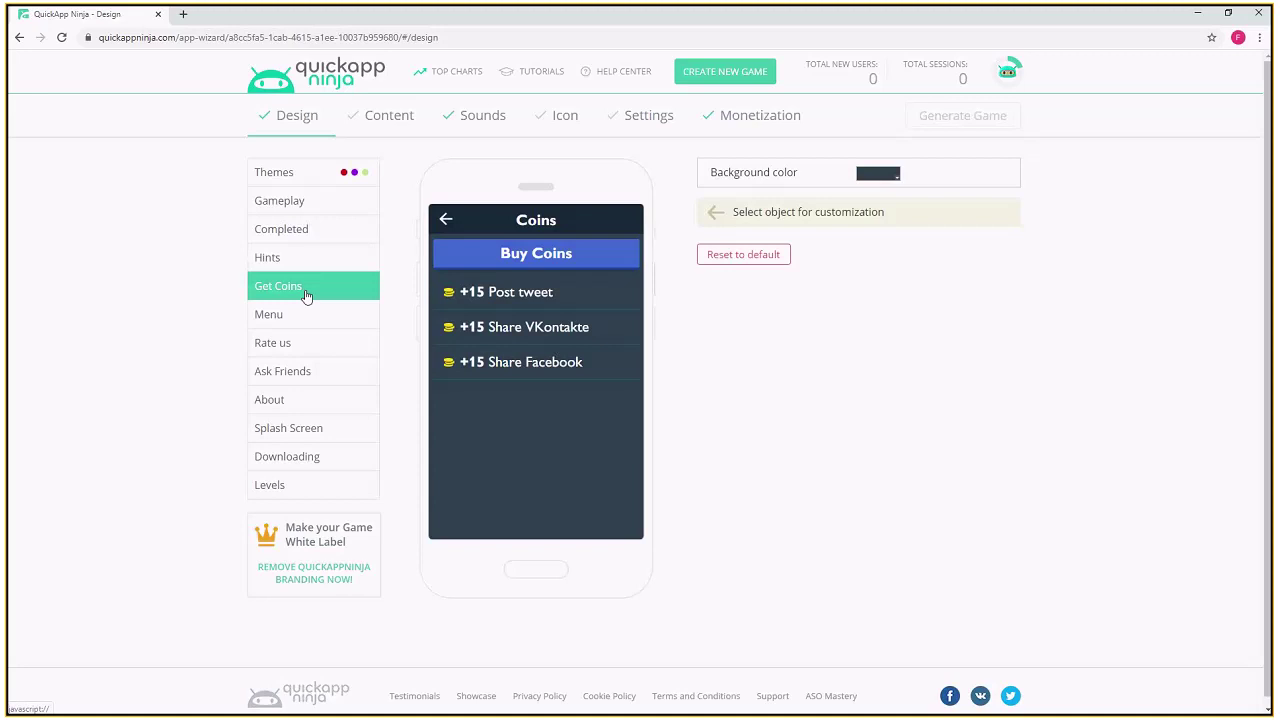
click(307, 317)
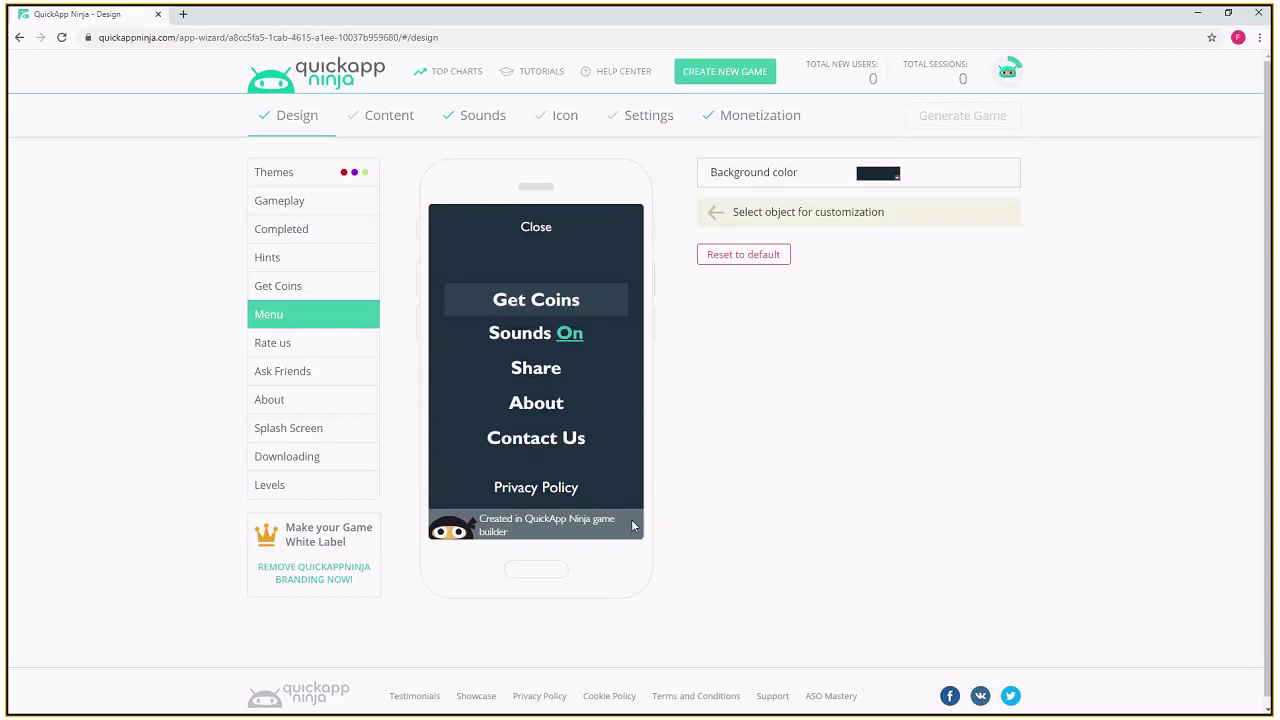
- Check the menu buttons colours, preview Rate us, Ask Friends and About, then show Splash Screen settings
click(520, 348)
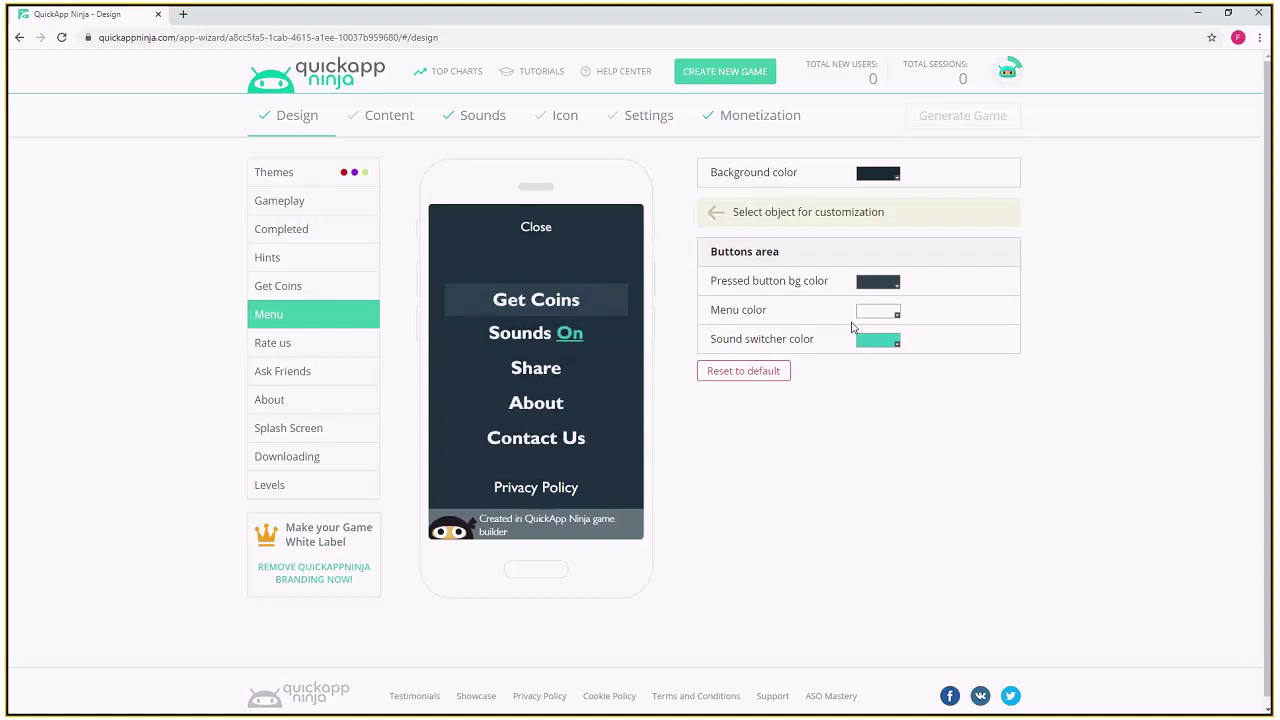
click(284, 346)
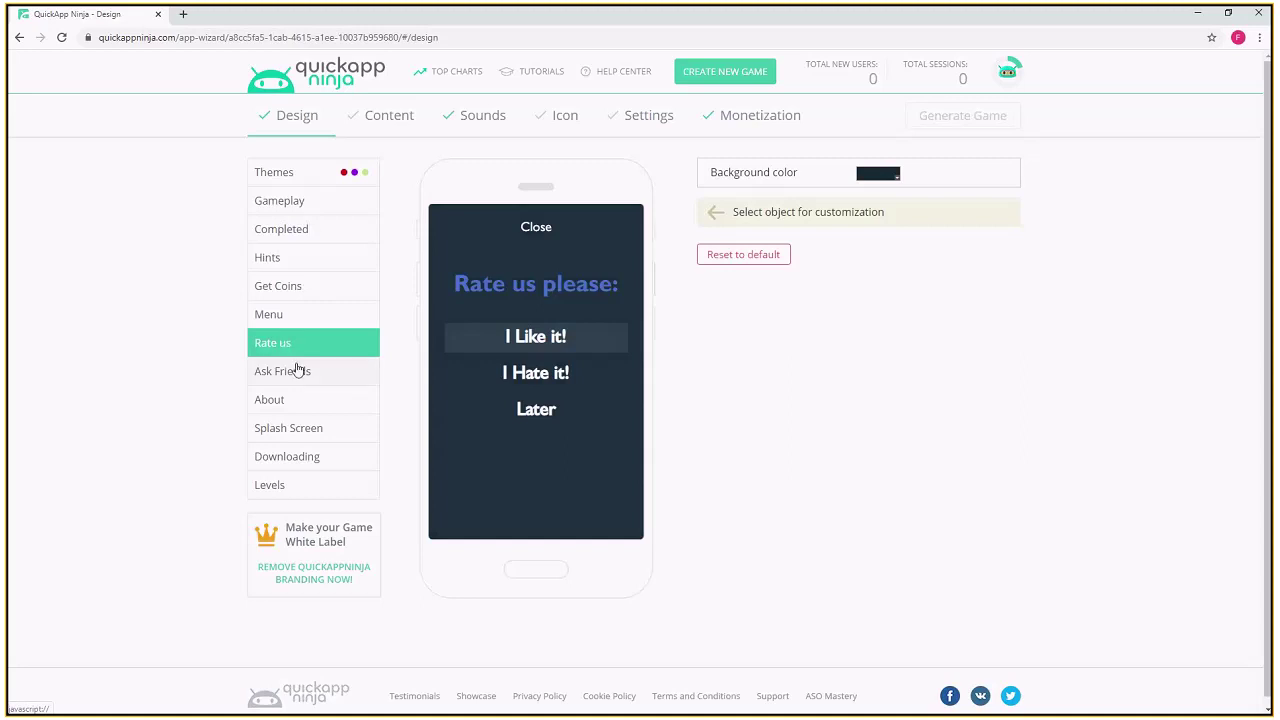
click(301, 374)
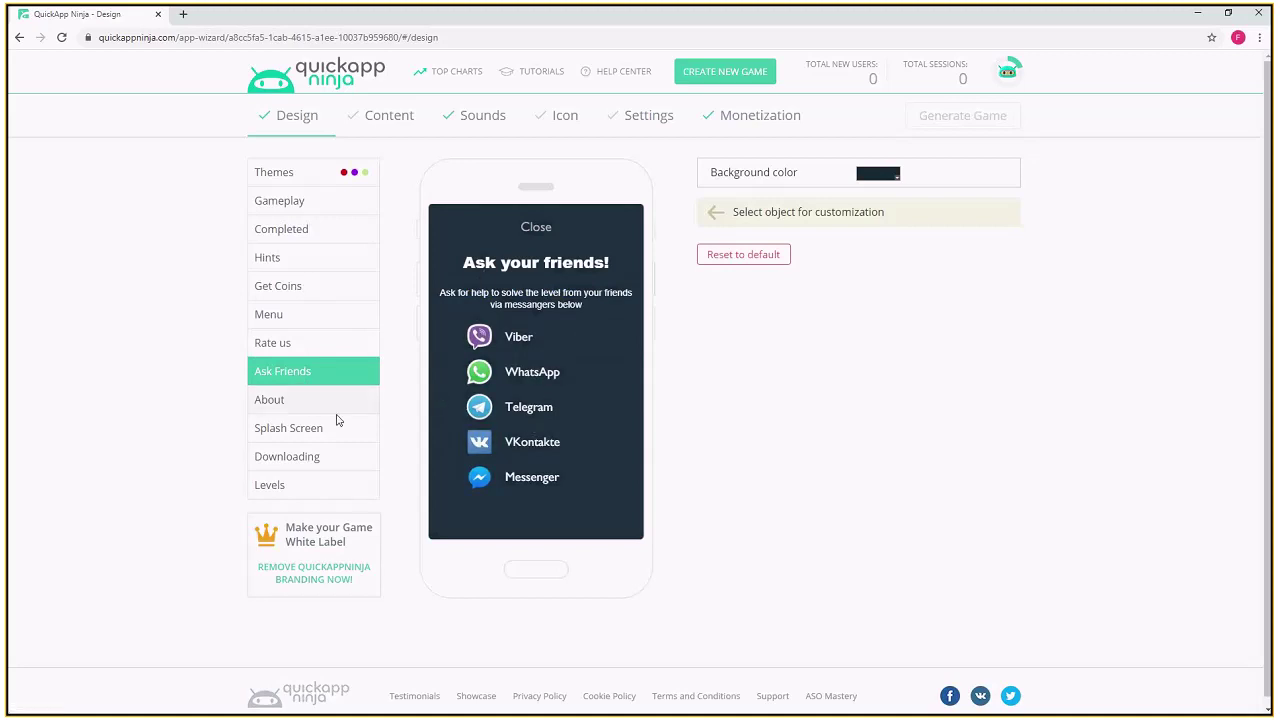
click(289, 406)
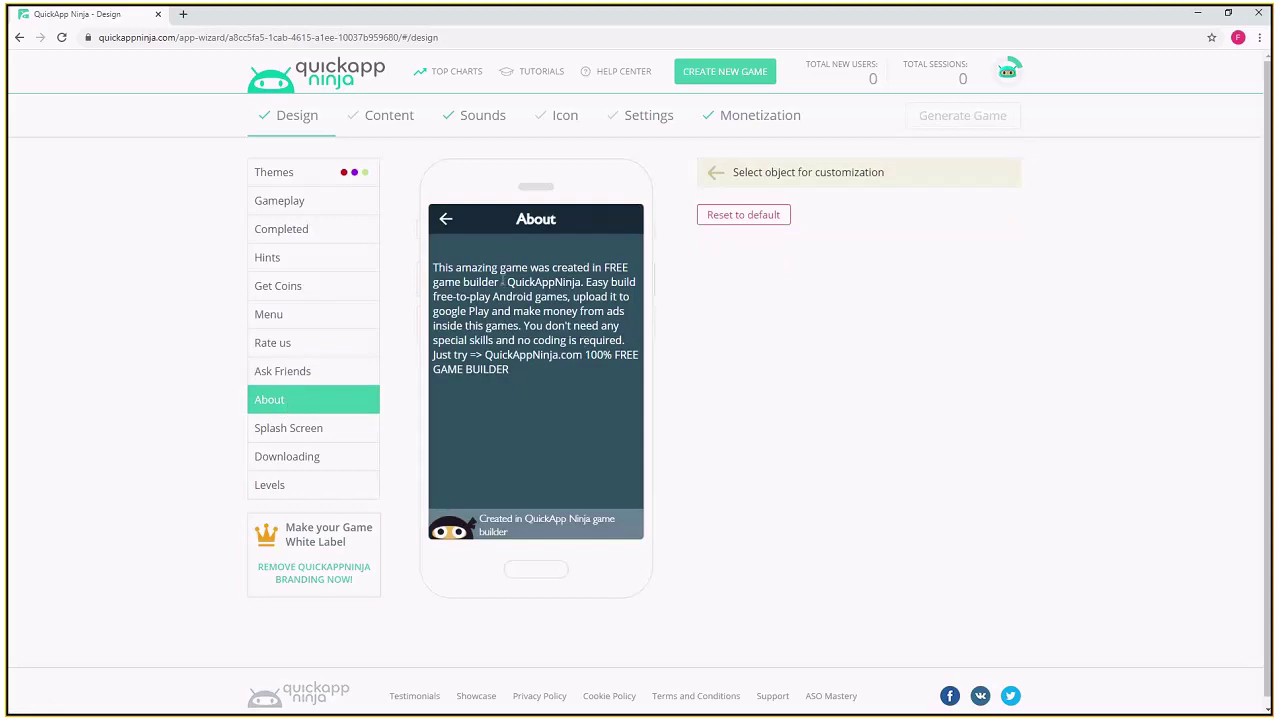
click(294, 436)
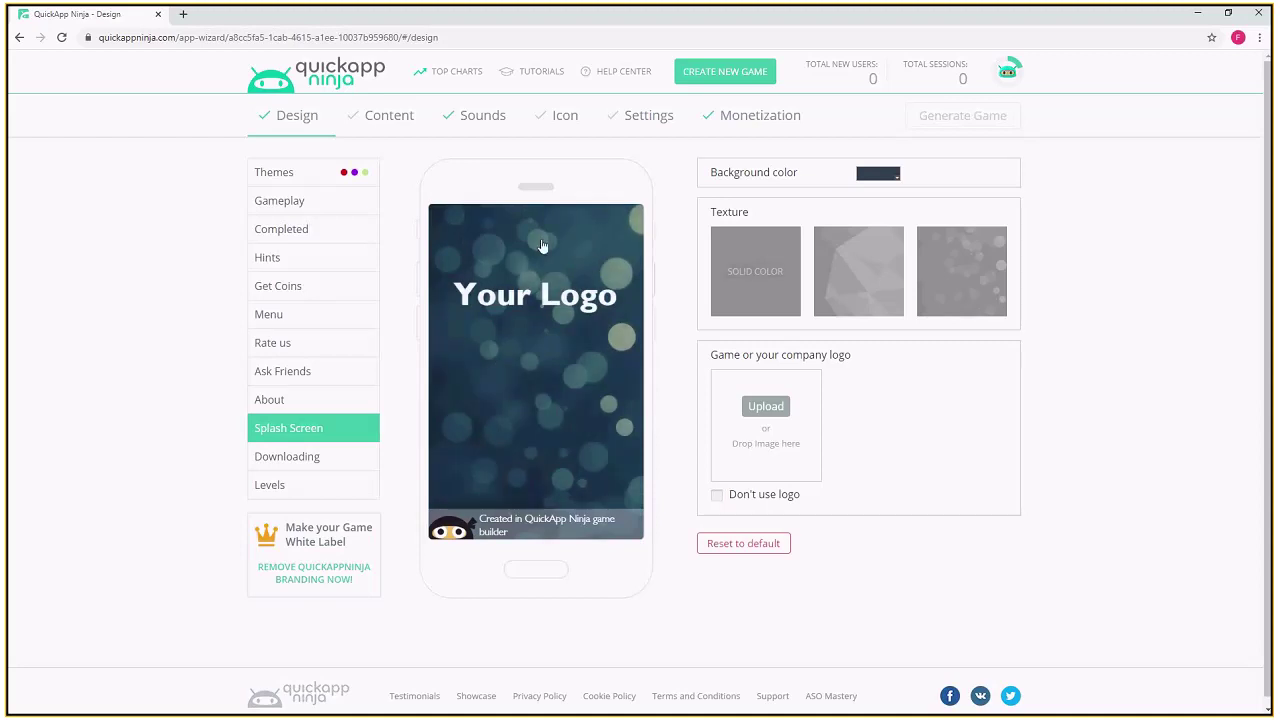
- Set the splash background to bokeh texture with no logo, then preview the Downloading screen
click(763, 288)
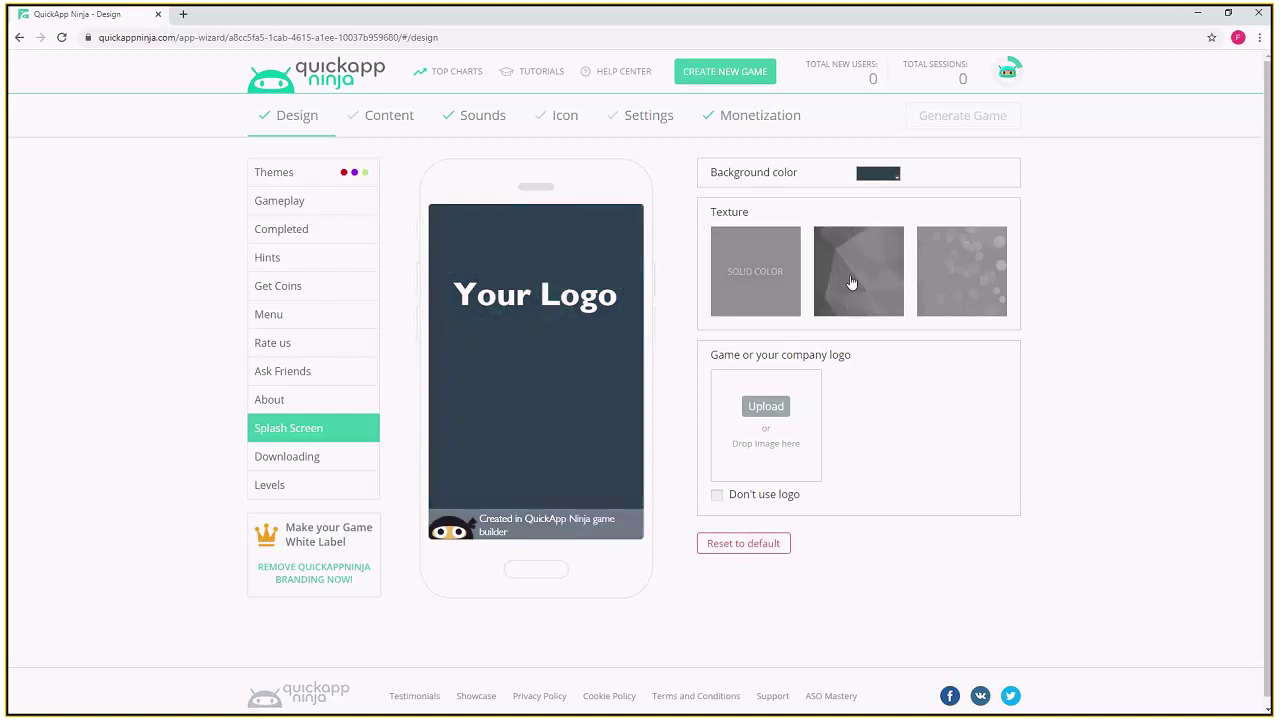
click(851, 283)
click(972, 281)
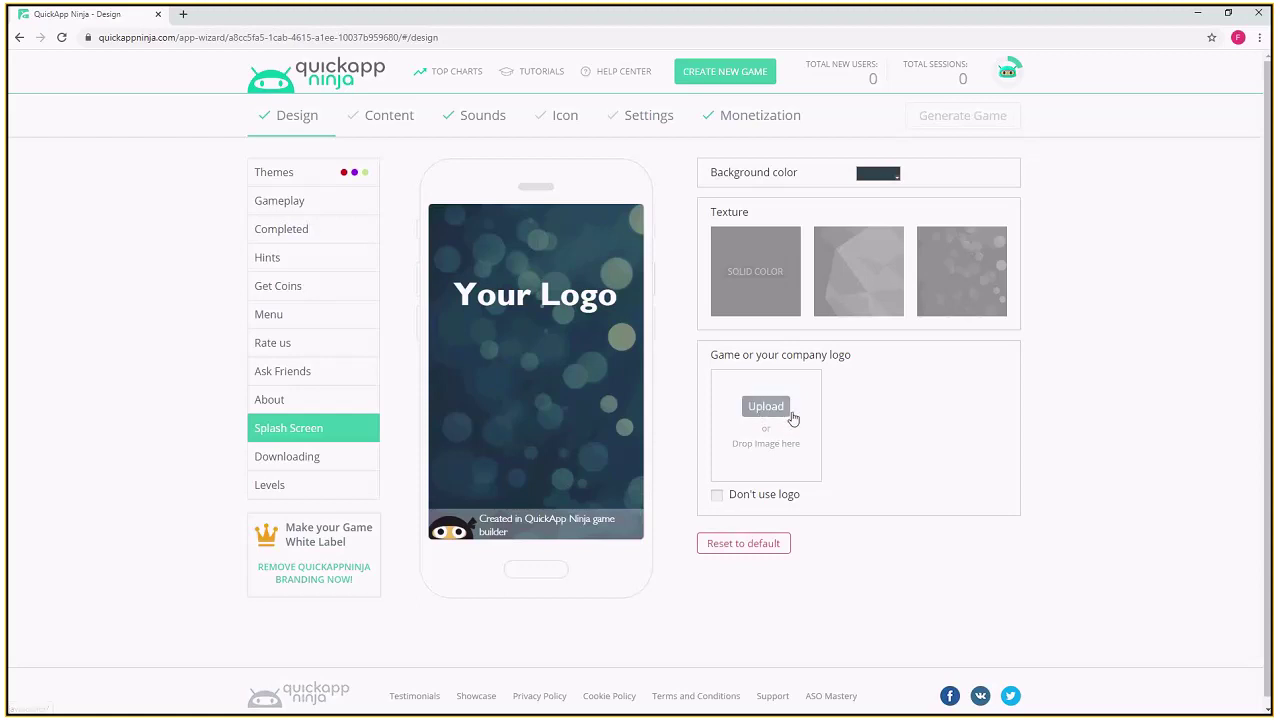
click(716, 496)
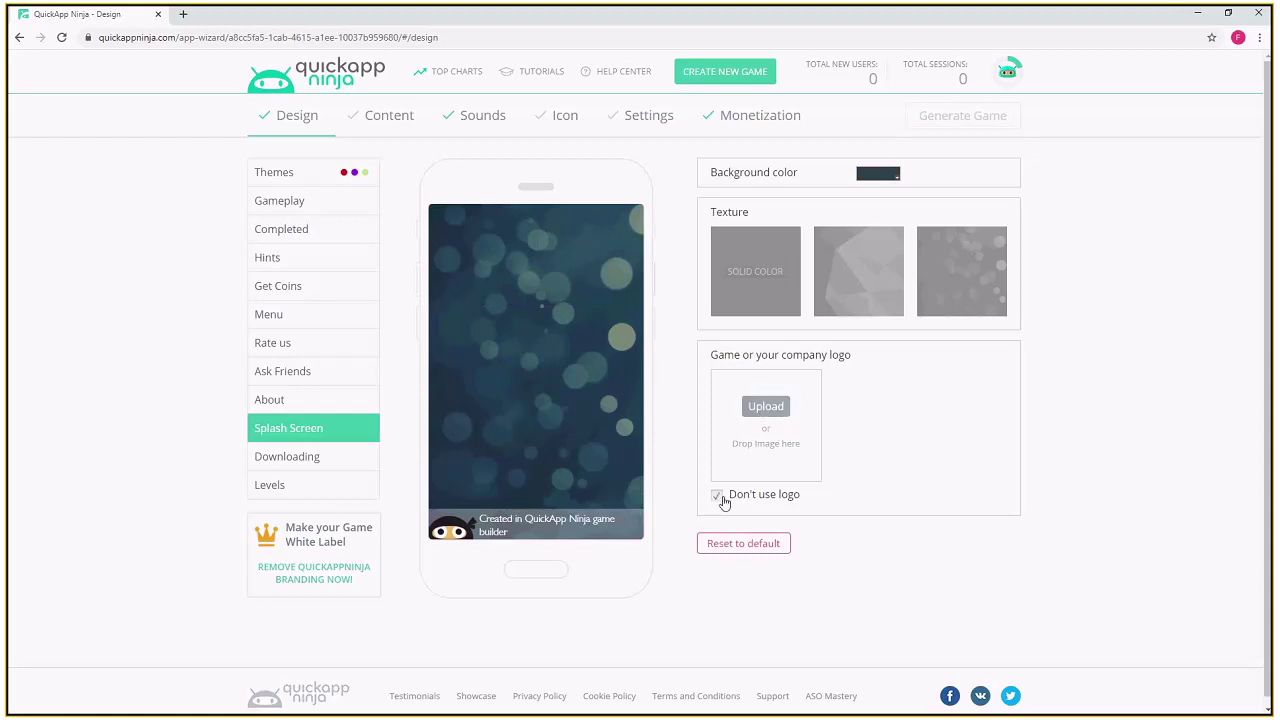
click(300, 457)
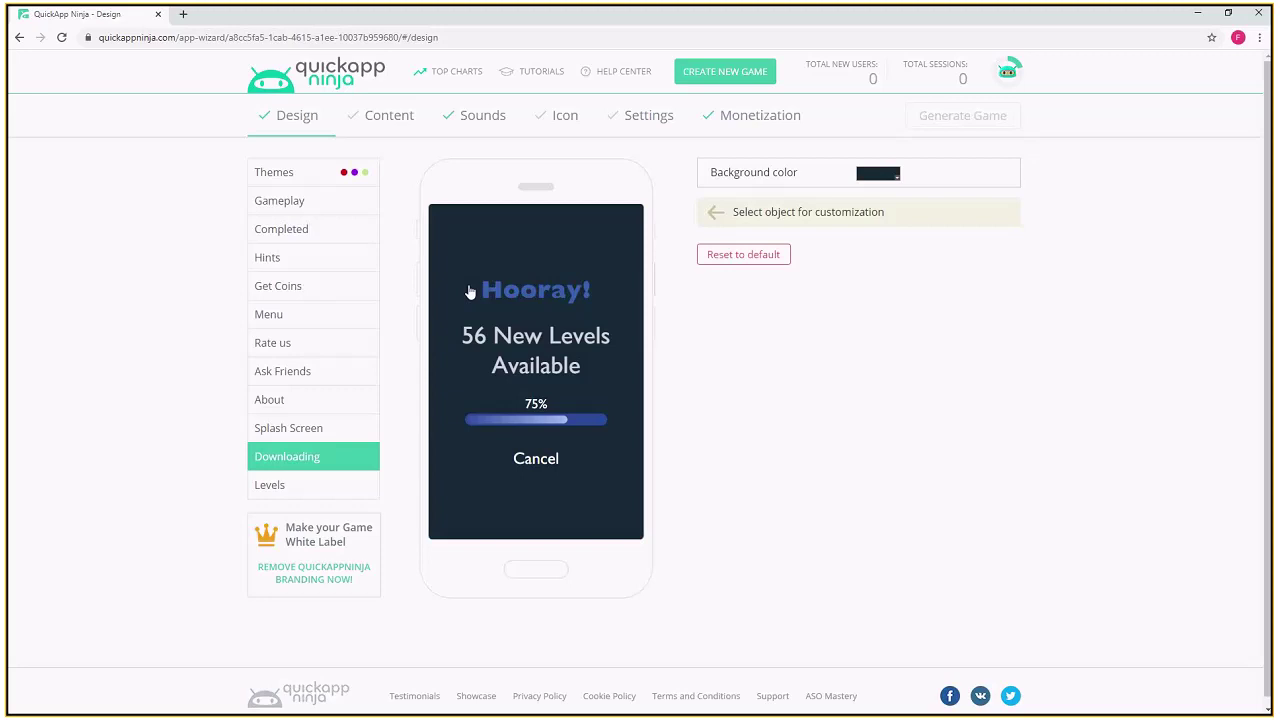
- Preview the Levels, Themes, Gameplay, Completed, Hints, Coins and Menu screens, then go to Content
click(306, 486)
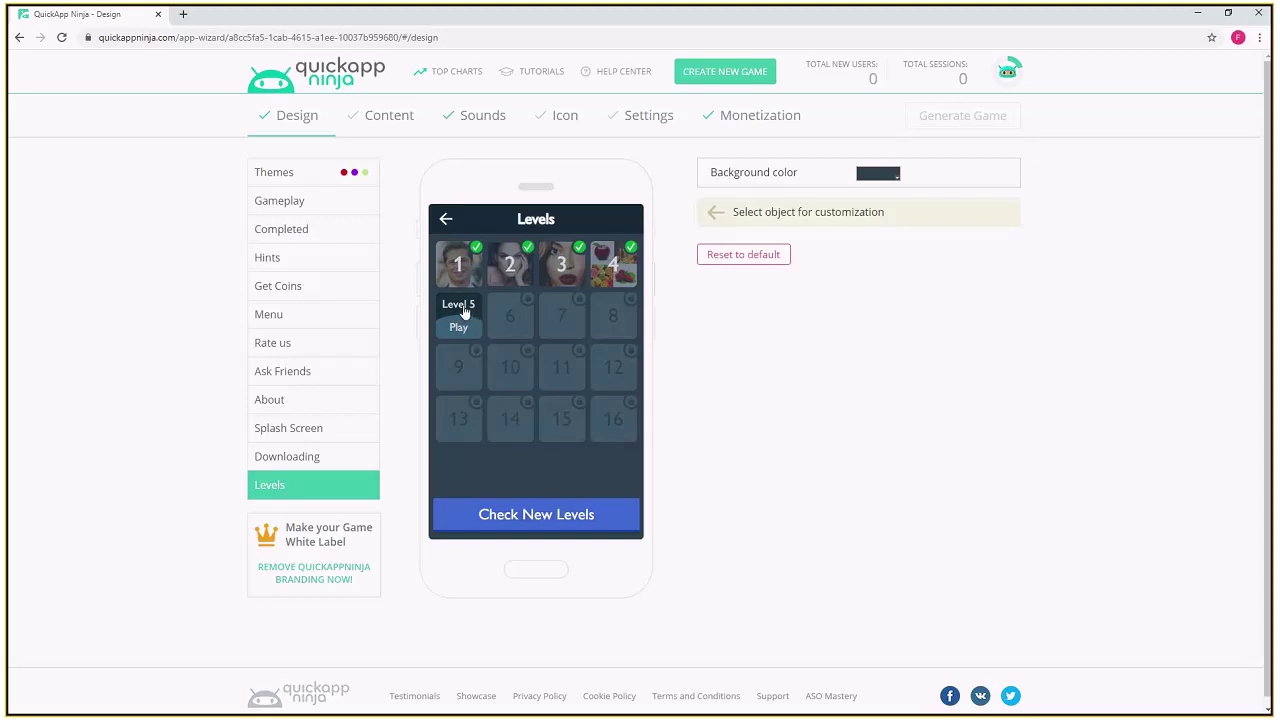
click(282, 180)
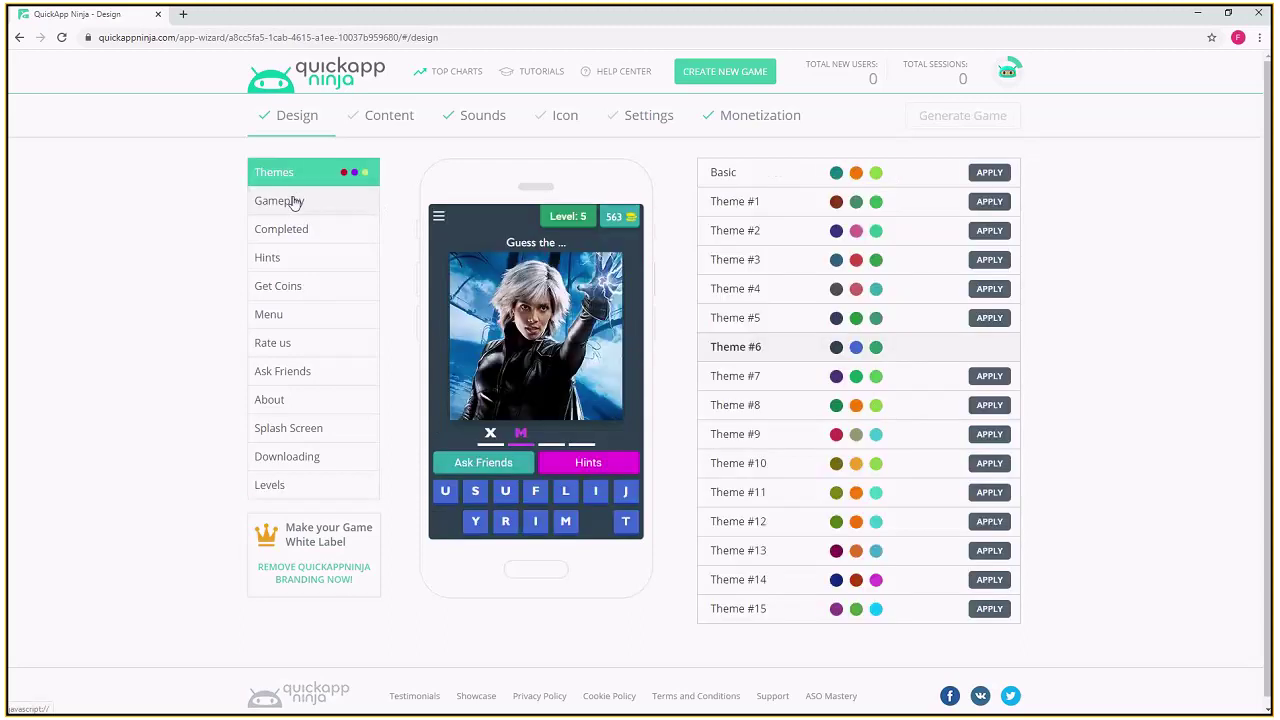
click(293, 203)
click(316, 180)
click(313, 229)
click(314, 262)
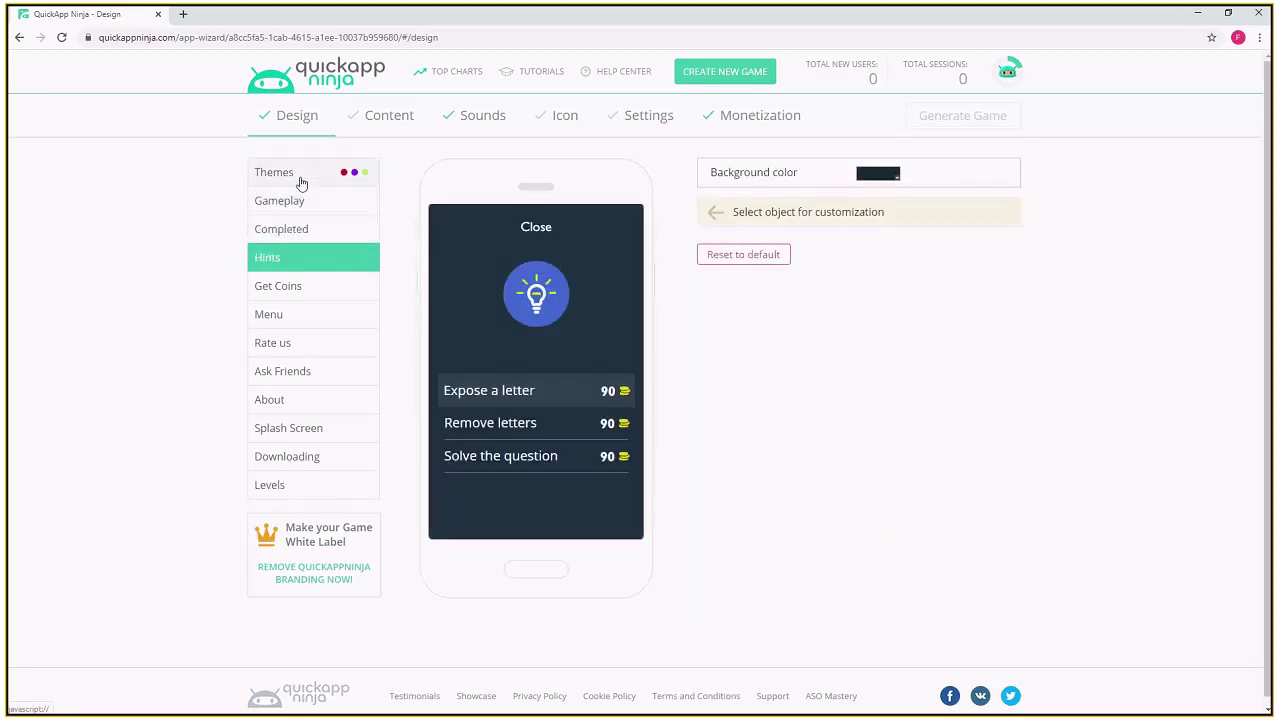
click(306, 289)
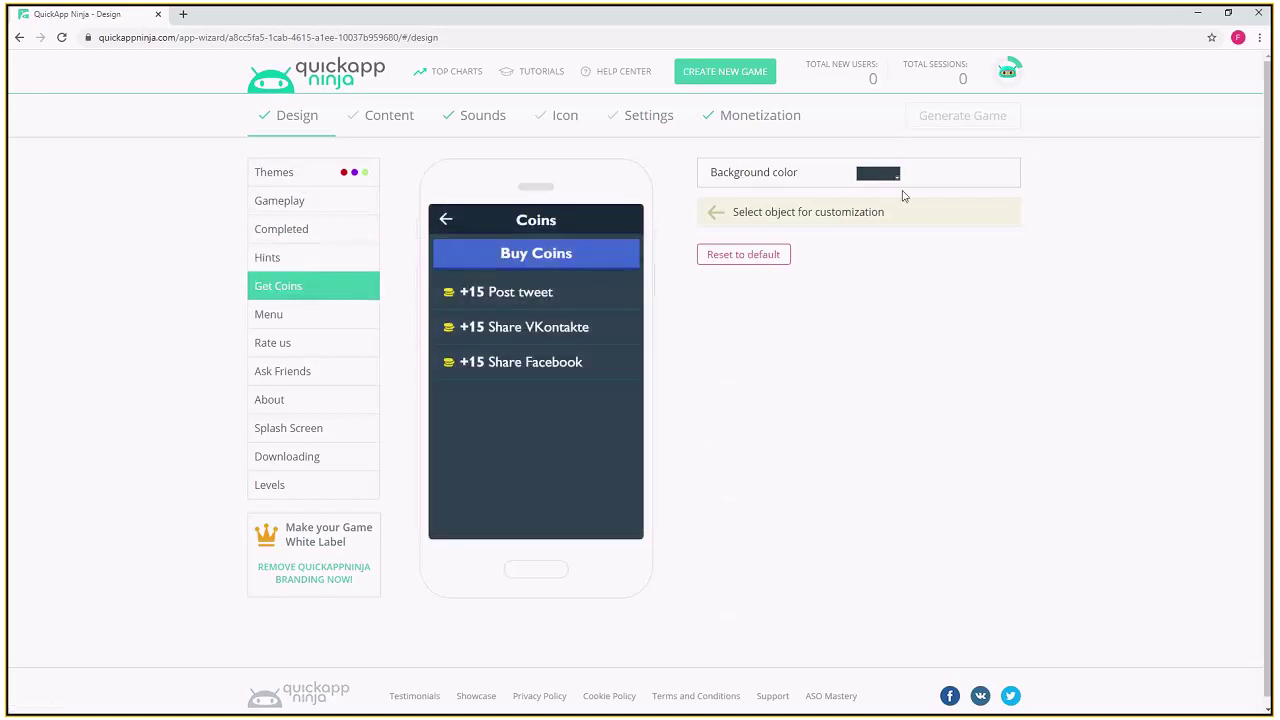
click(355, 316)
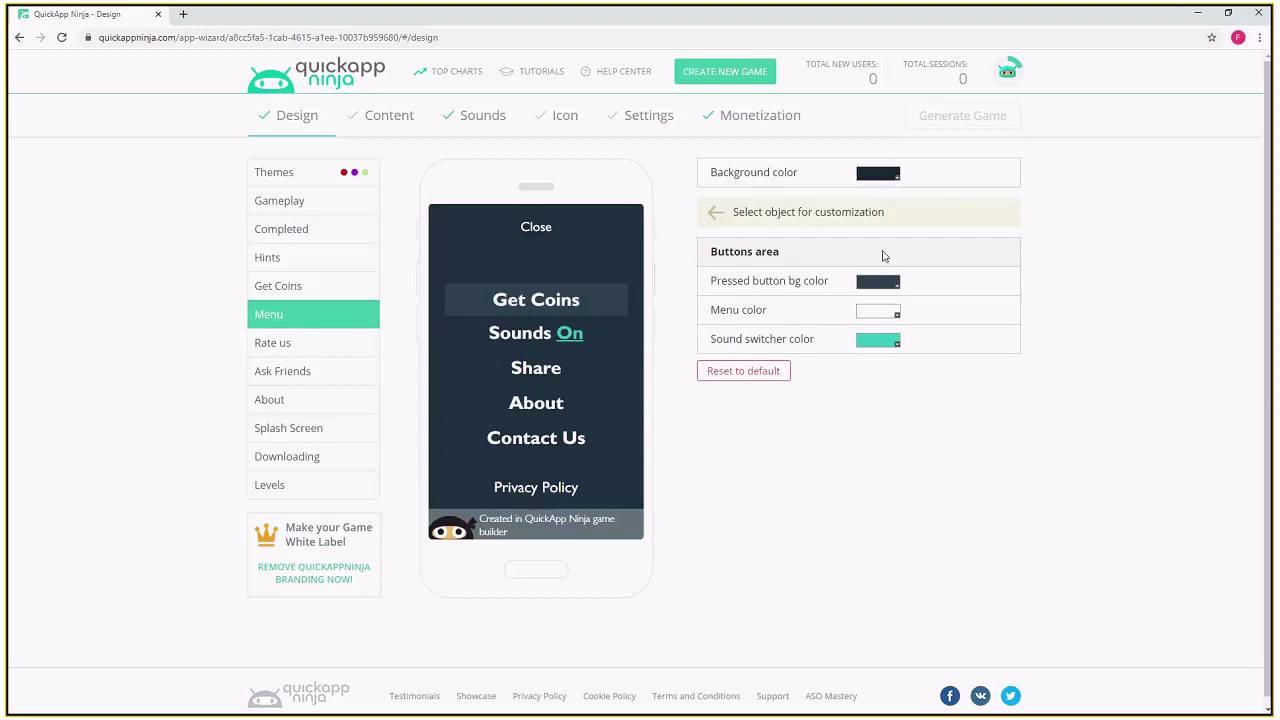
click(390, 117)
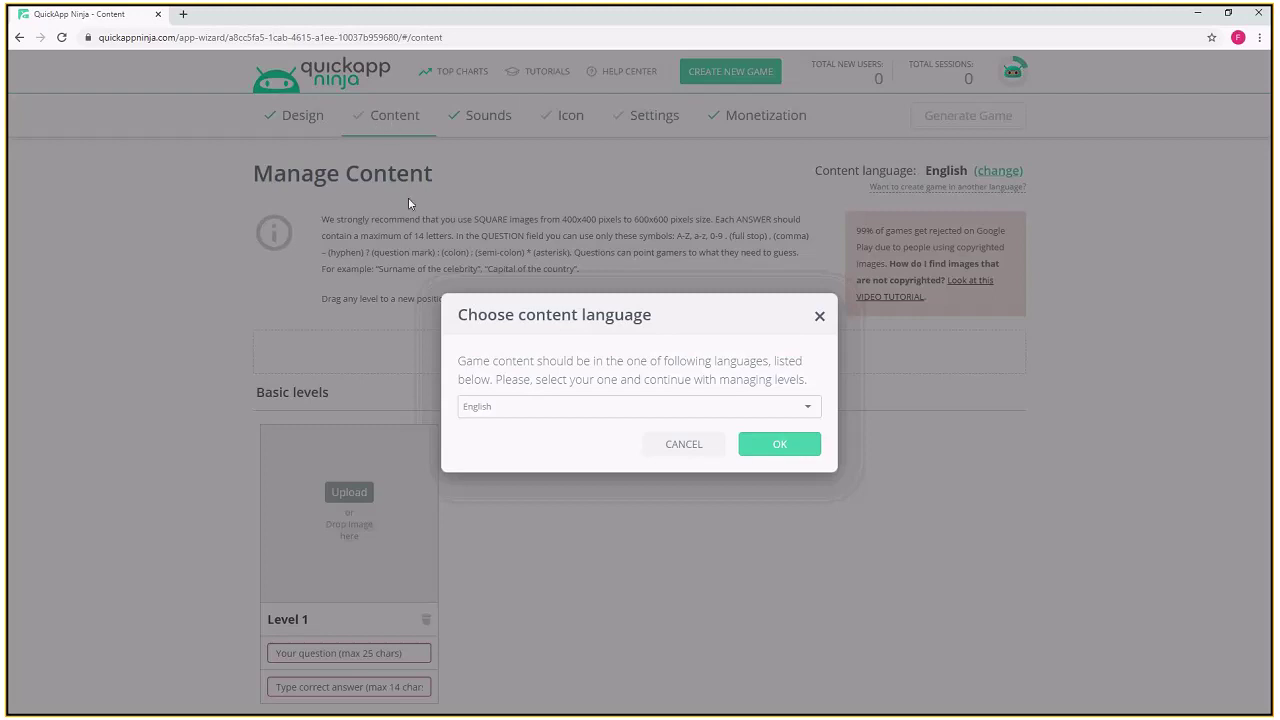
- Confirm English as the game's content language
click(810, 414)
click(638, 350)
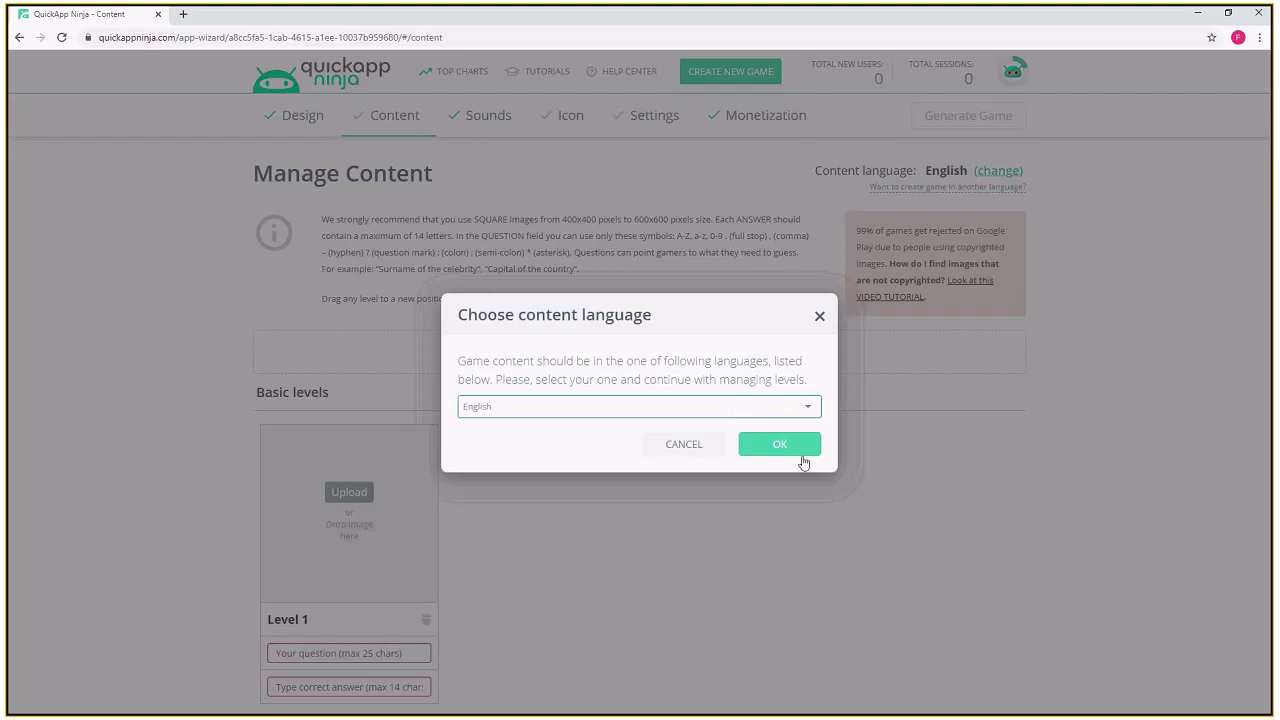
click(784, 450)
click(784, 449)
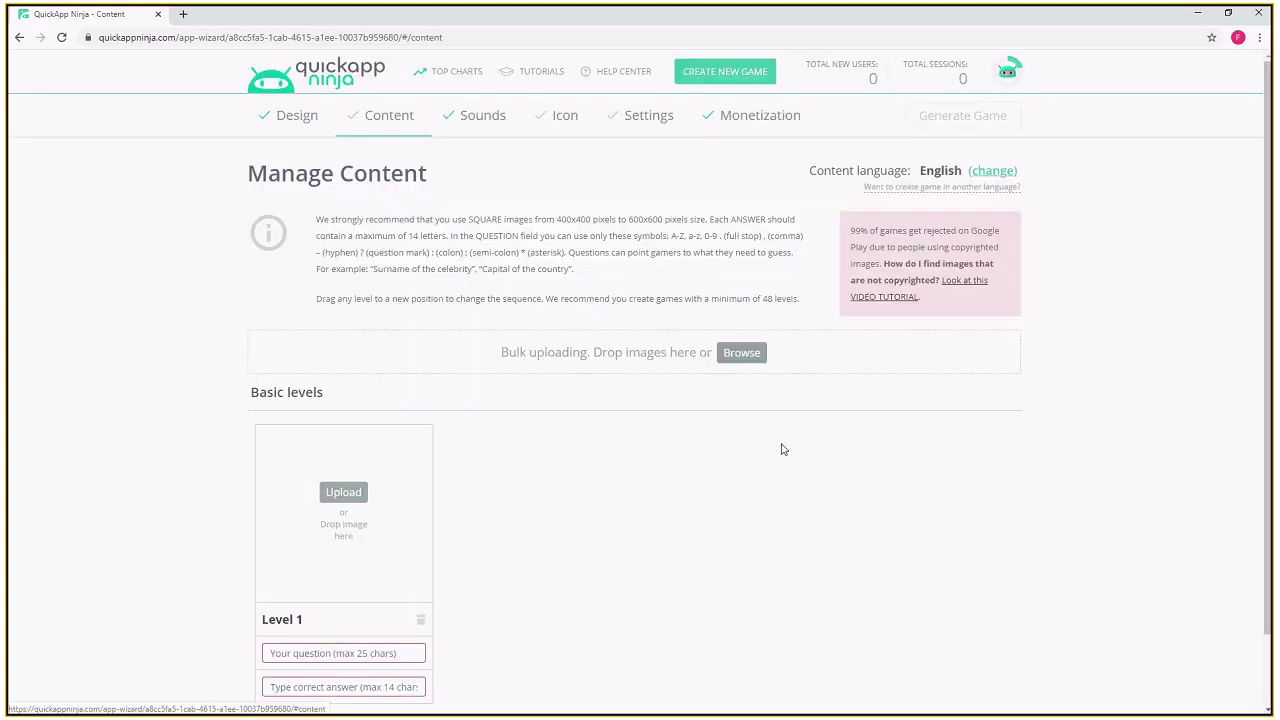
- Read the image and answer guidelines, then open the Game Images folder from the desktop
scroll(780, 520, down, 1)
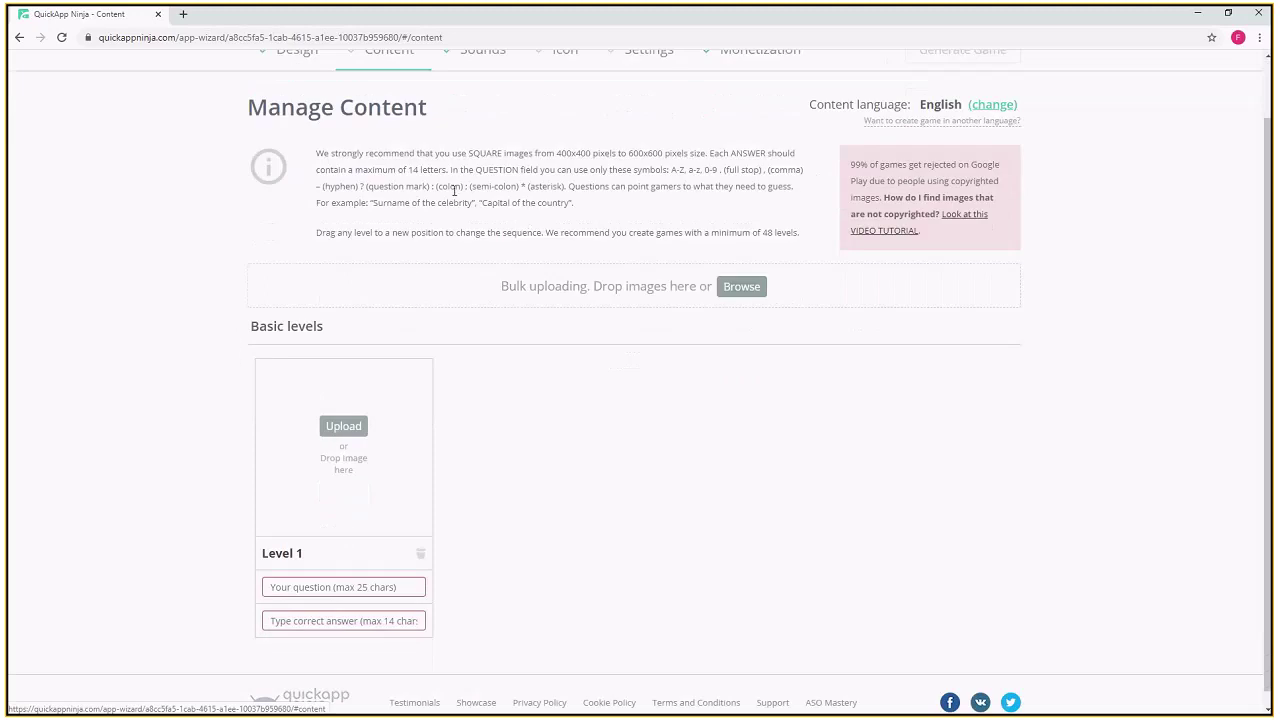
drag(322, 154, 596, 216)
click(594, 215)
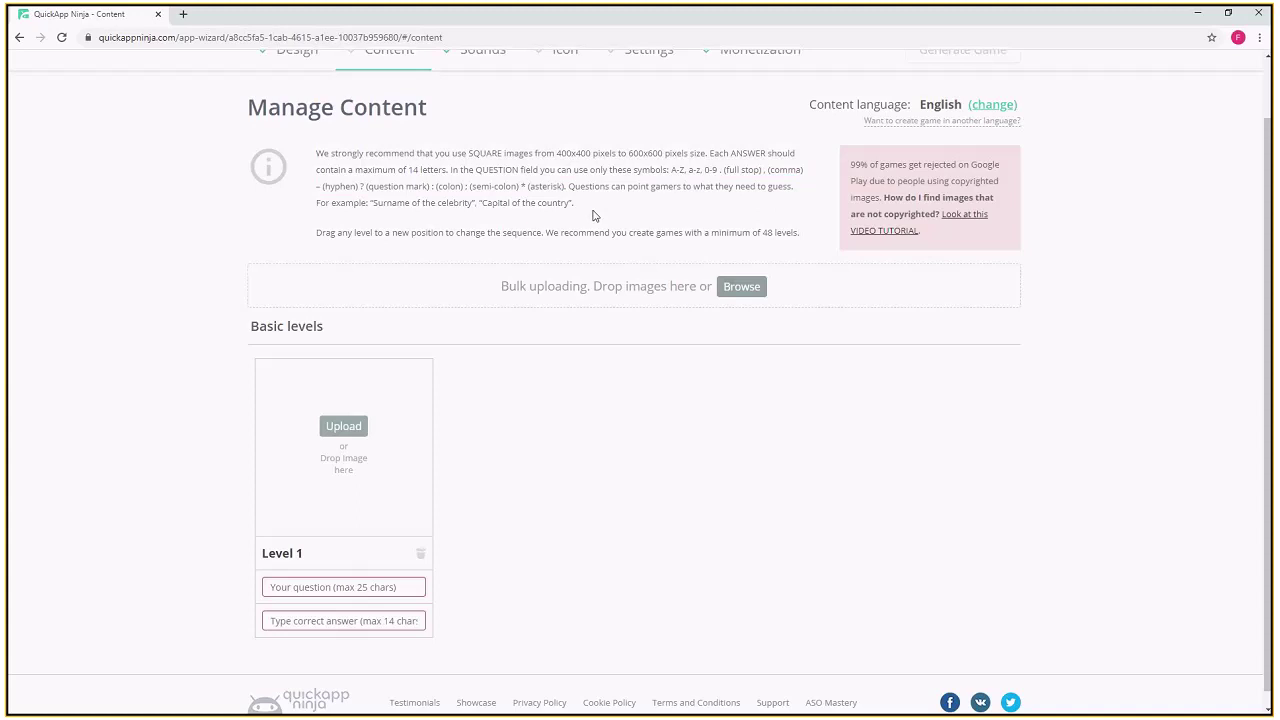
drag(884, 199, 937, 215)
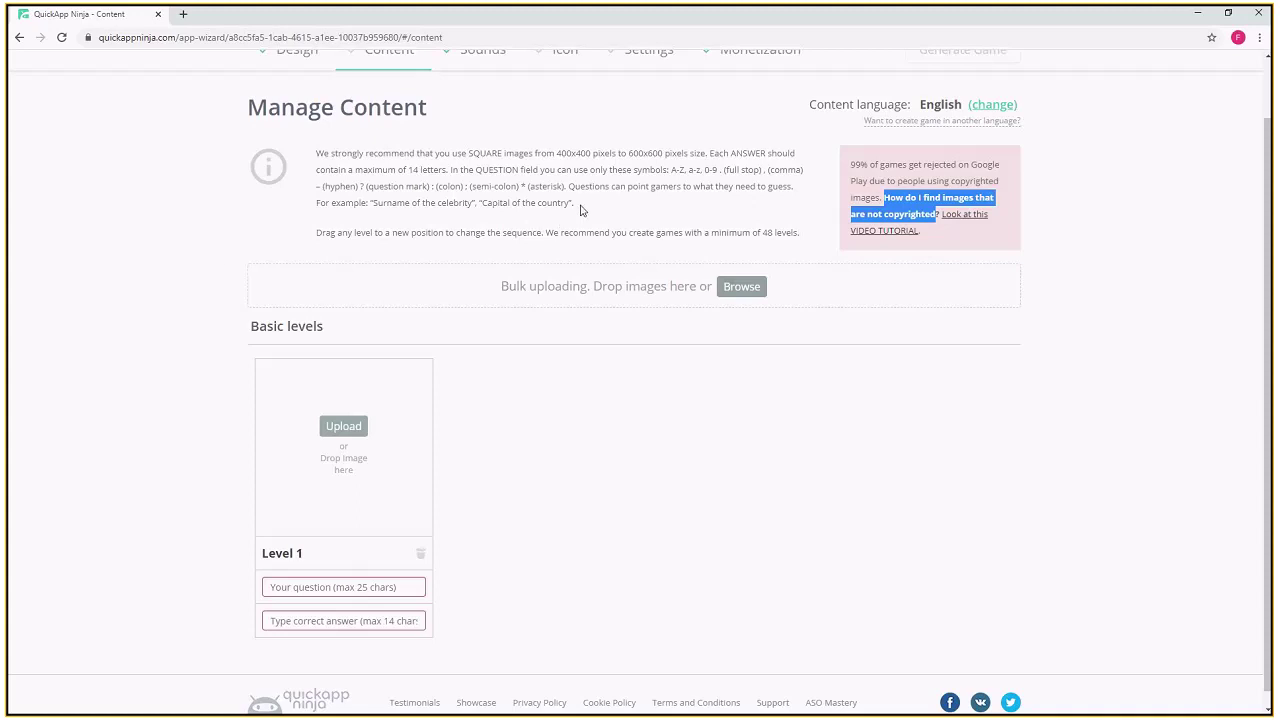
double_click(285, 22)
double_click(32, 28)
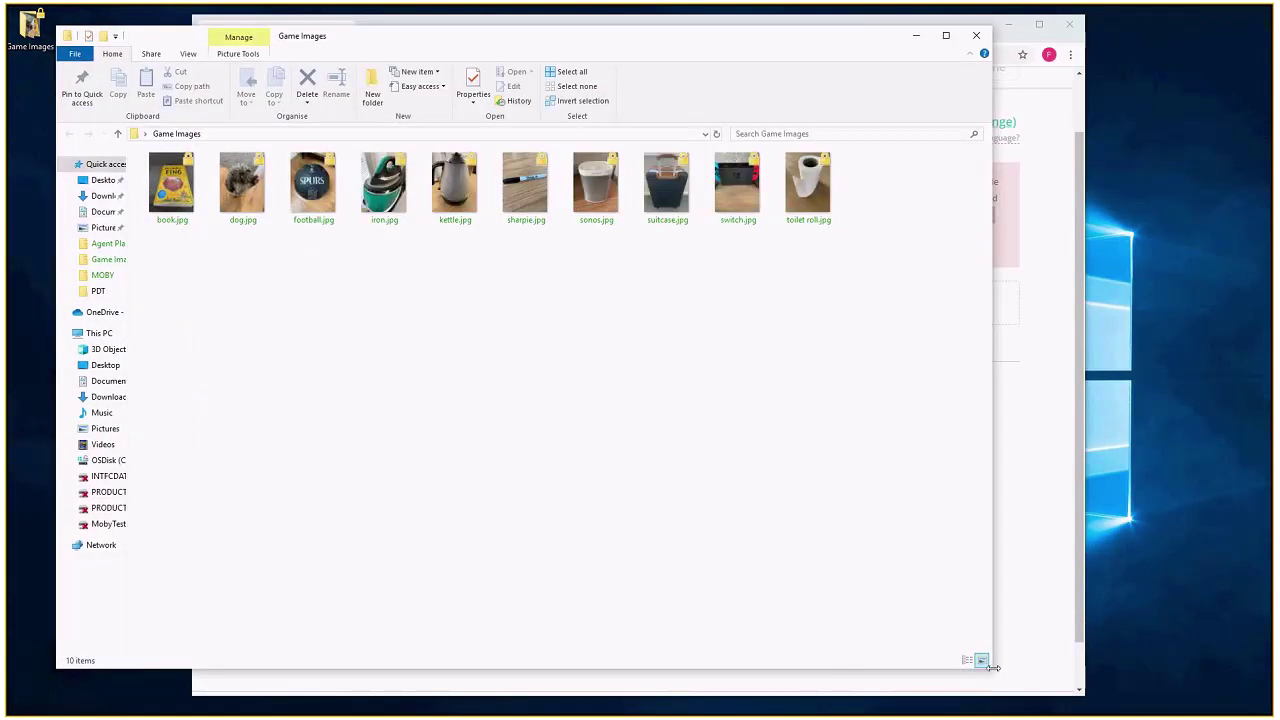
- Drag all ten Game Images photos onto the Bulk uploading drop zone
drag(848, 661, 540, 636)
drag(657, 33, 830, 35)
click(362, 442)
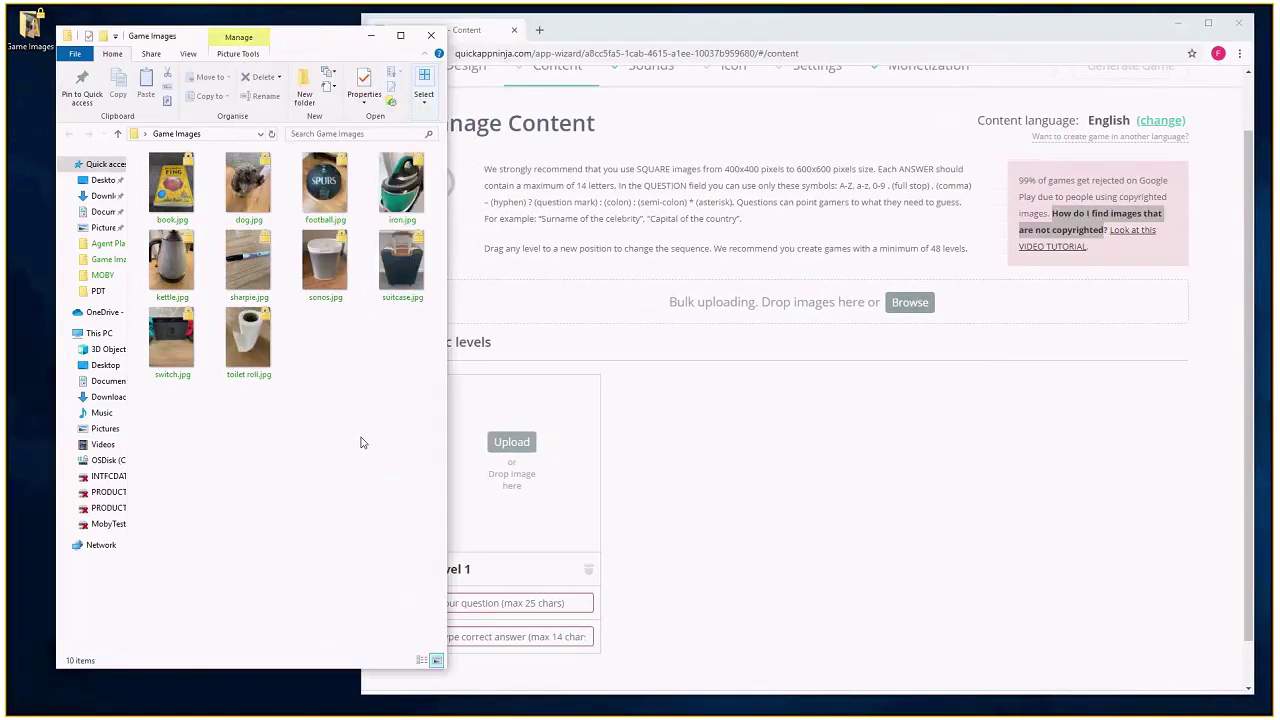
drag(362, 442, 140, 152)
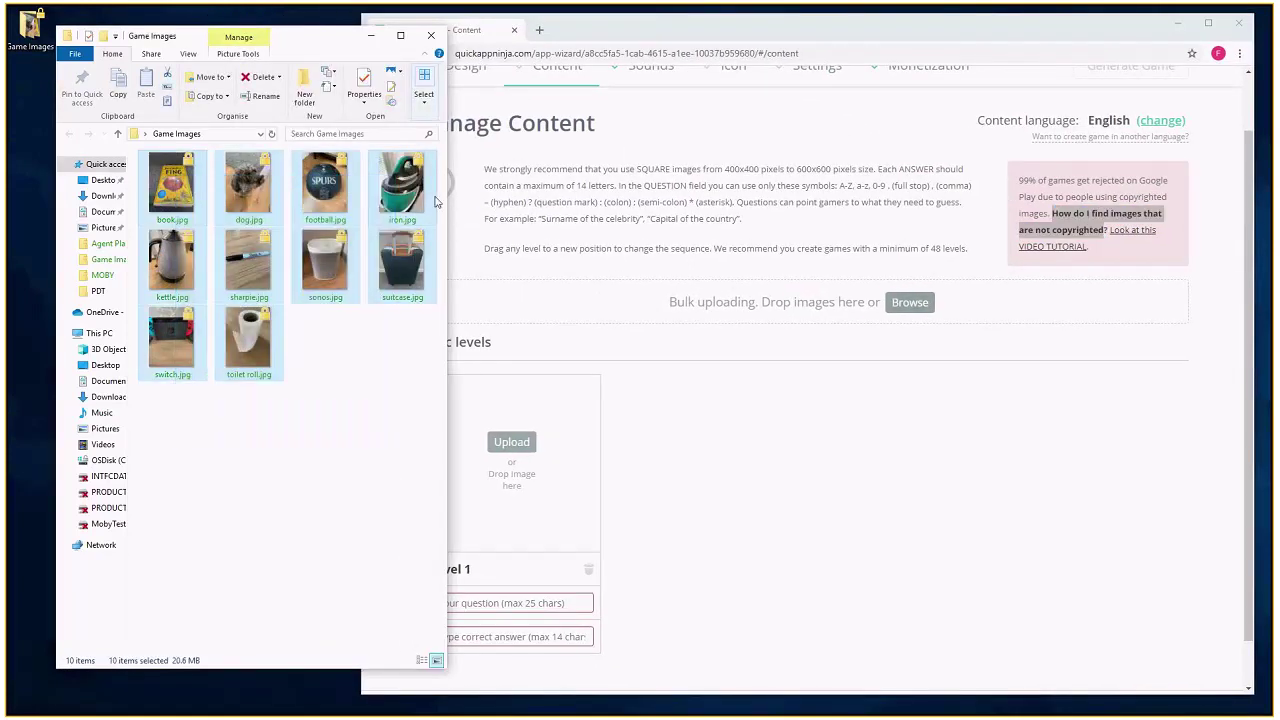
drag(435, 202, 786, 306)
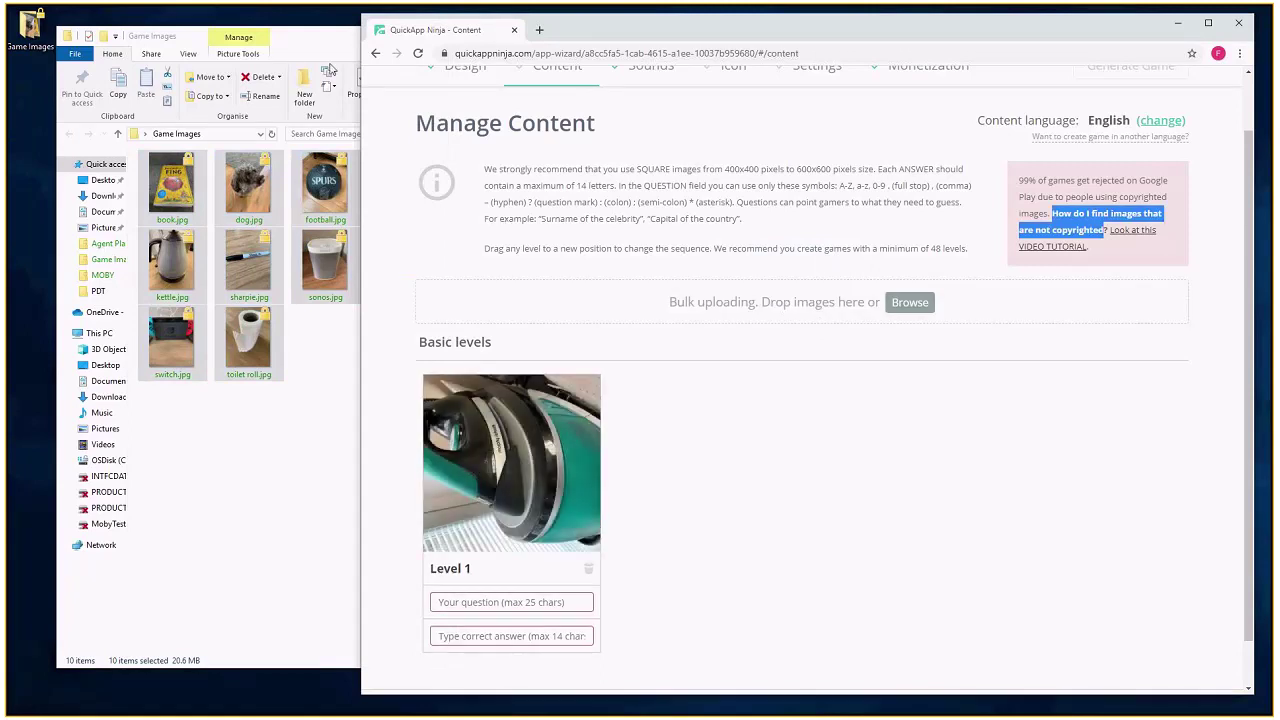
- Close the Game Images folder and maximise the browser window
click(350, 36)
click(430, 36)
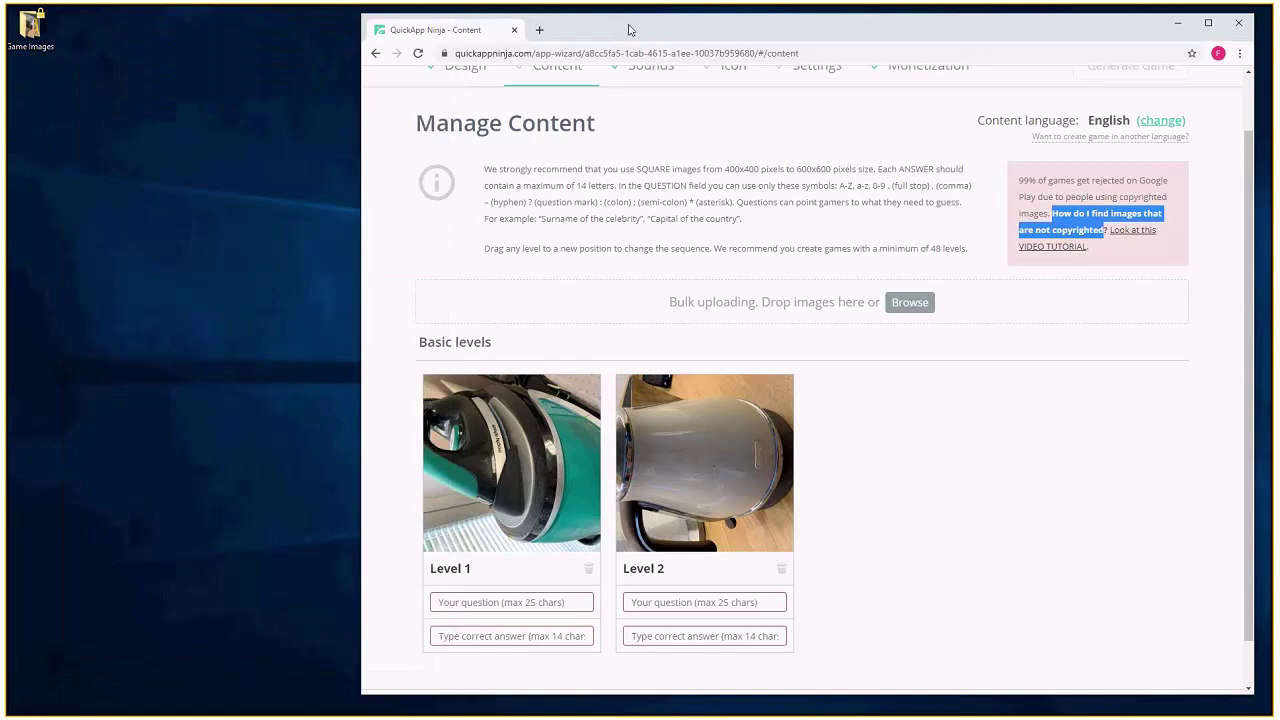
double_click(625, 32)
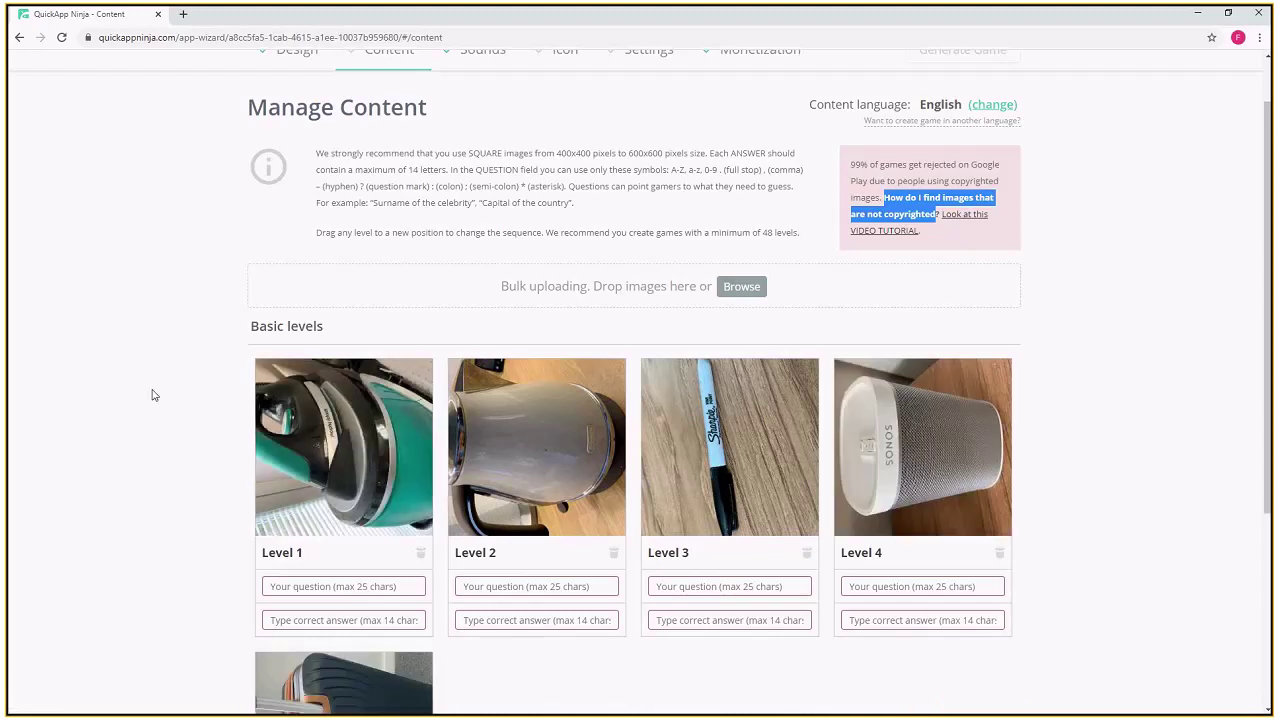
scroll(152, 394, down, 1)
scroll(152, 394, down, 1)
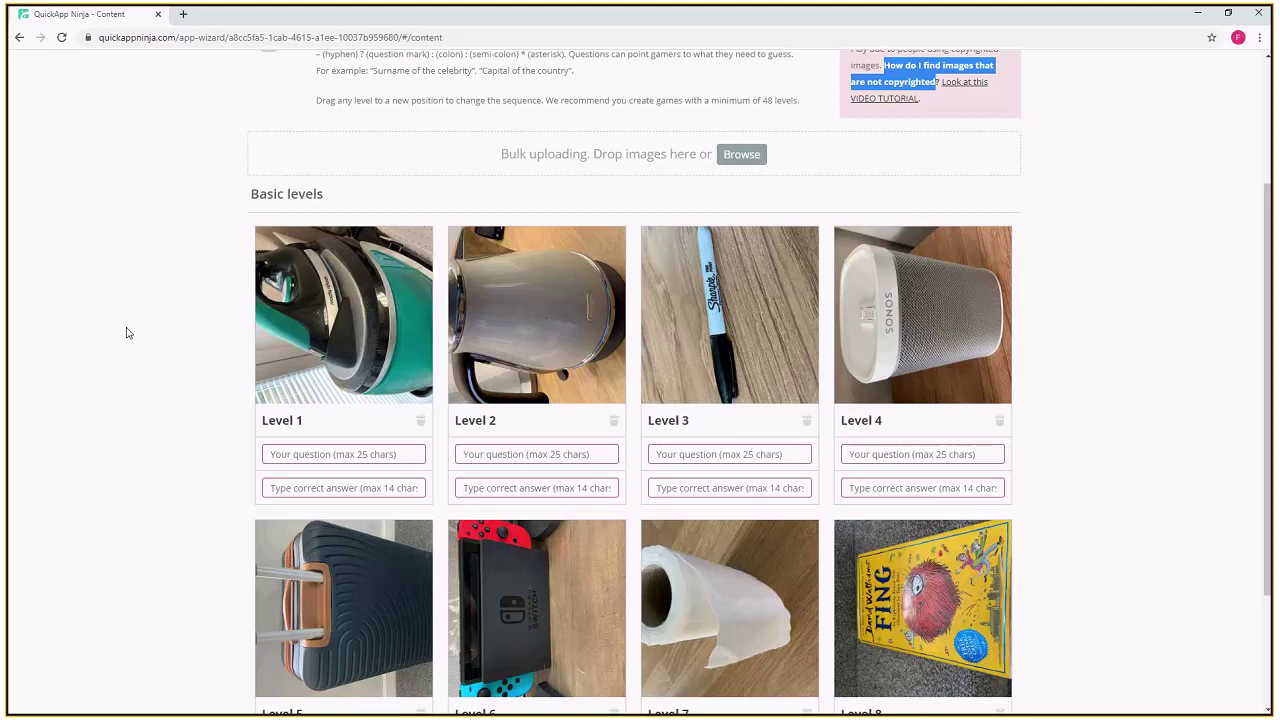
scroll(127, 332, down, 1)
scroll(126, 332, down, 2)
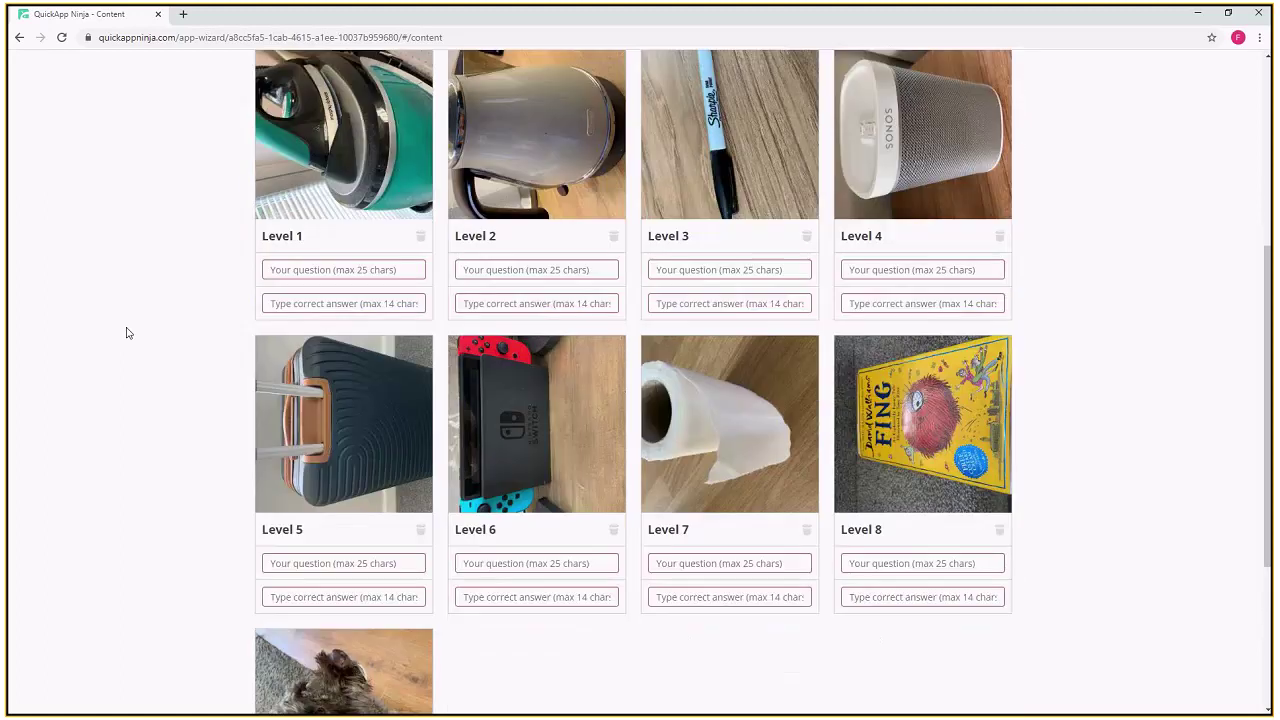
scroll(126, 332, down, 3)
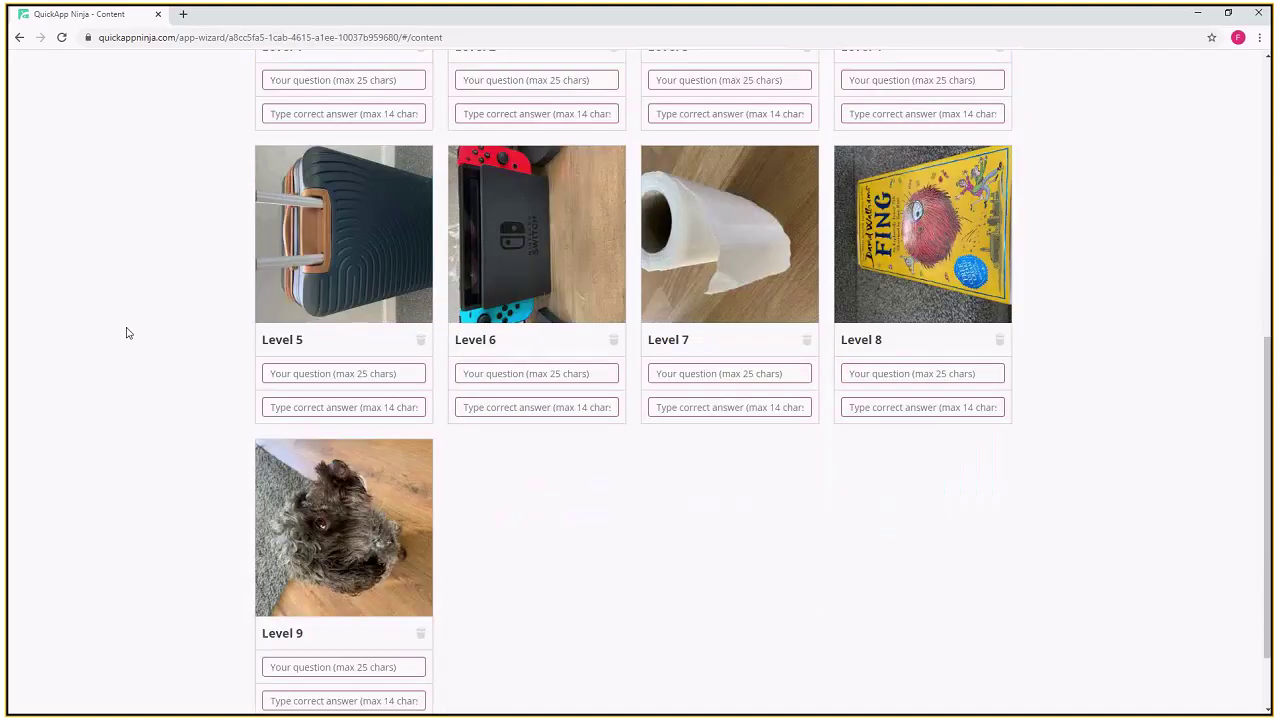
scroll(126, 332, down, 2)
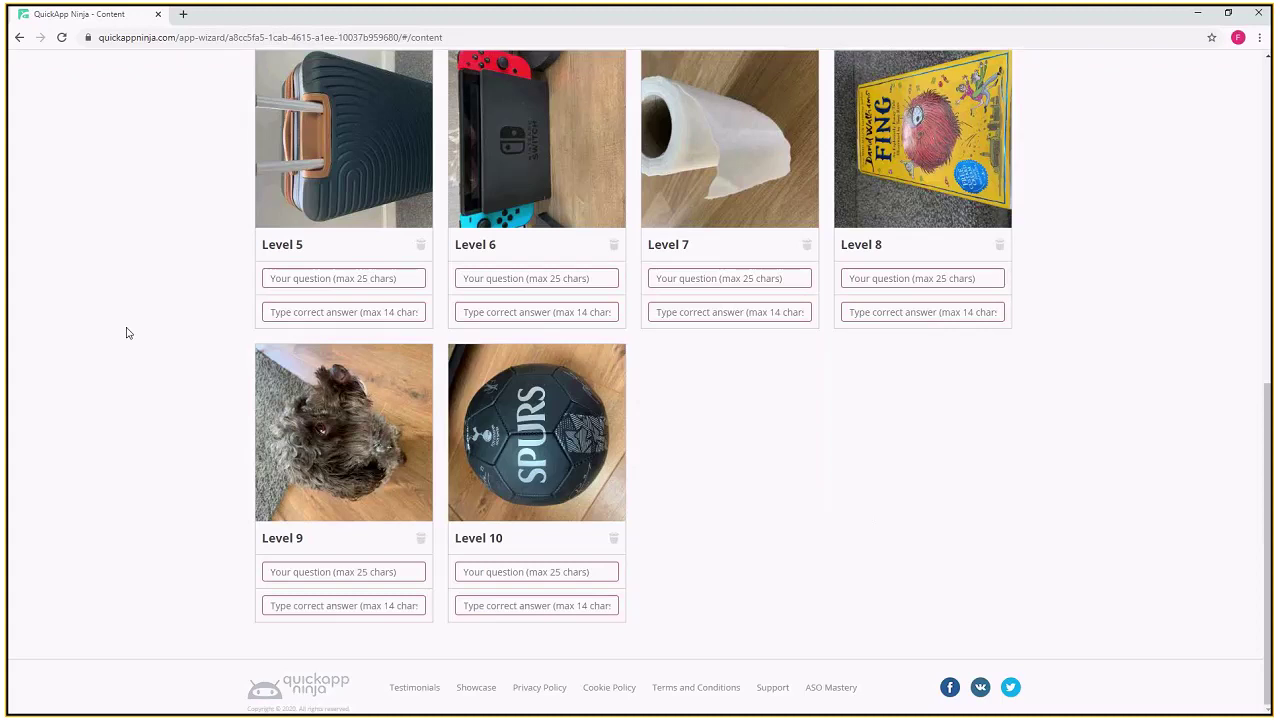
scroll(126, 332, up, 1)
scroll(126, 332, up, 3)
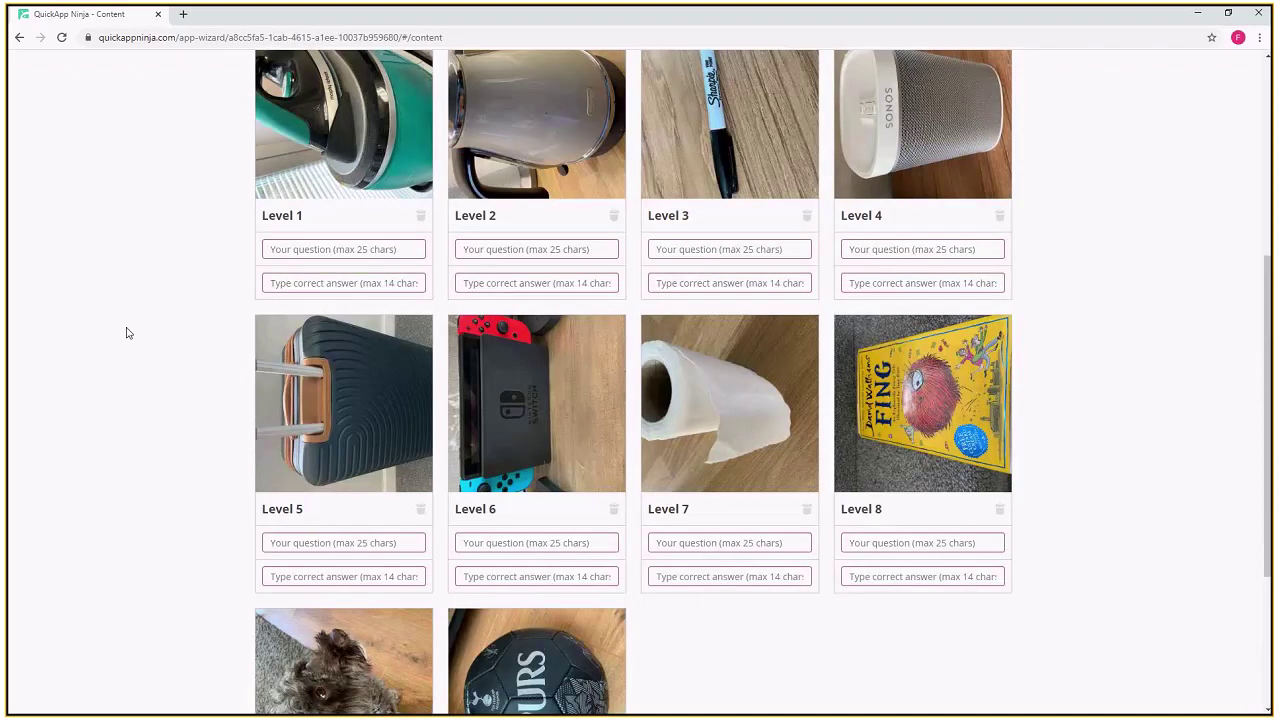
scroll(126, 332, up, 3)
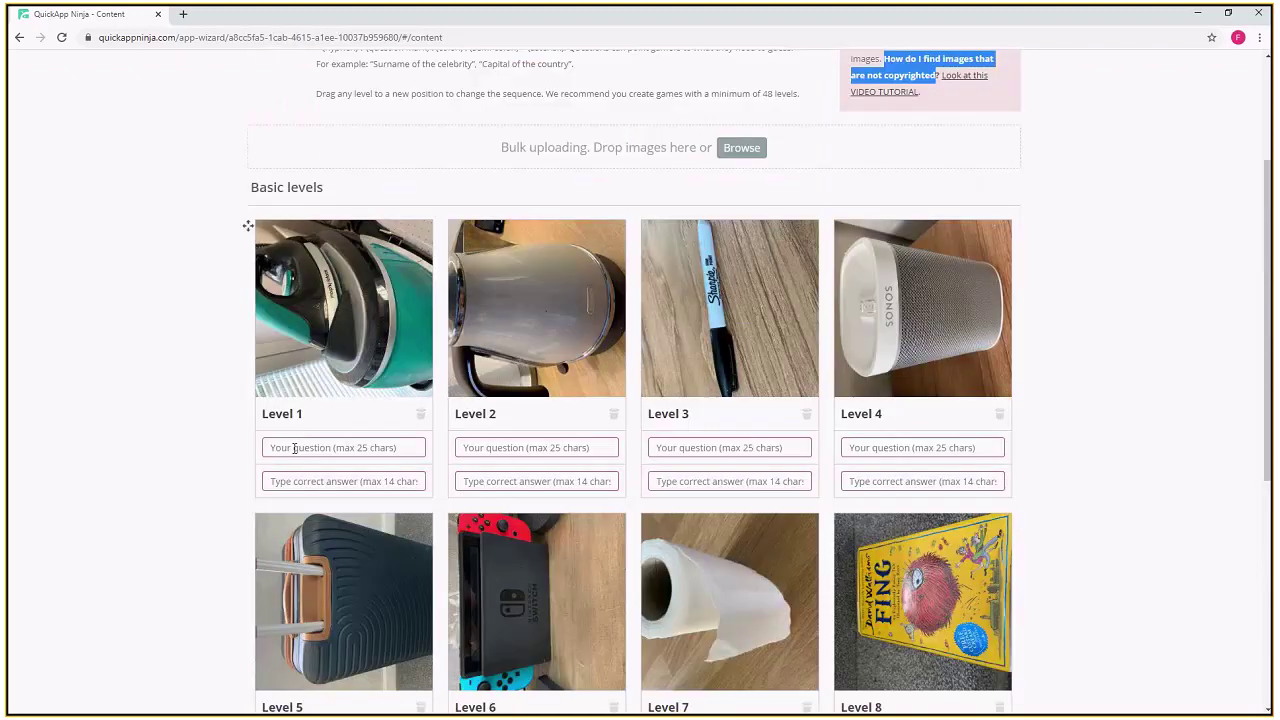
- Give Levels 1 and 2 the question 'What is this?' with answers Iron and kettle
click(300, 448)
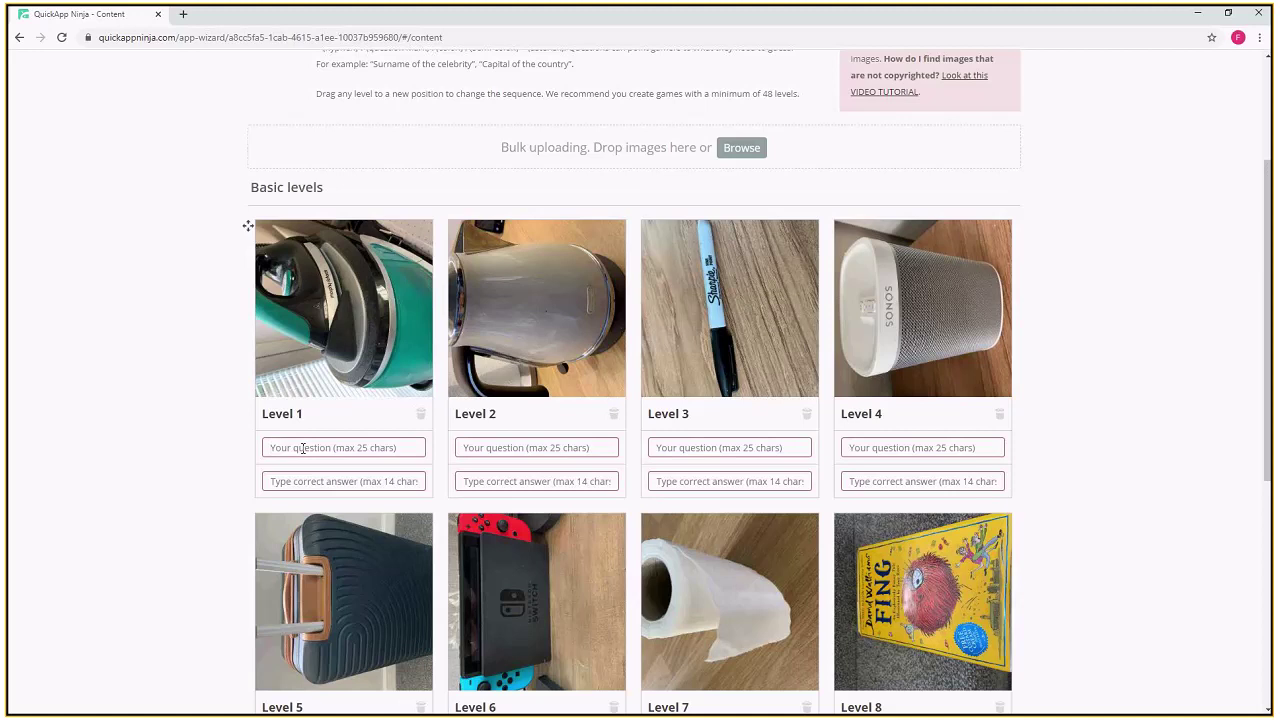
text(What is this?)
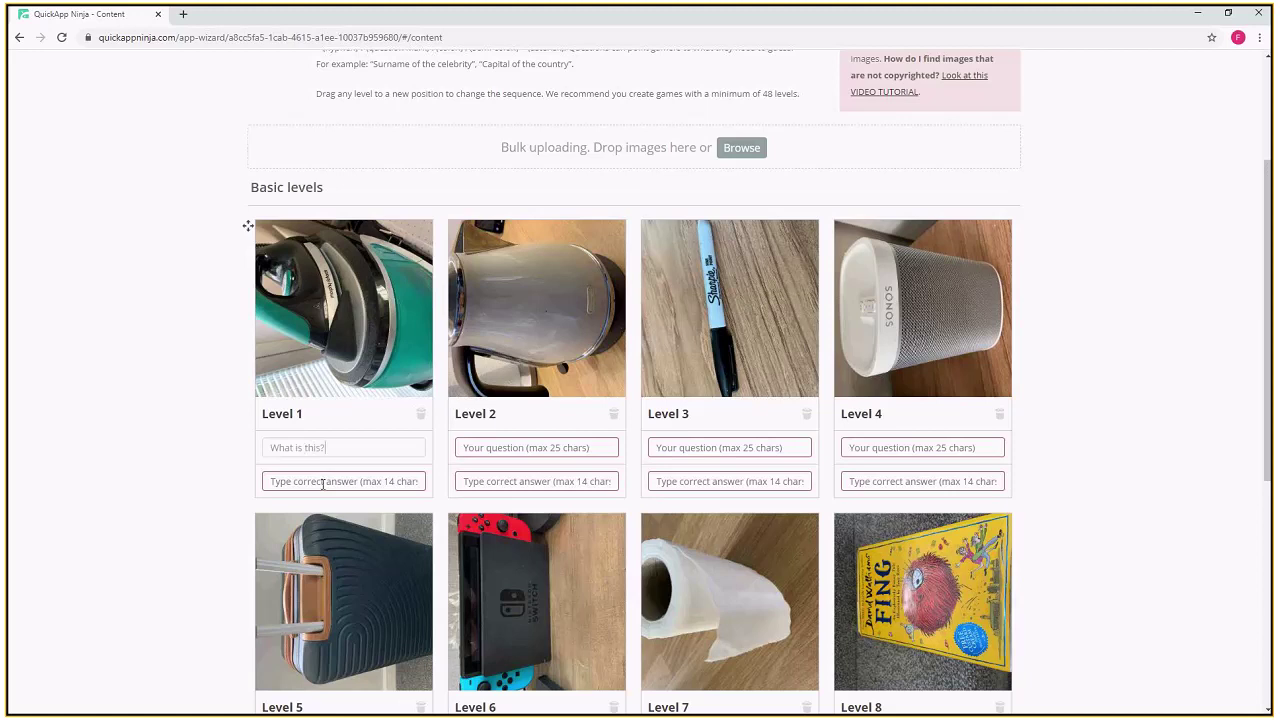
click(322, 484)
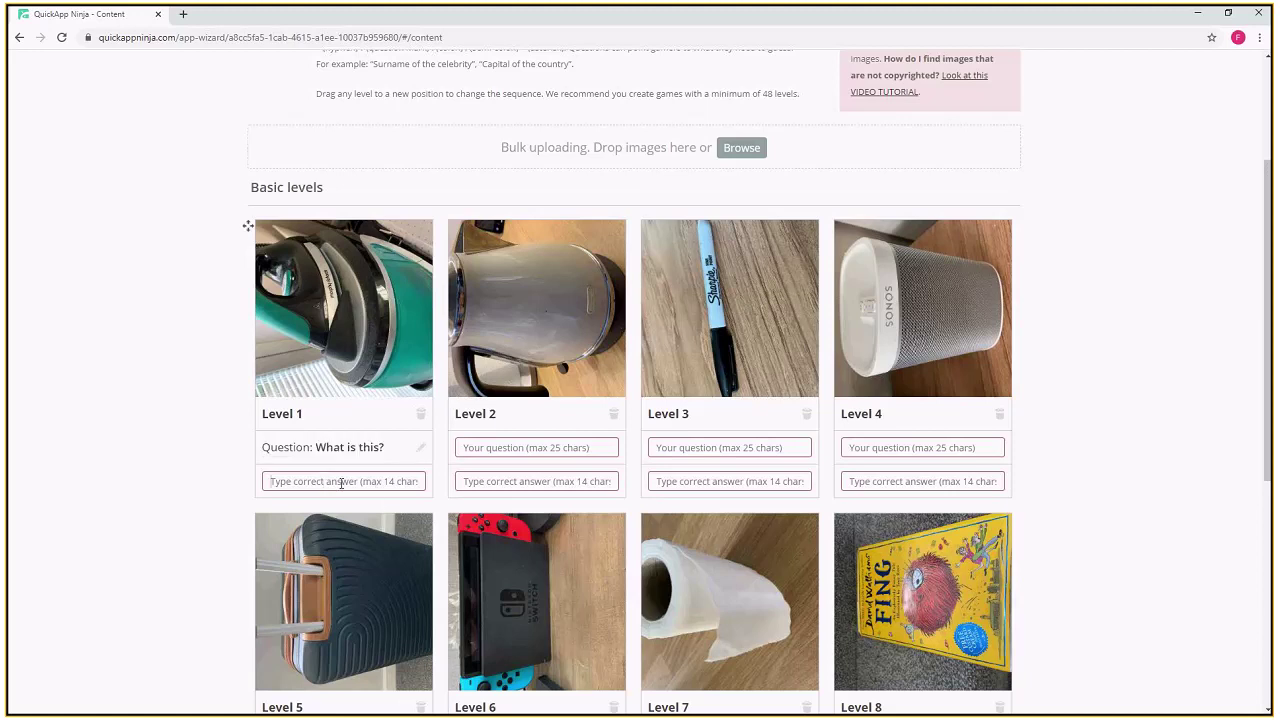
text(Iron)
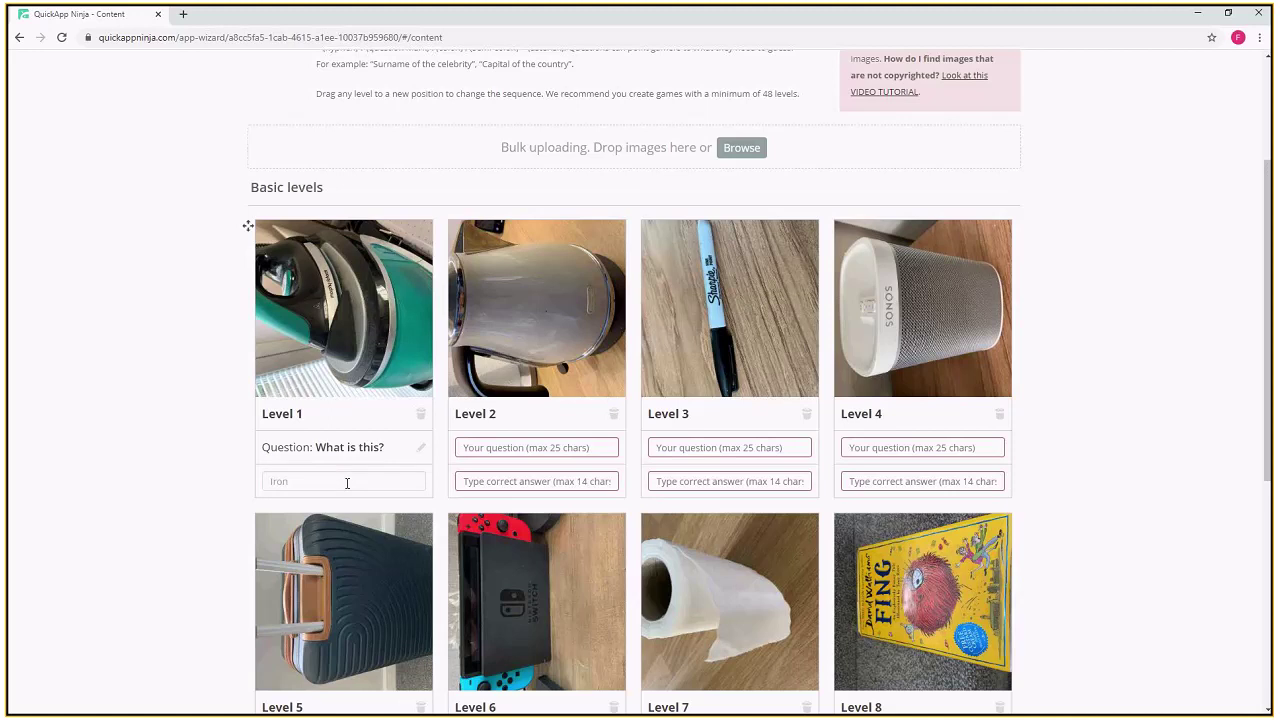
click(518, 448)
text(What is this?)
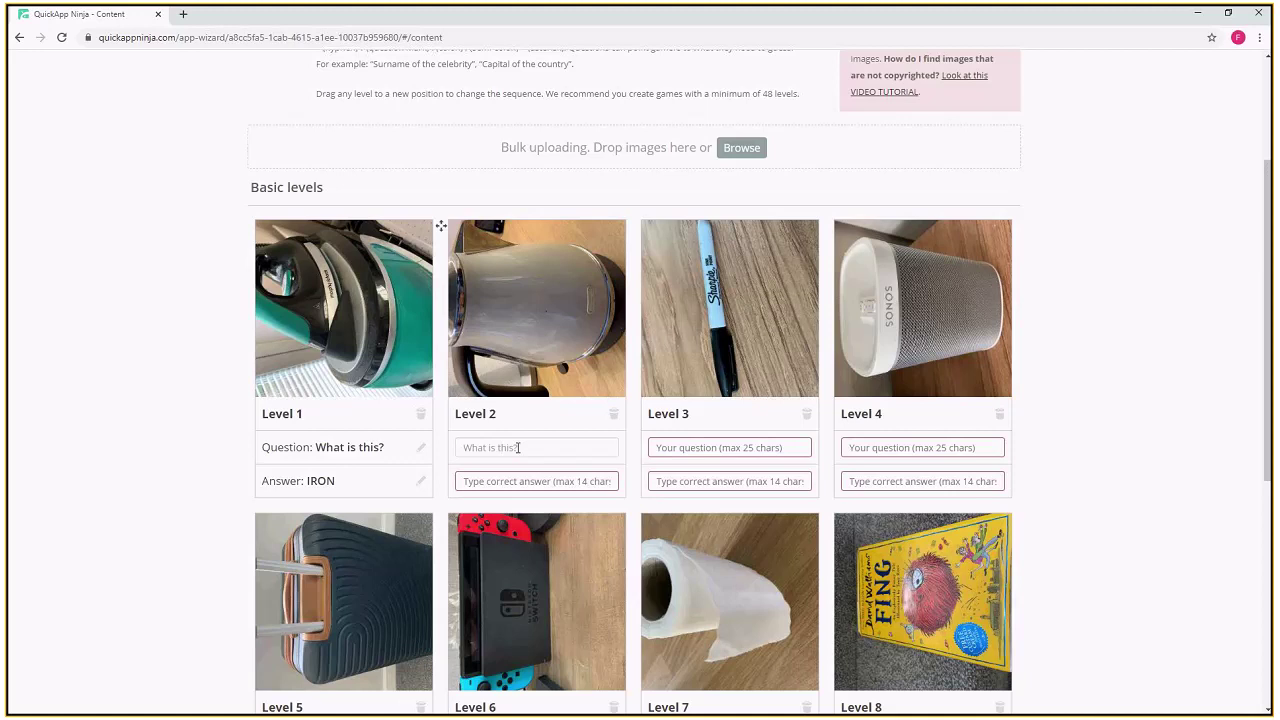
key(ctrl+a)
key(ctrl+c)
click(516, 483)
text(kettle)
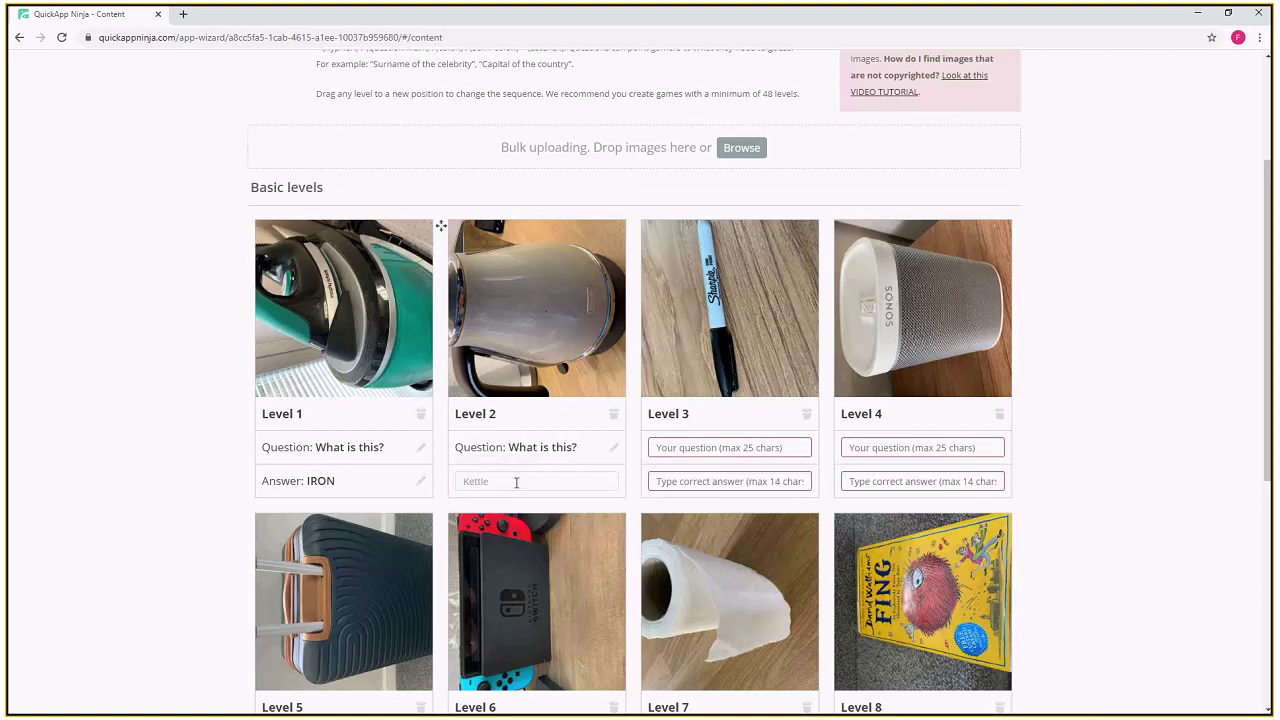
key(Return)
- Give Levels 3 and 4 the question 'What is this?' with answers Sharpie and Sonos
click(694, 448)
key(ctrl+v)
click(706, 484)
text(Sharpie)
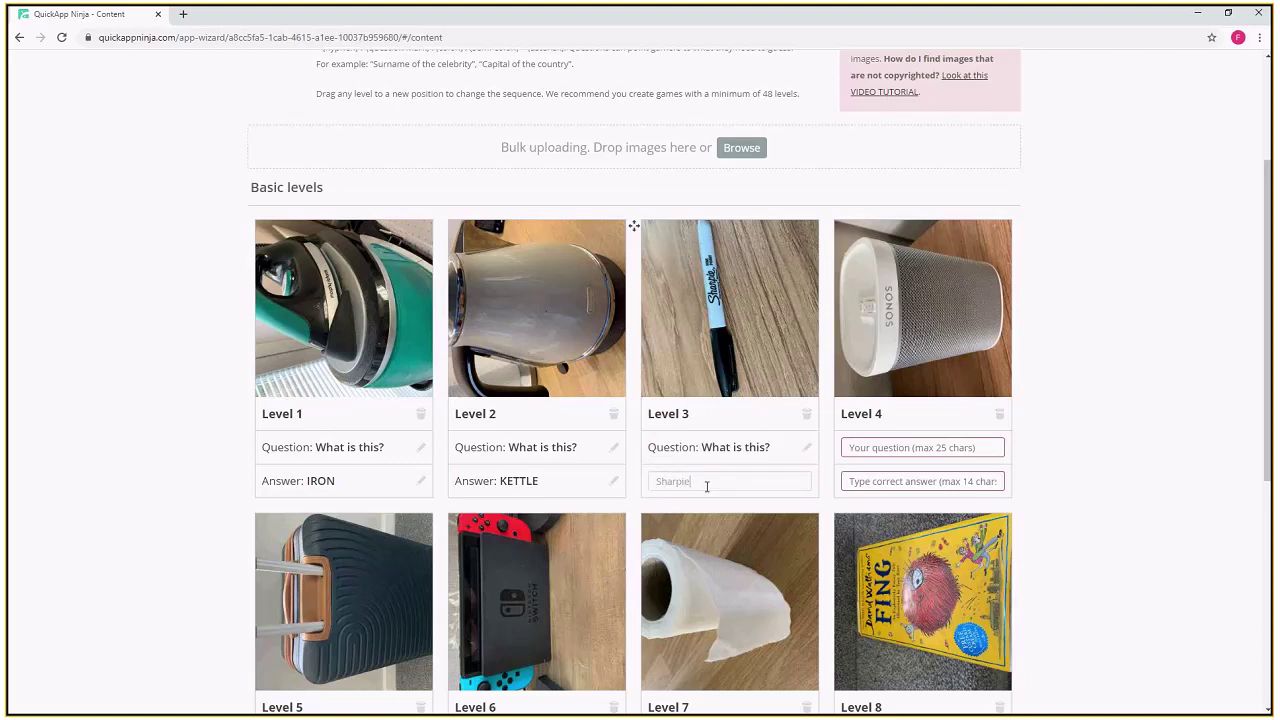
key(Return)
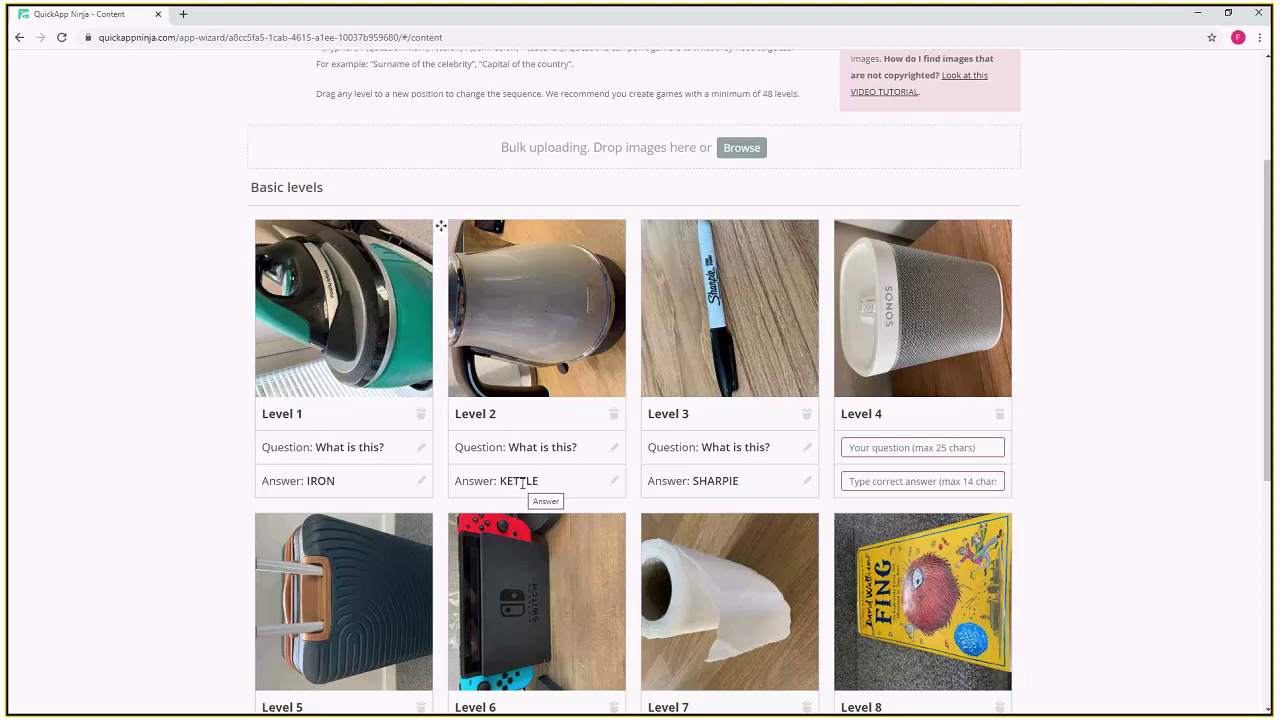
click(877, 449)
key(ctrl+v)
click(882, 482)
text(Sonos)
scroll(789, 451, down, 3)
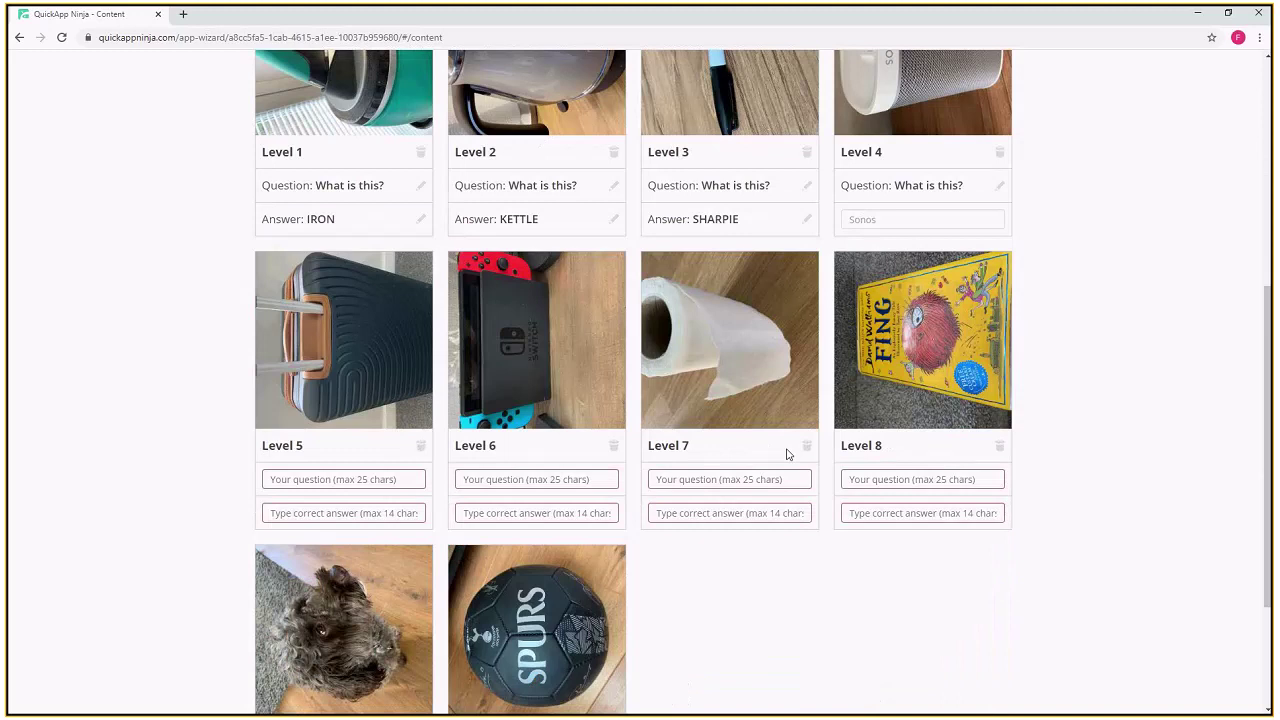
- Commit Level 4's answer SONOS and paste 'What is this?' as the question for Levels 5–10
click(286, 479)
key(ctrl+v)
click(520, 477)
key(ctrl+v)
click(700, 477)
key(ctrl+v)
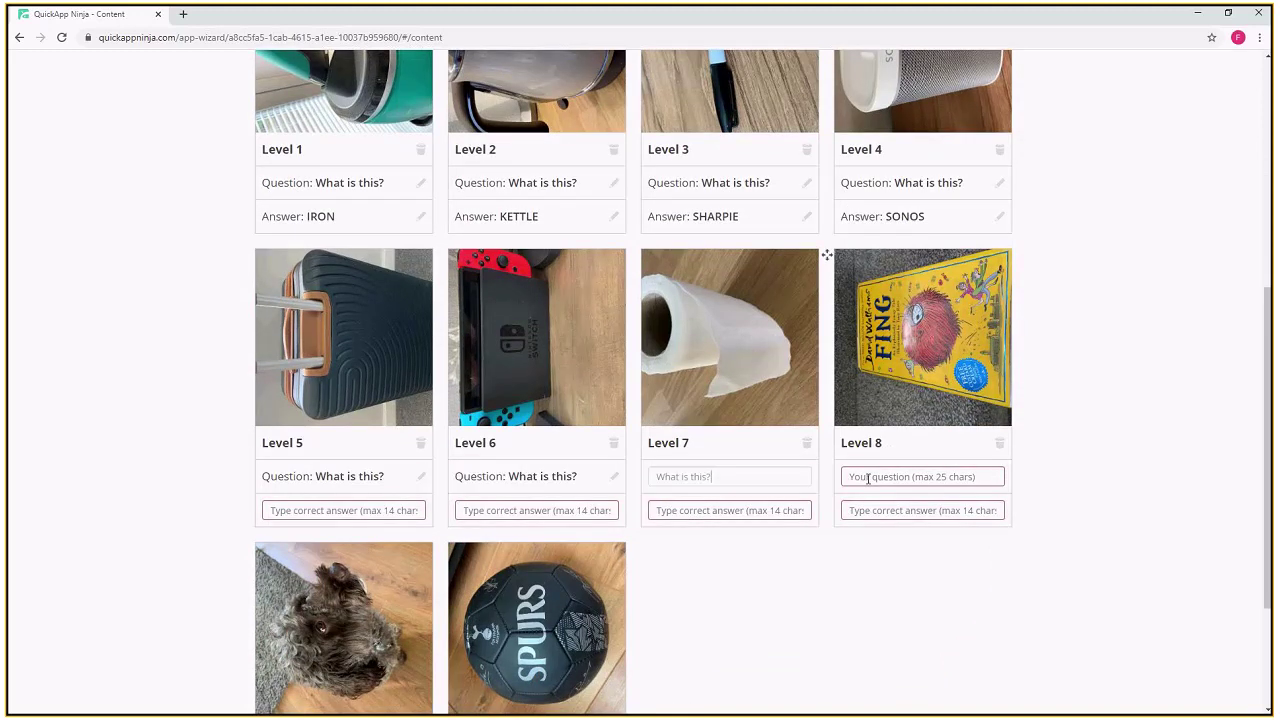
click(868, 478)
key(ctrl+v)
scroll(295, 545, down, 2)
click(295, 572)
key(ctrl+v)
click(491, 572)
key(ctrl+v)
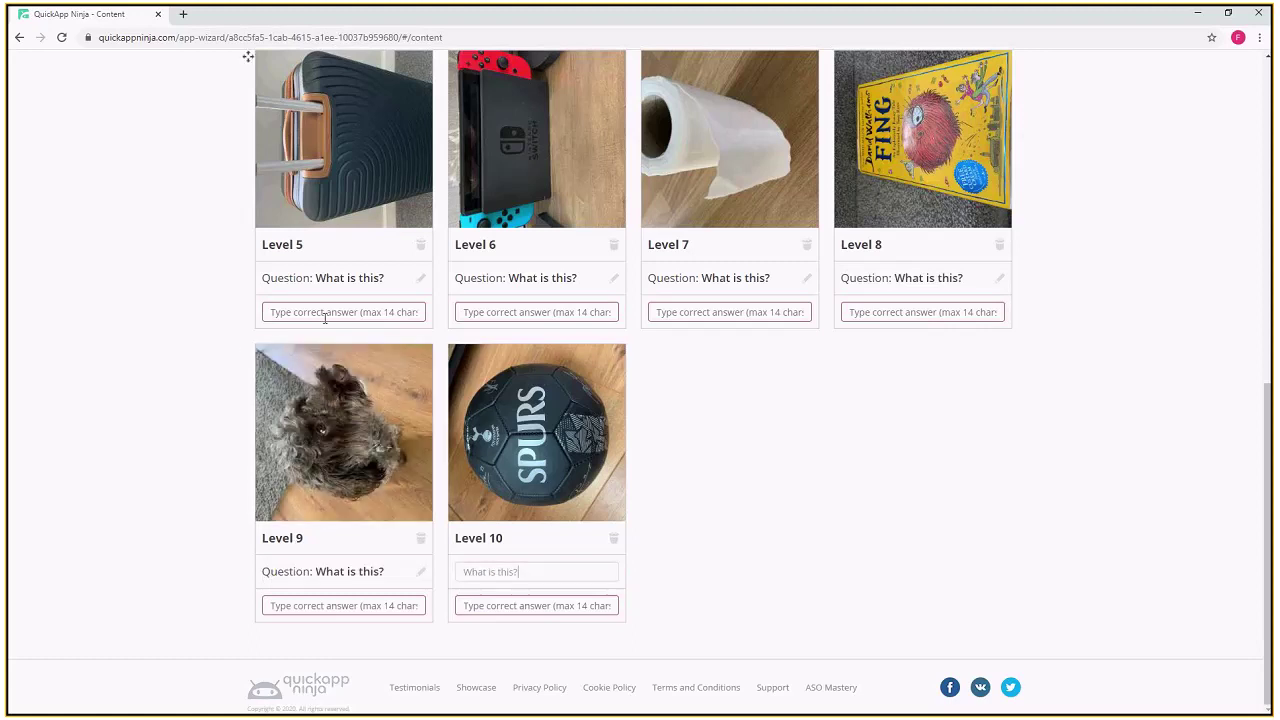
- Enter Suitcase for Level 5 and Switch for Level 6, trimming 'Nintendo'
click(323, 313)
text(Suitcase)
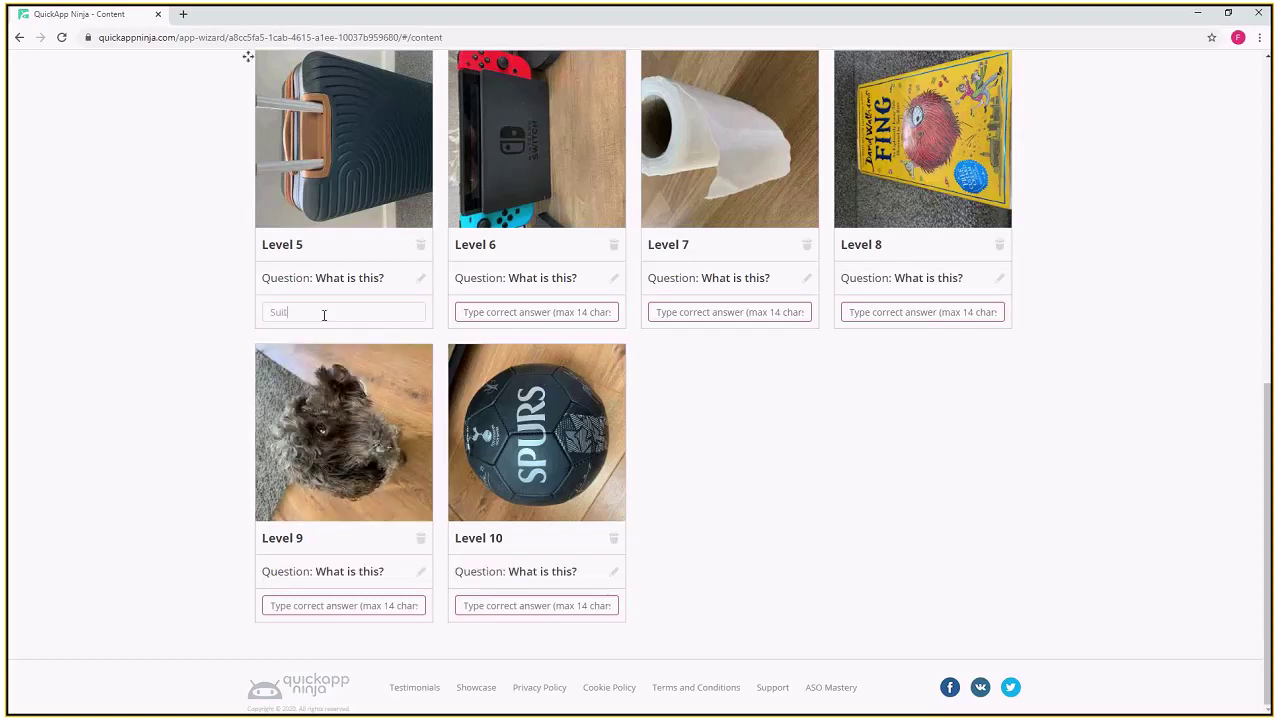
click(514, 316)
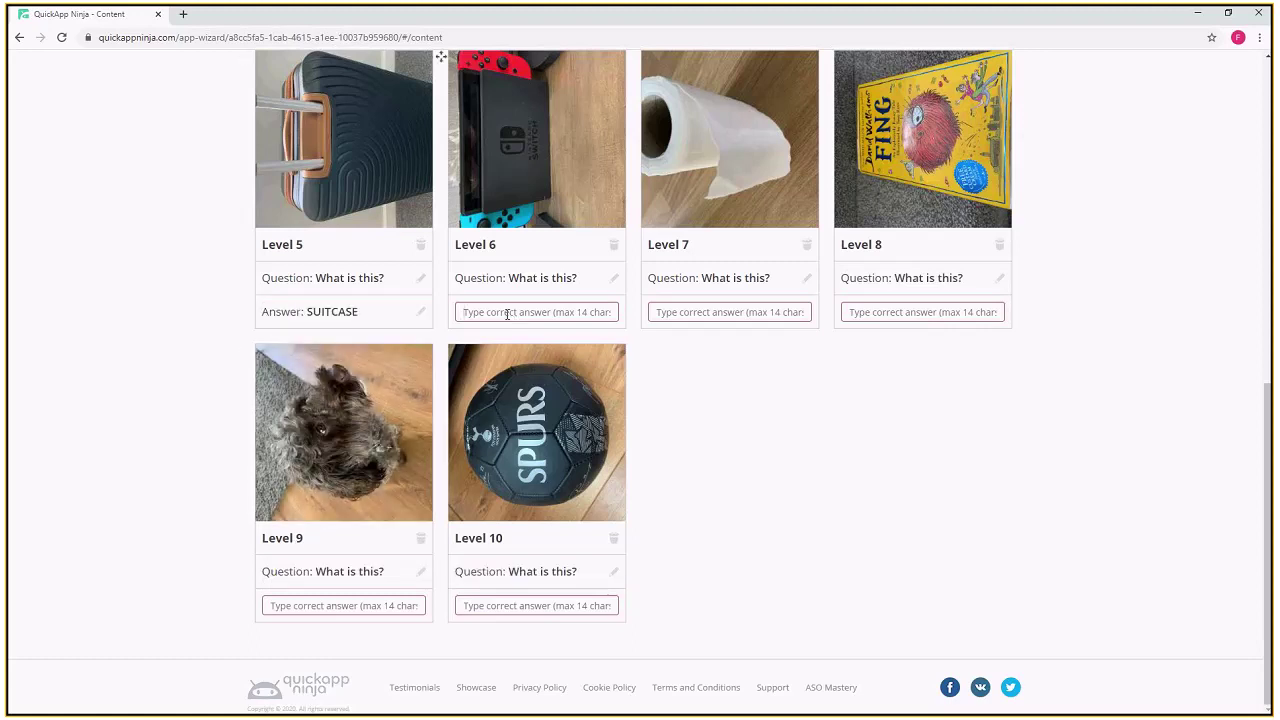
text(Nintendo Swit)
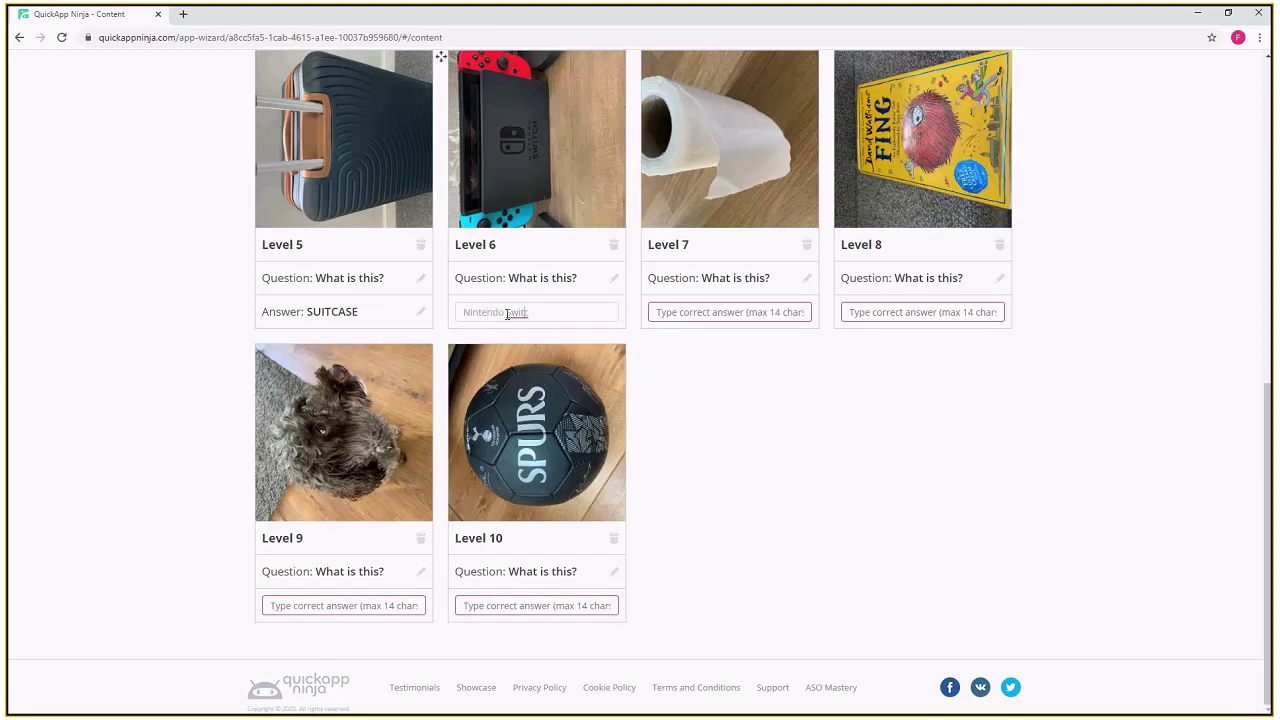
text(c)
drag(508, 312, 423, 314)
key(BackSpace)
text(h)
click(704, 313)
- Enter answers Toilet Roll, Book, Dog and Football for Levels 7–10
text(Toilet Roll)
click(882, 312)
text(Book)
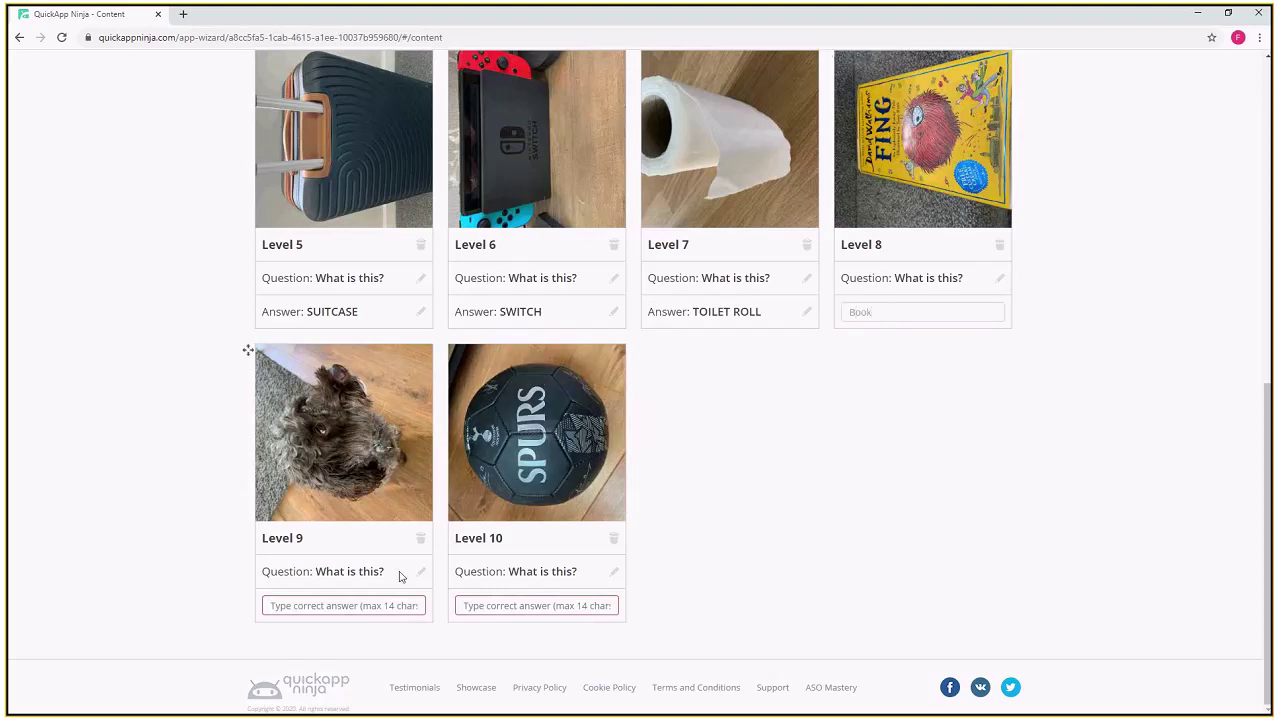
click(353, 607)
text(Dog)
click(507, 604)
text(F)
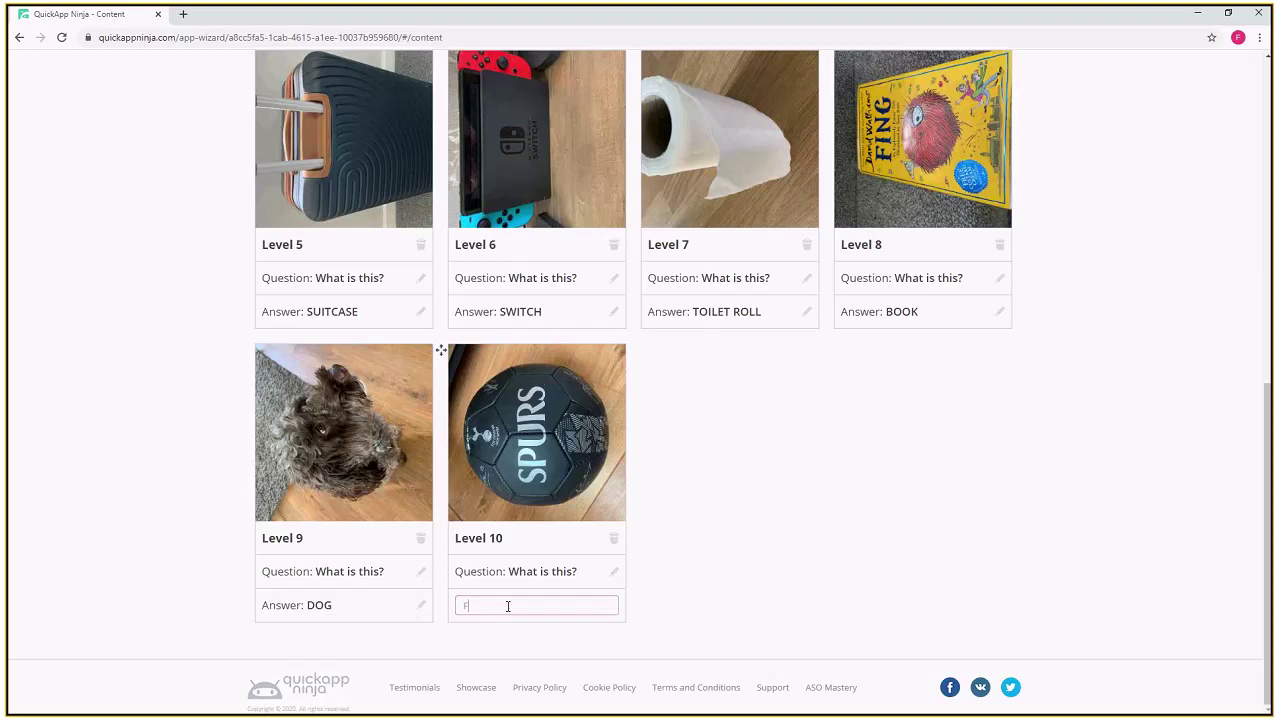
text(ootball)
click(737, 532)
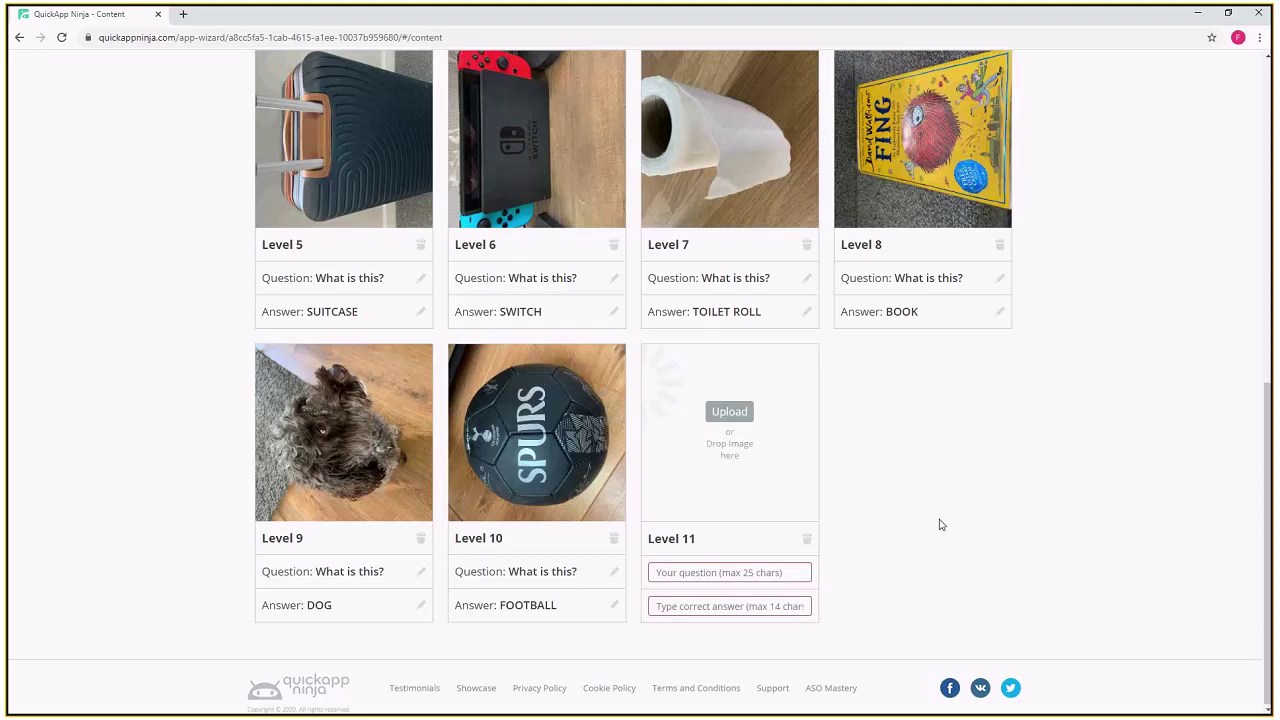
- Drag the Iron level card into third place
scroll(713, 483, up, 2)
scroll(514, 595, down, 2)
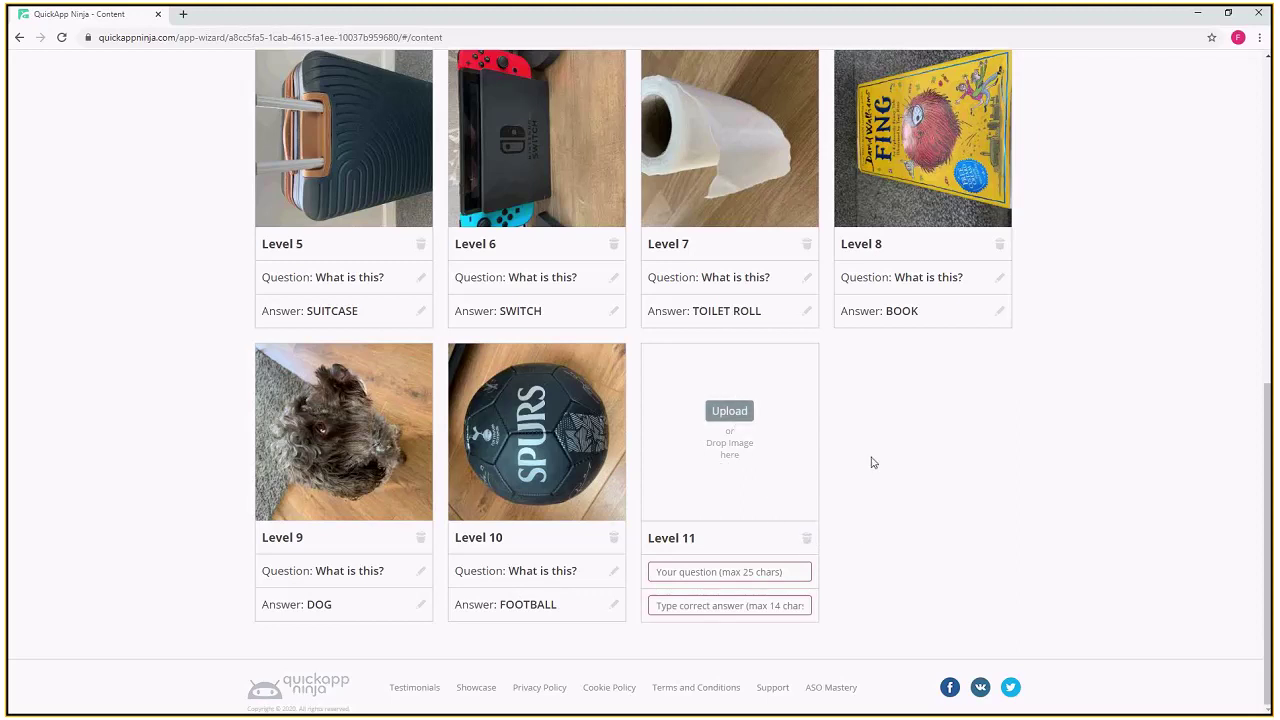
scroll(871, 462, up, 3)
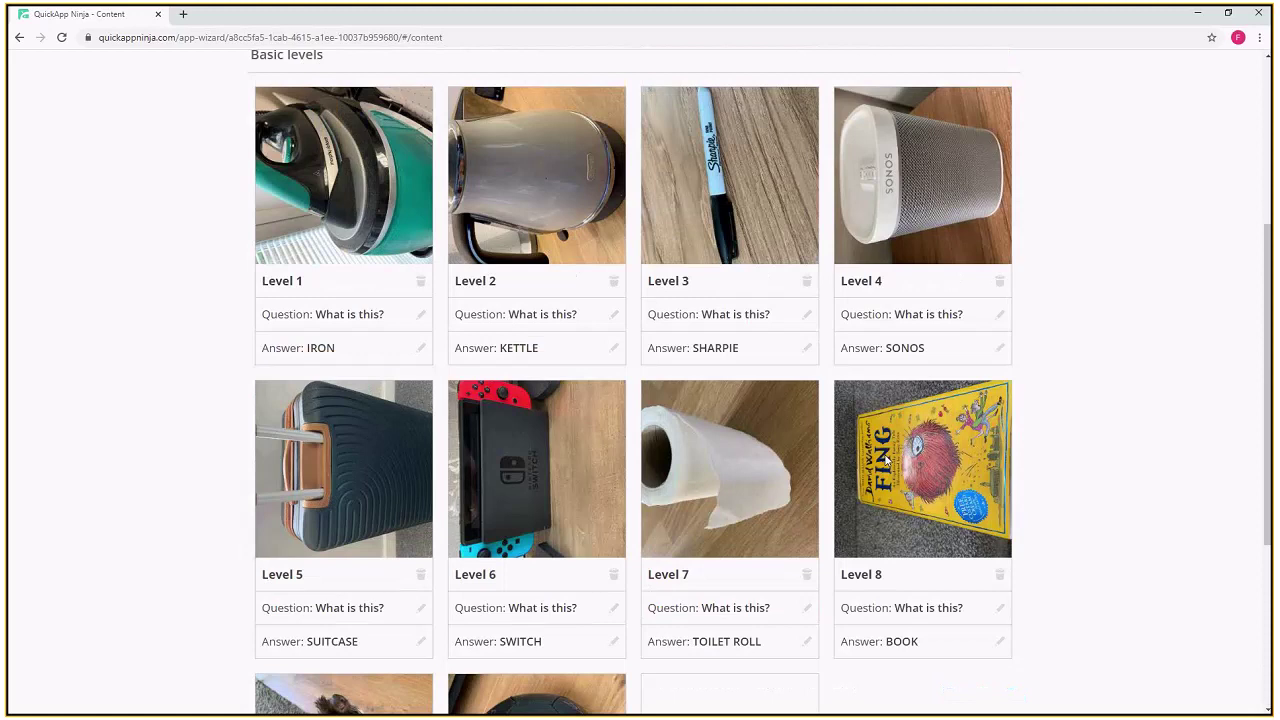
scroll(249, 161, up, 1)
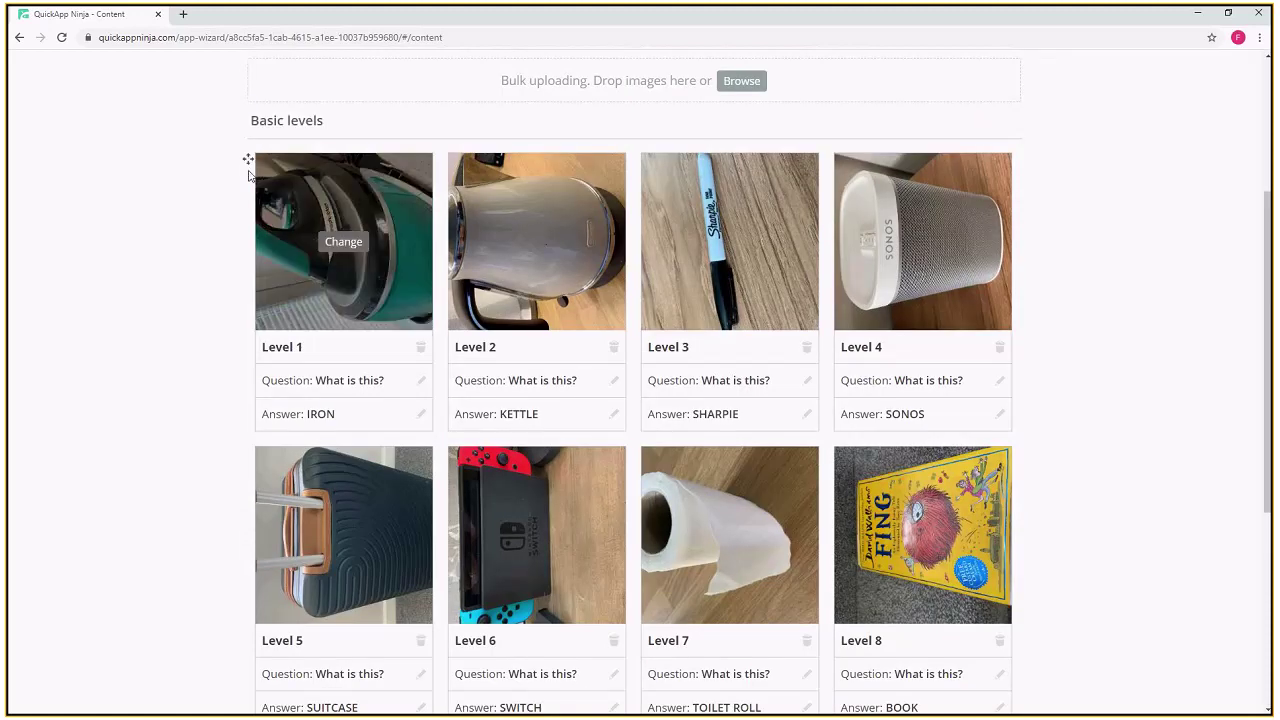
drag(248, 162, 723, 420)
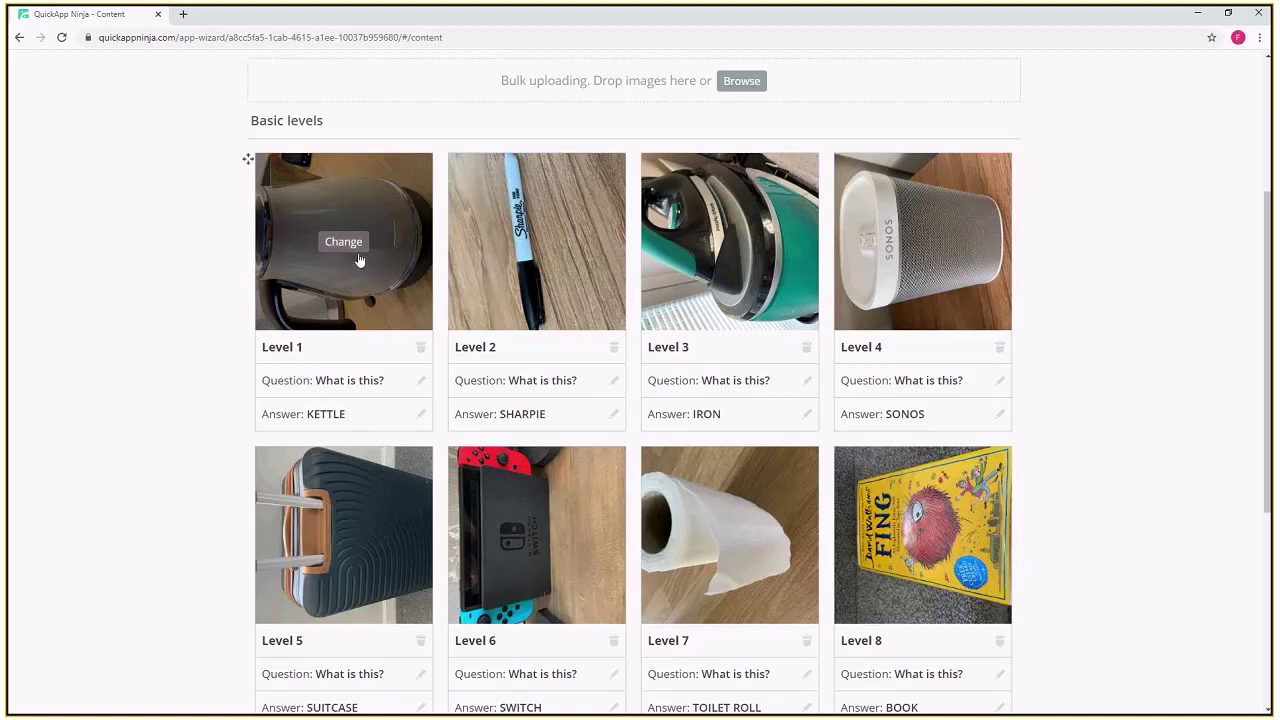
- Drag the Sharpie level into fourth place so levels run Kettle, Iron, Sonos, Sharpie
scroll(588, 293, down, 1)
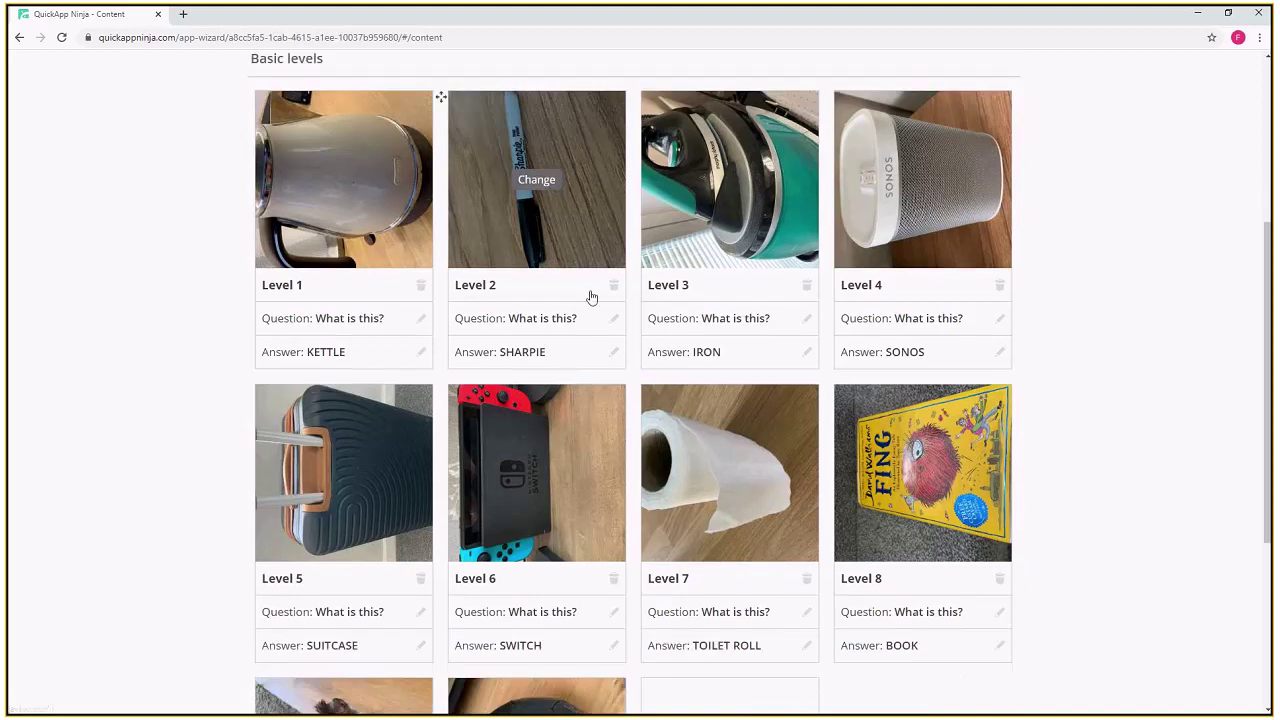
scroll(643, 329, down, 2)
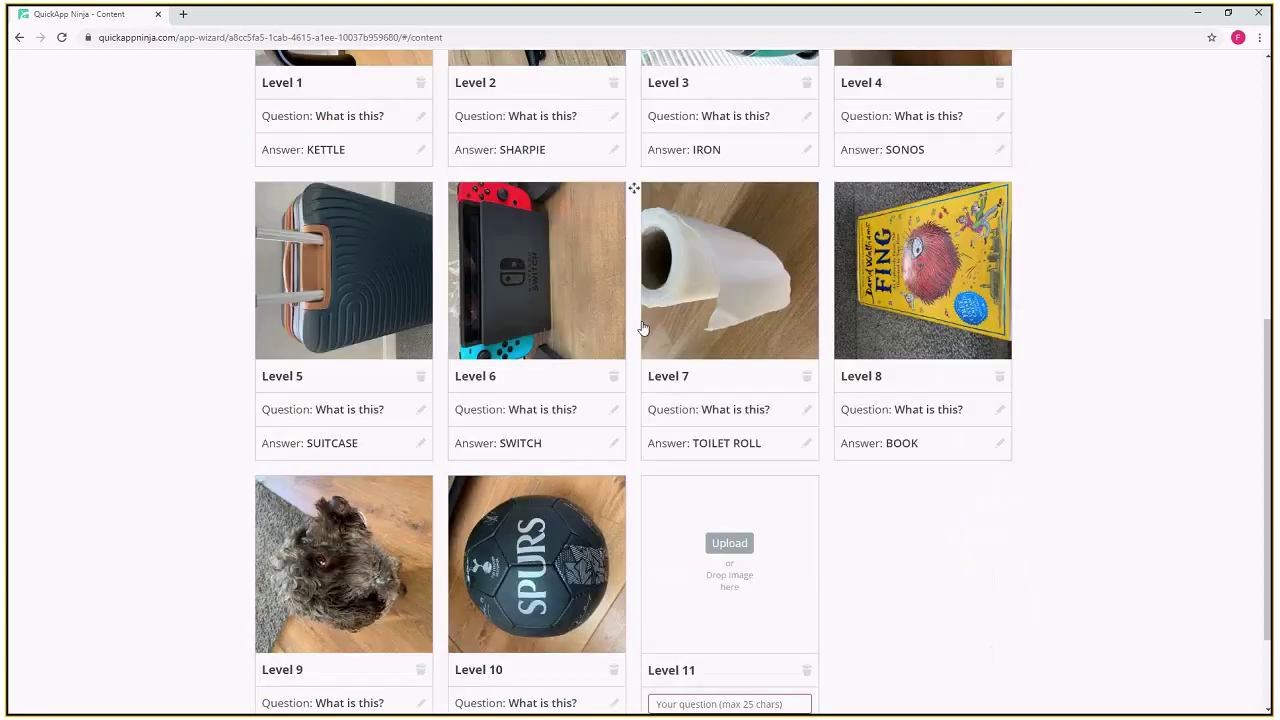
scroll(643, 329, up, 2)
drag(441, 95, 845, 330)
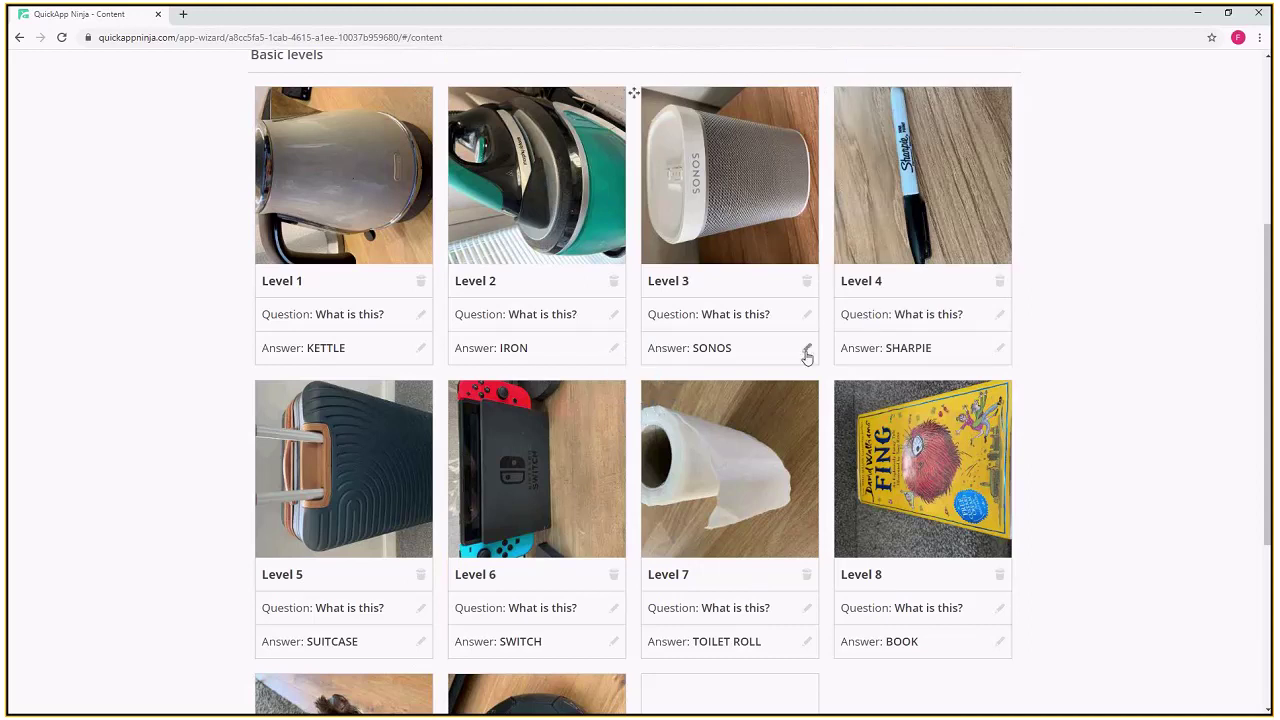
click(614, 357)
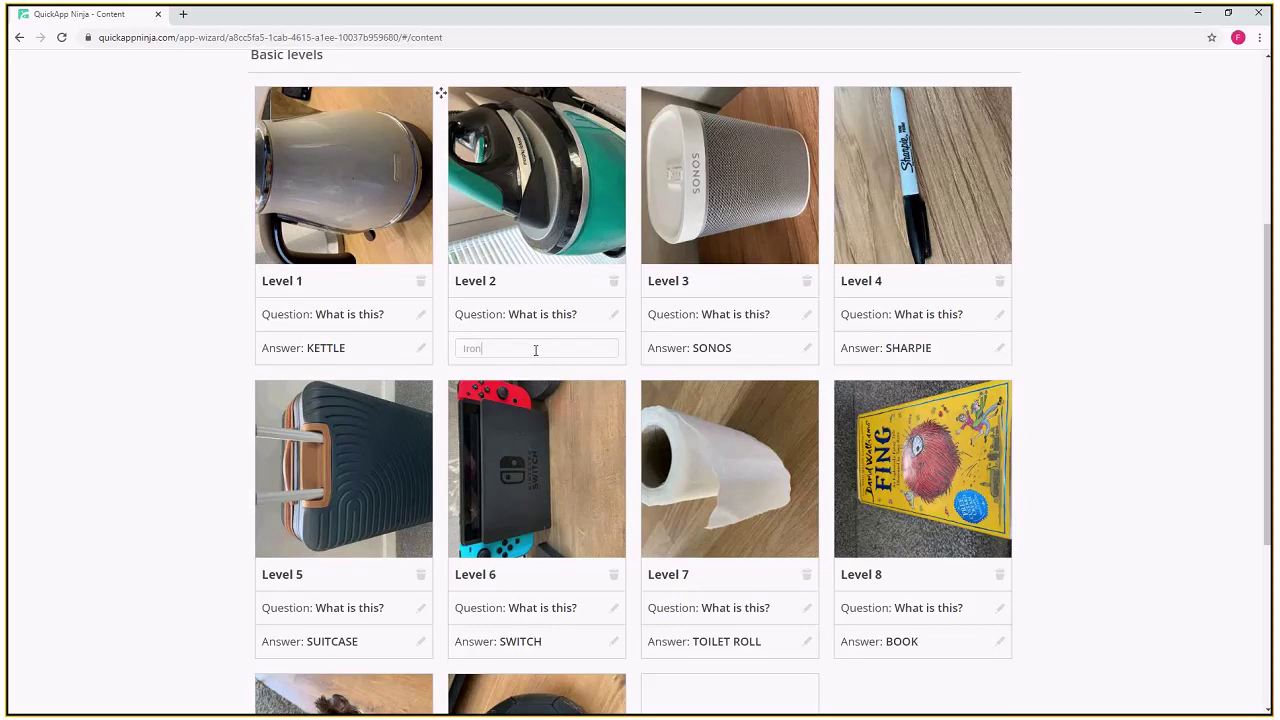
click(204, 307)
scroll(1124, 451, down, 3)
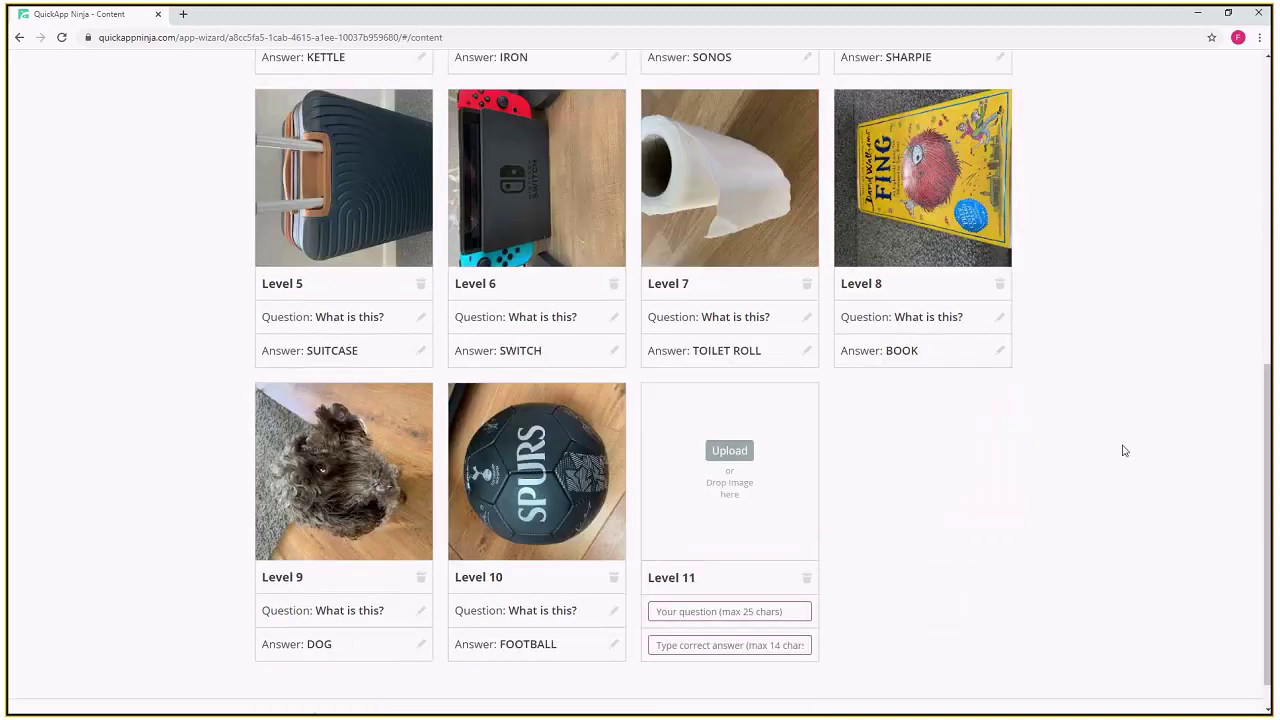
scroll(1124, 451, up, 5)
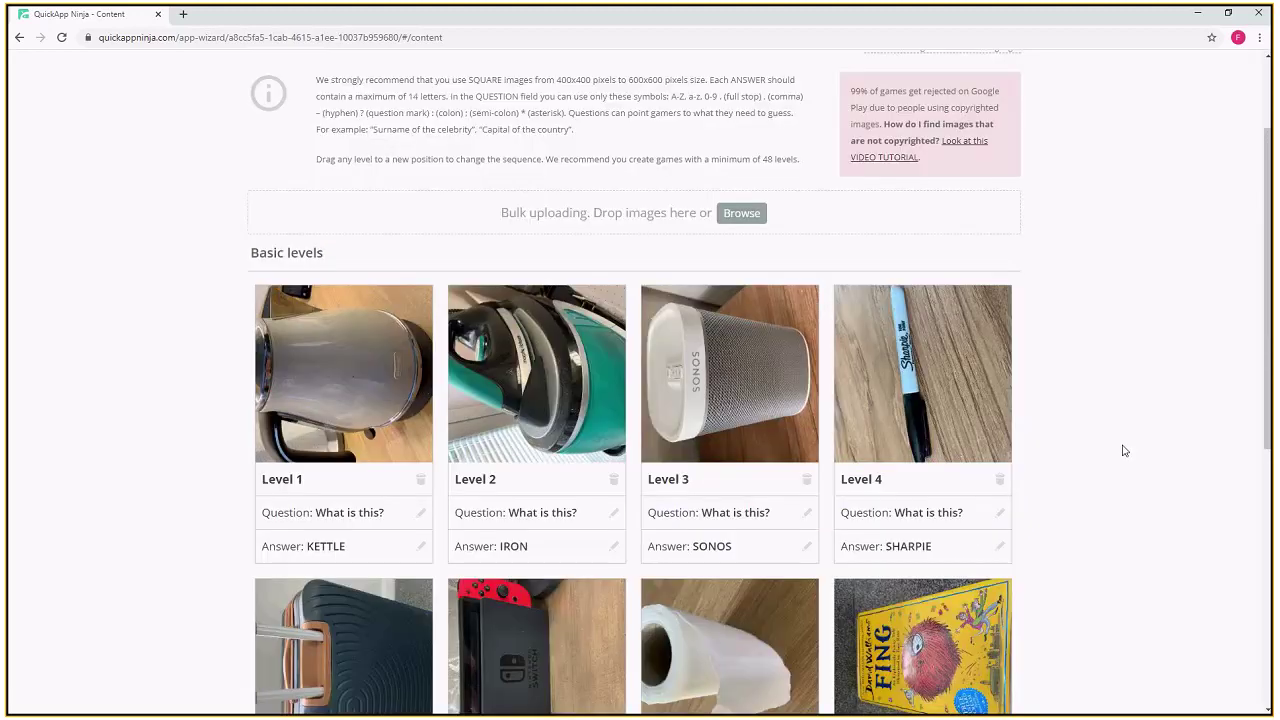
scroll(1124, 451, up, 2)
scroll(1124, 451, down, 2)
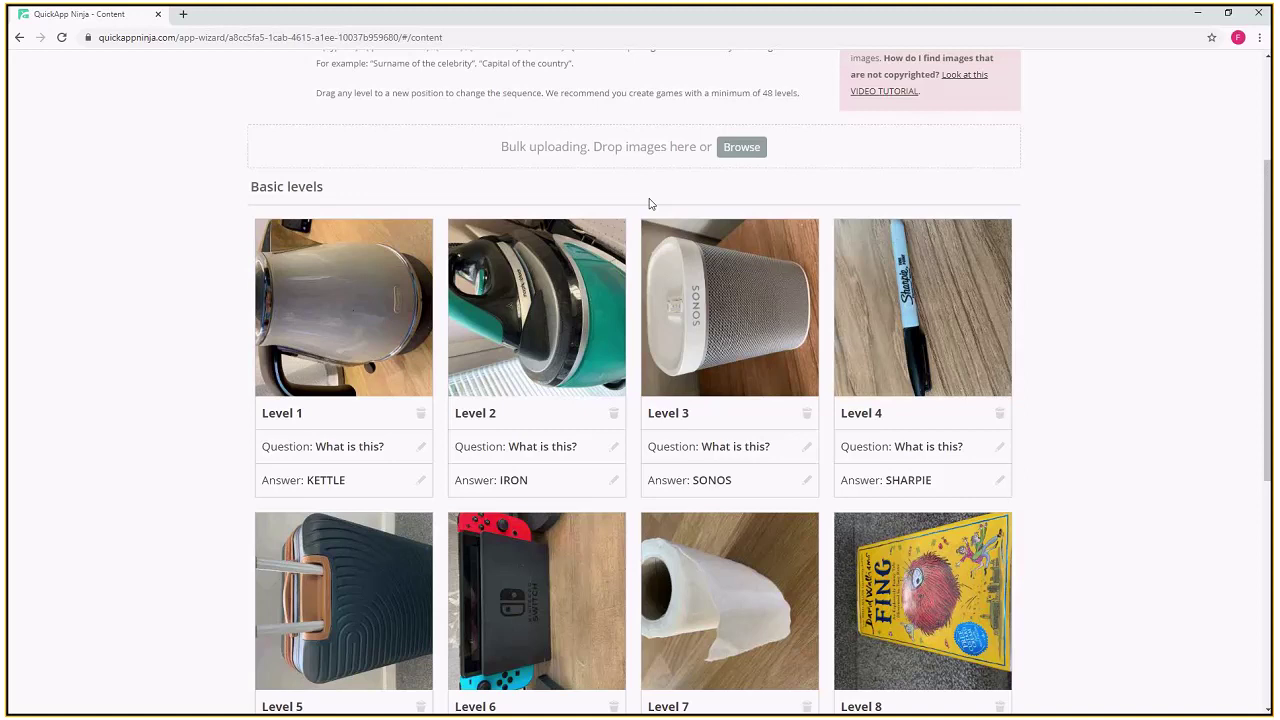
scroll(780, 330, down, 2)
scroll(917, 464, down, 2)
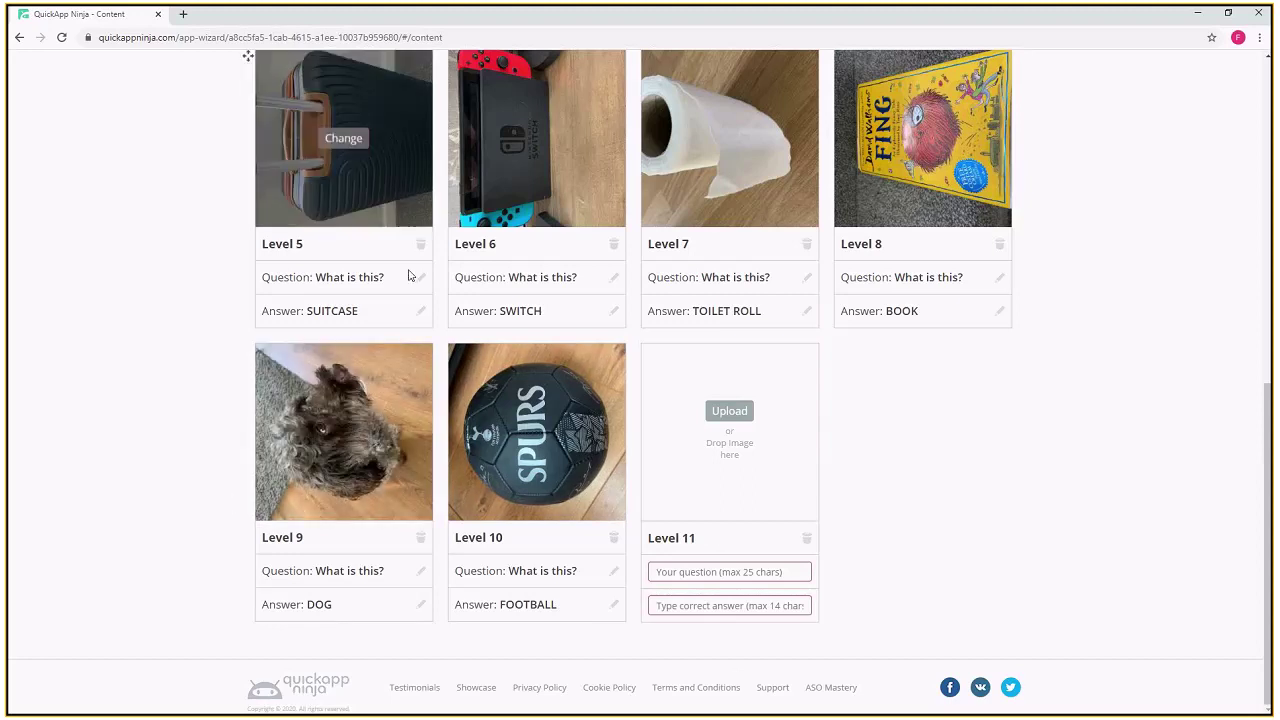
scroll(381, 355, up, 1)
scroll(381, 355, up, 1)
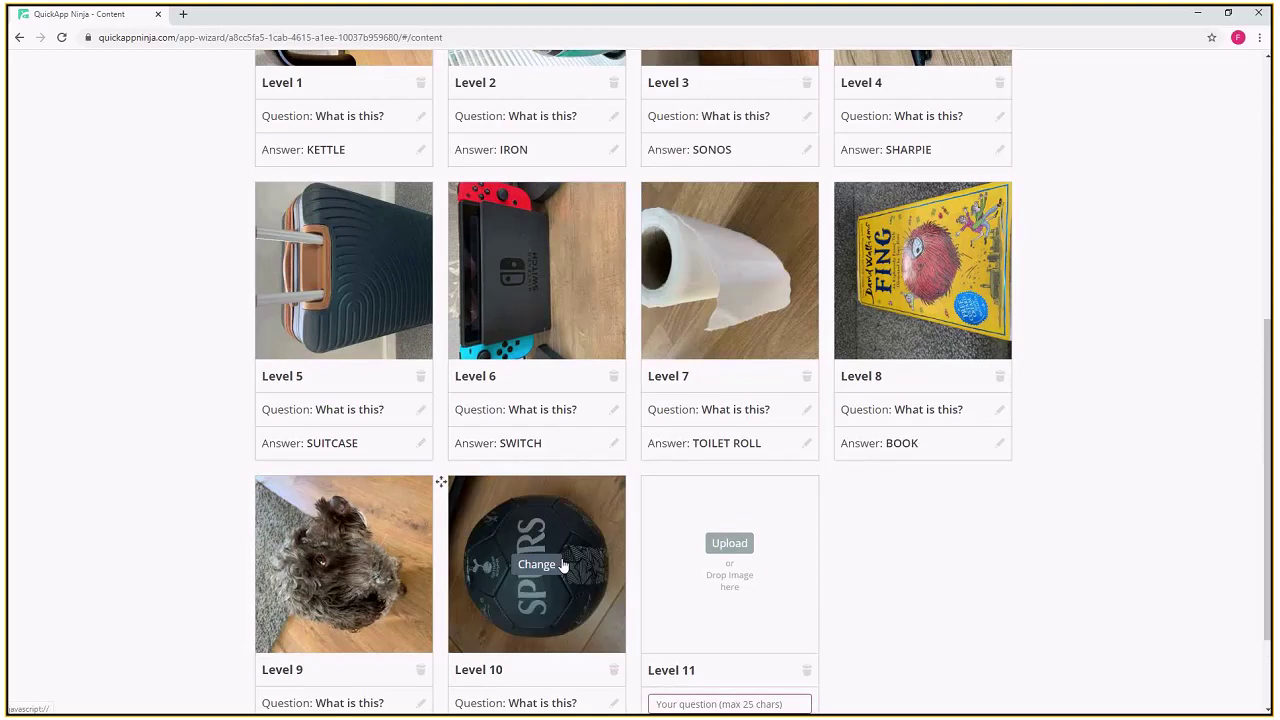
scroll(510, 552, down, 1)
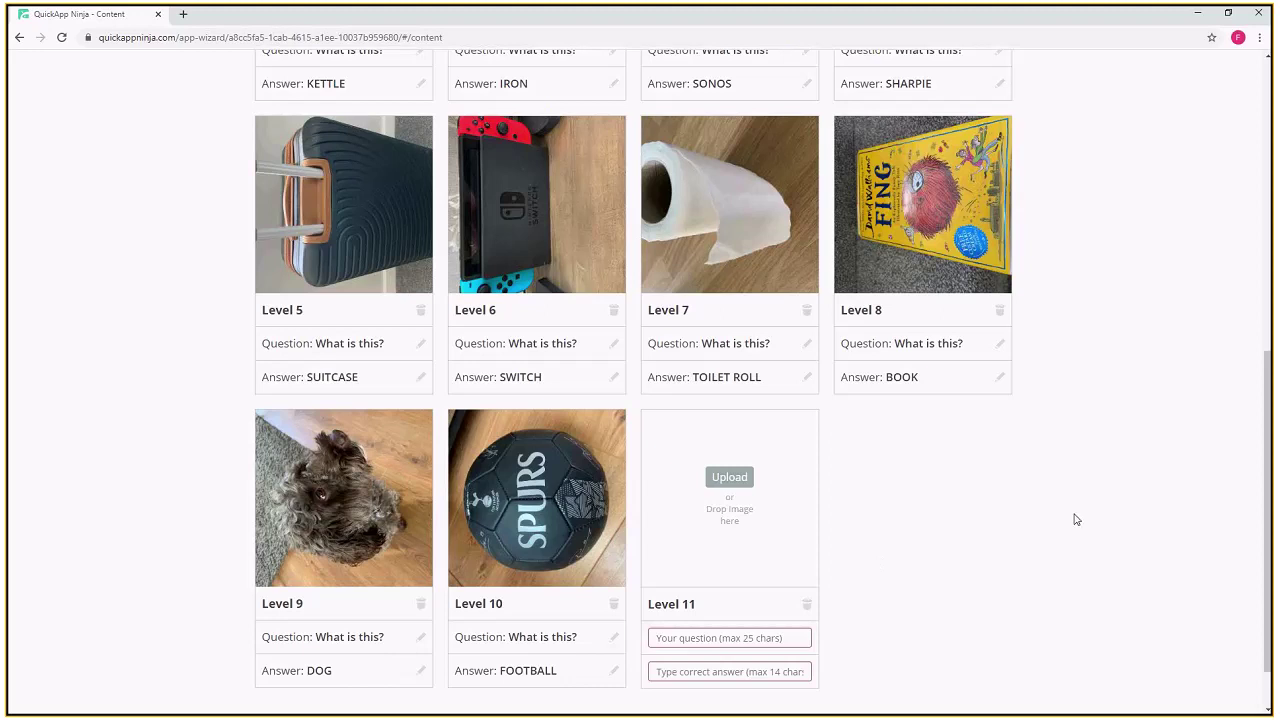
scroll(1078, 519, up, 1)
scroll(1078, 521, up, 5)
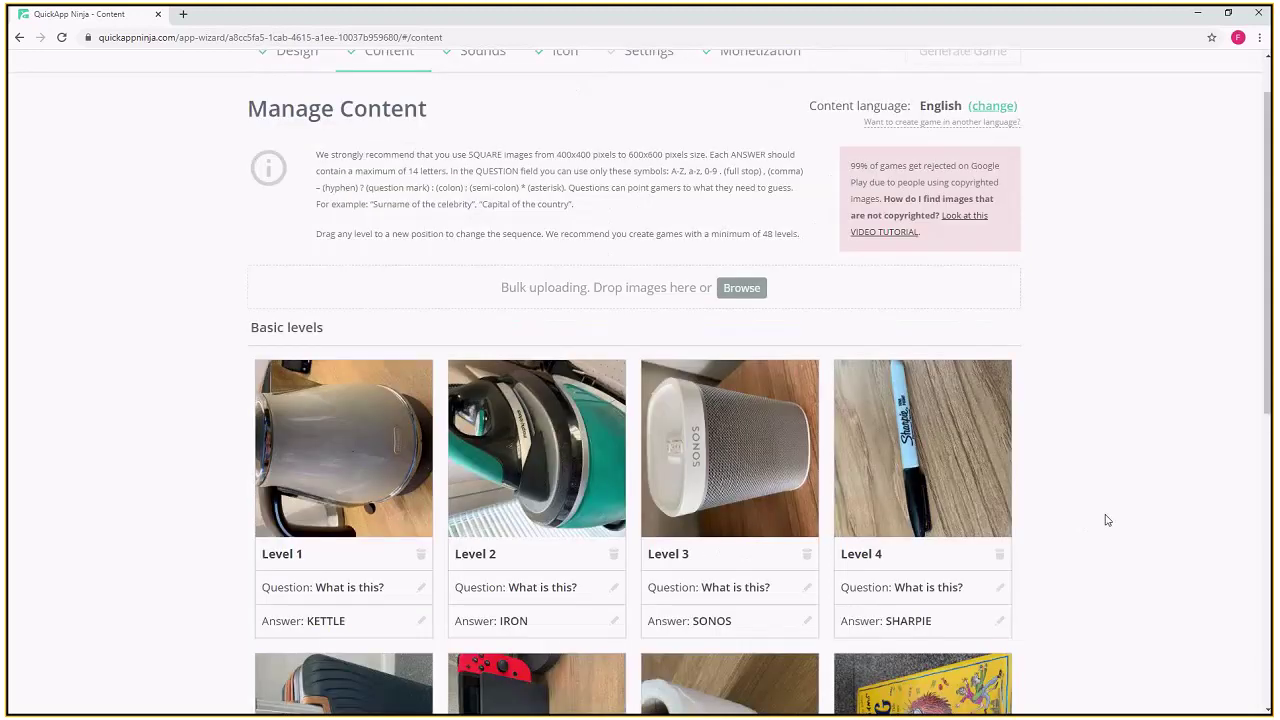
scroll(1107, 520, up, 1)
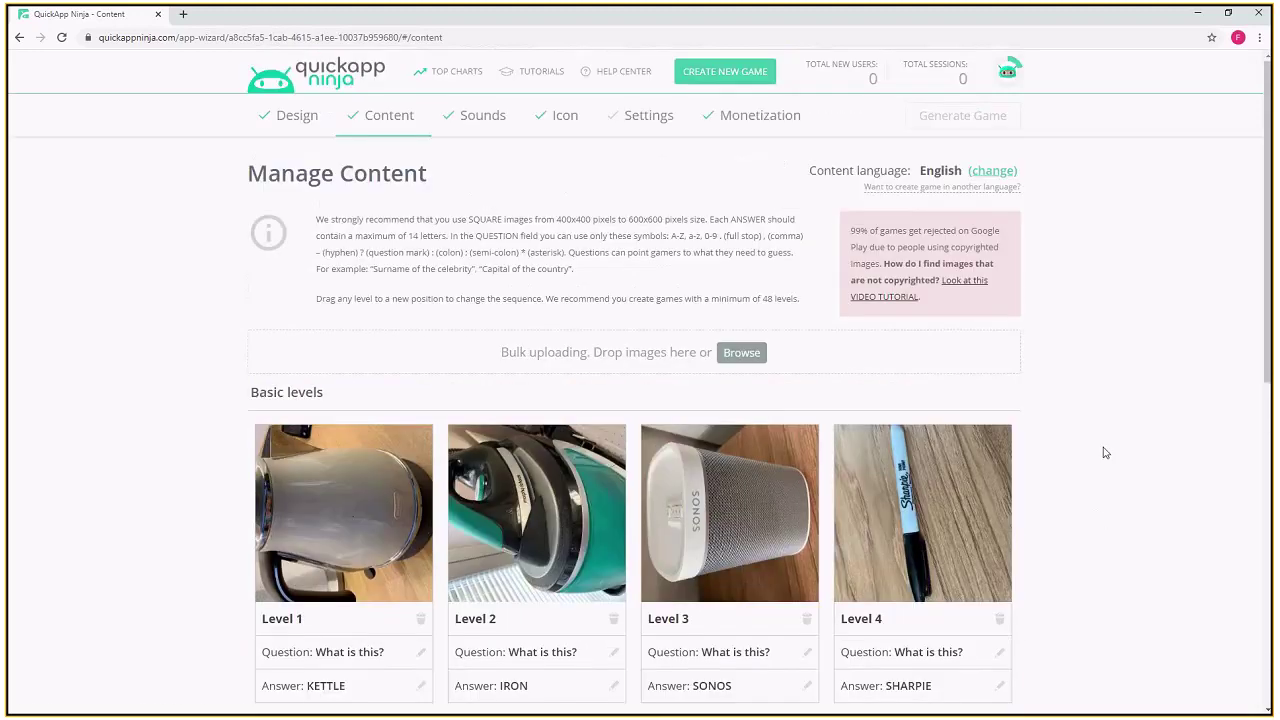
- Show the Manage Sounds list and look through it, leaving every sound at Default
click(478, 124)
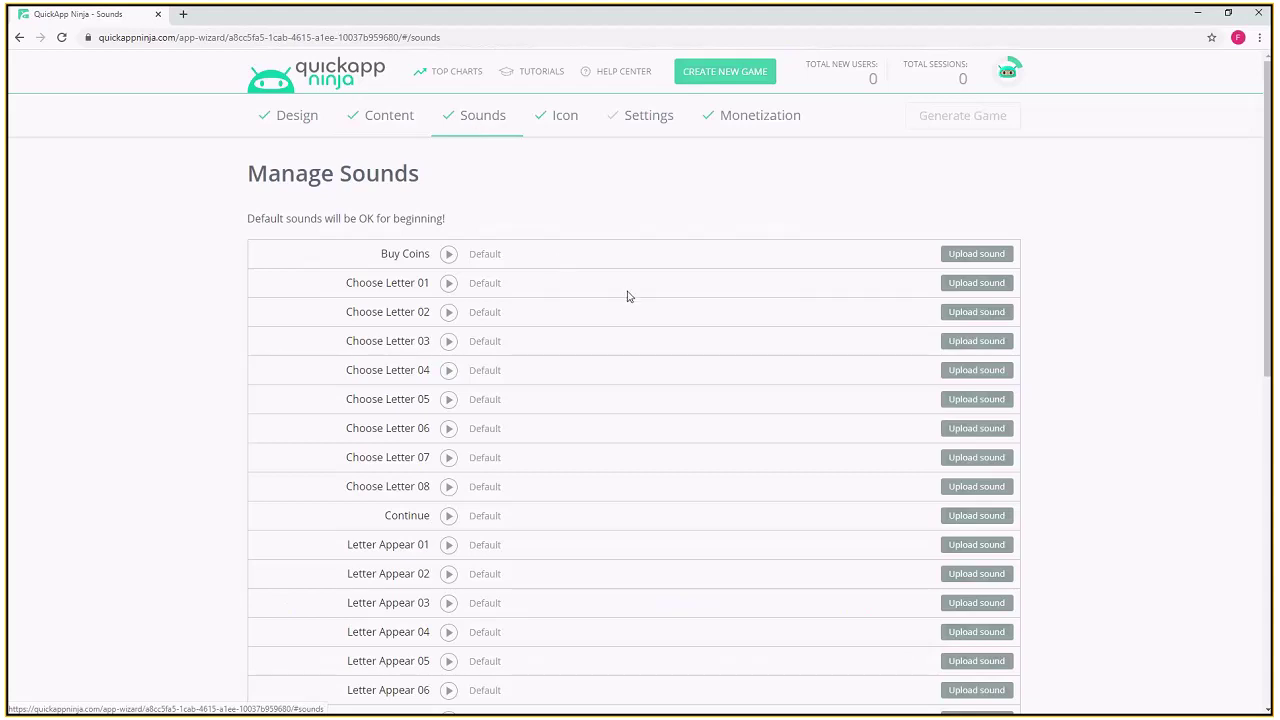
scroll(629, 297, down, 5)
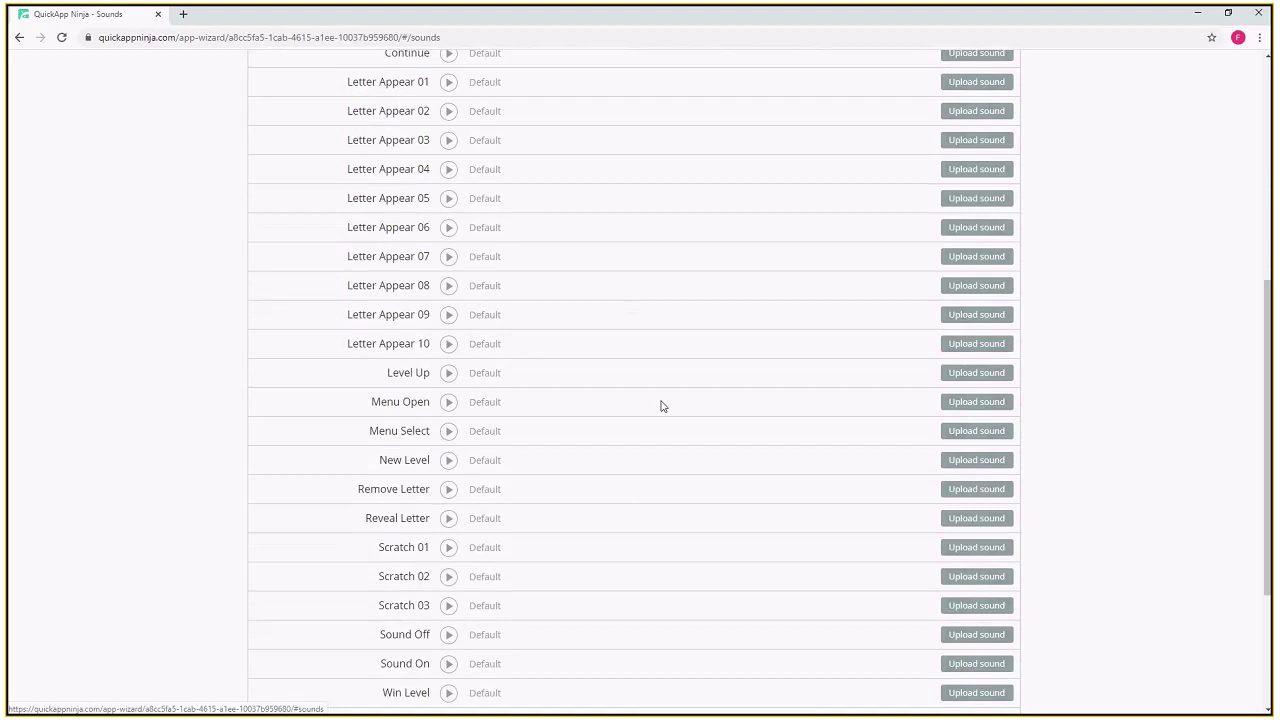
scroll(966, 553, down, 3)
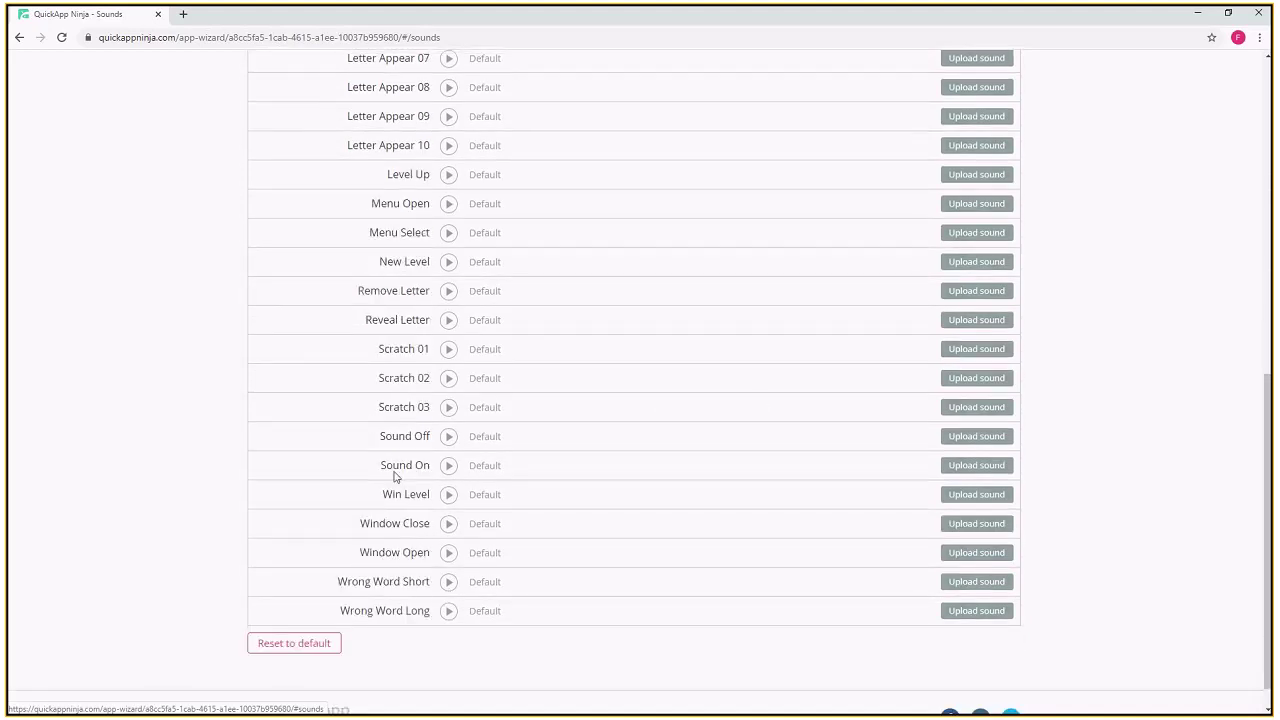
scroll(394, 470, up, 5)
scroll(394, 466, up, 2)
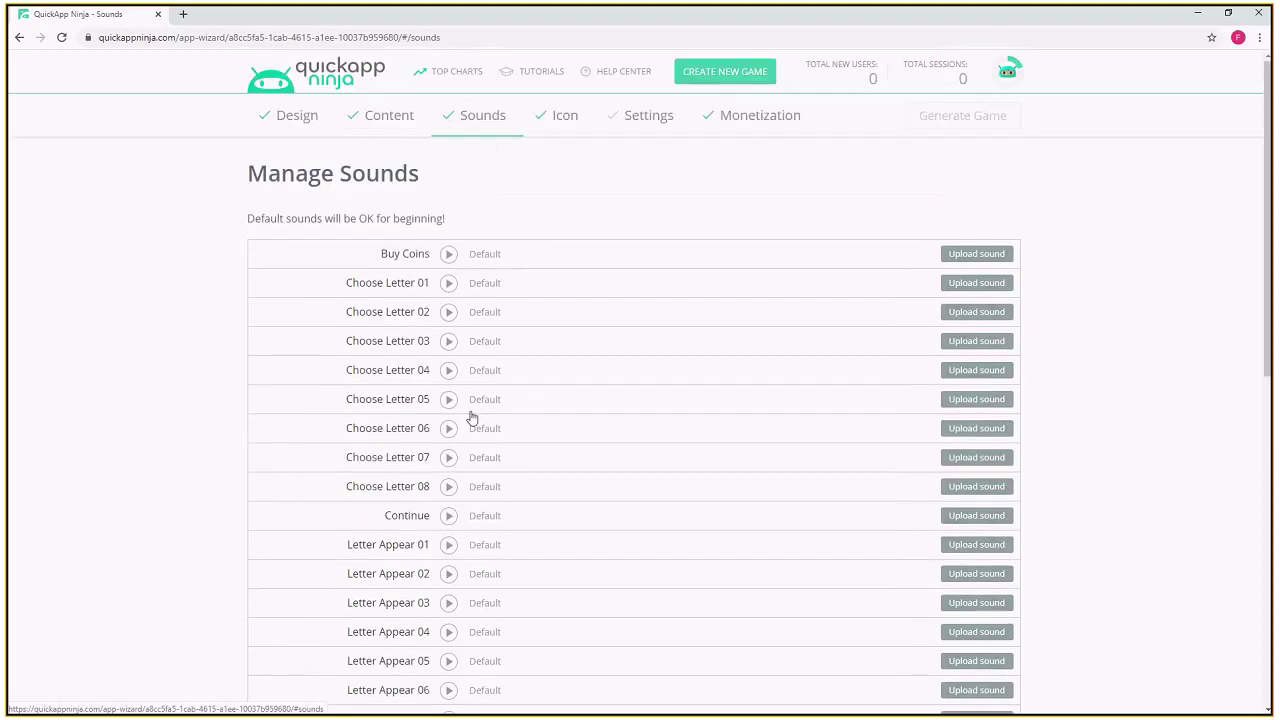
click(567, 121)
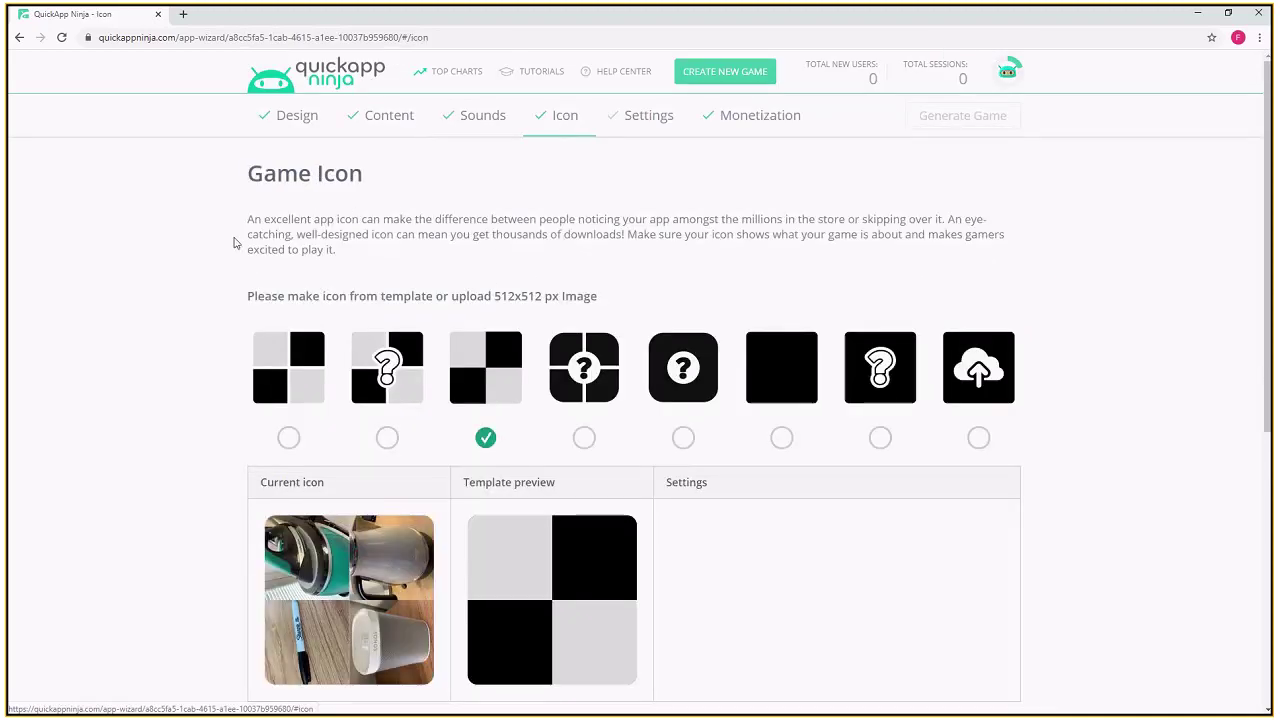
scroll(262, 261, down, 2)
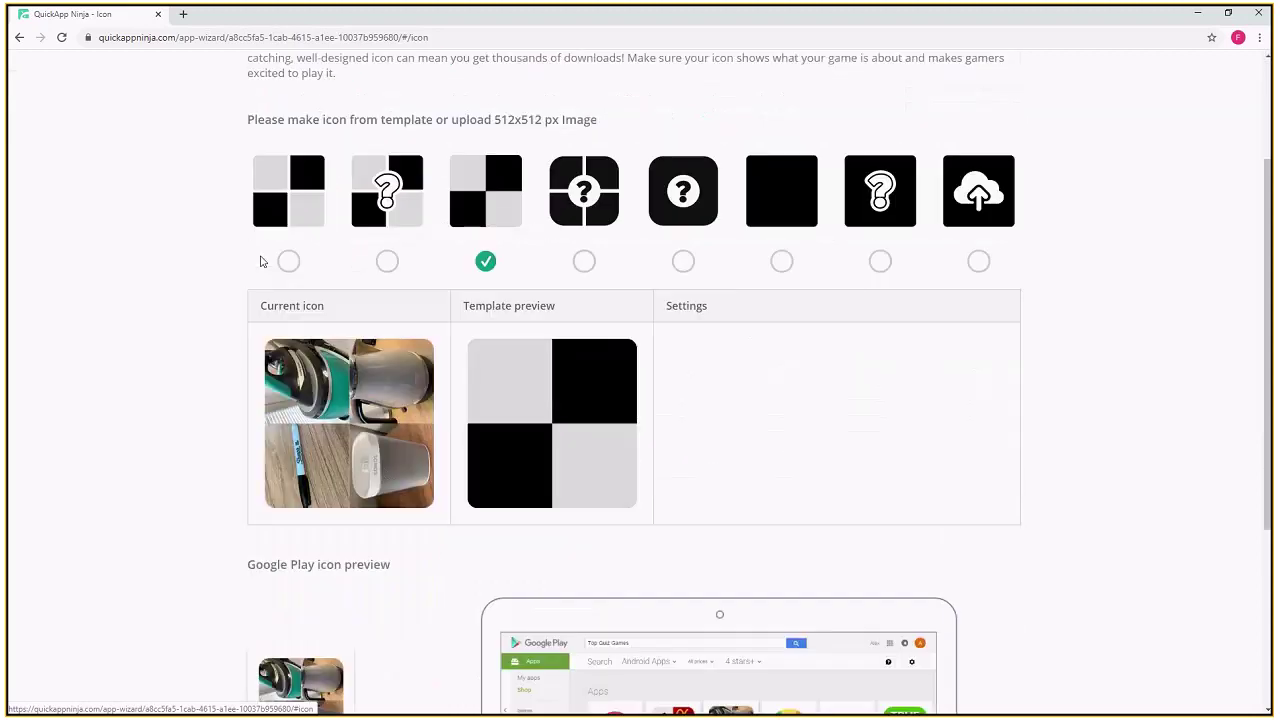
scroll(262, 261, down, 1)
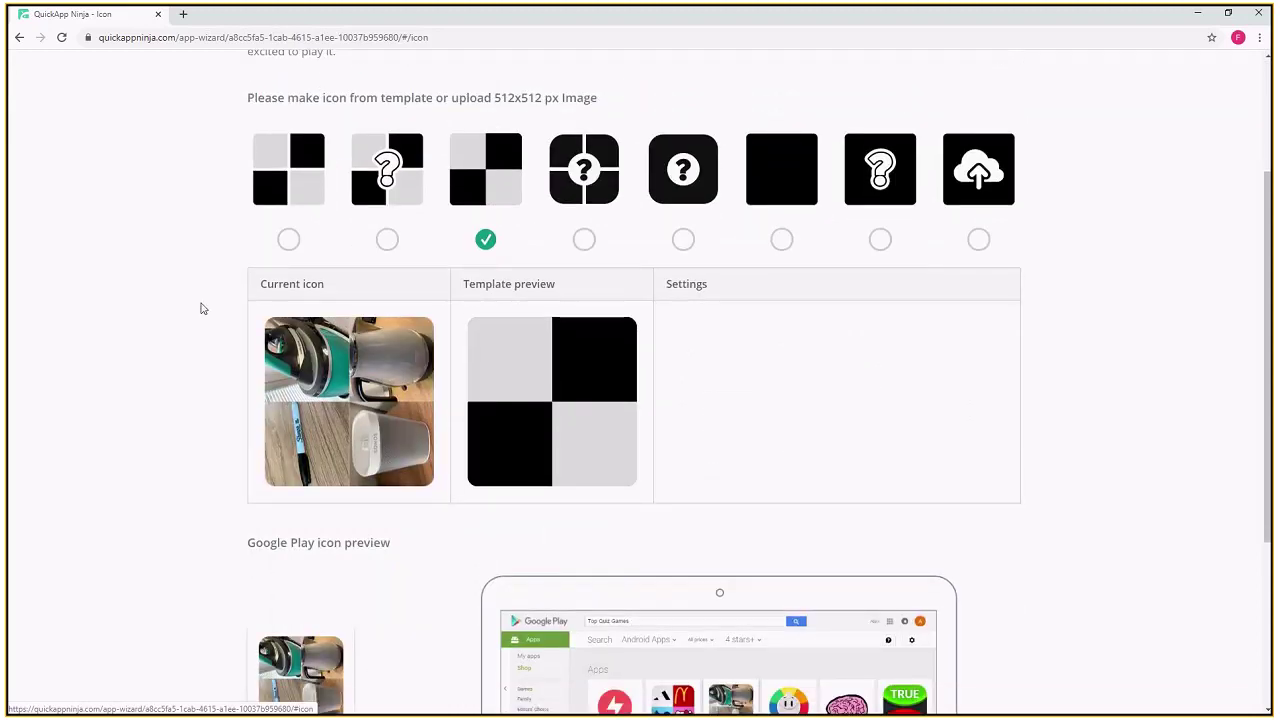
scroll(230, 295, down, 1)
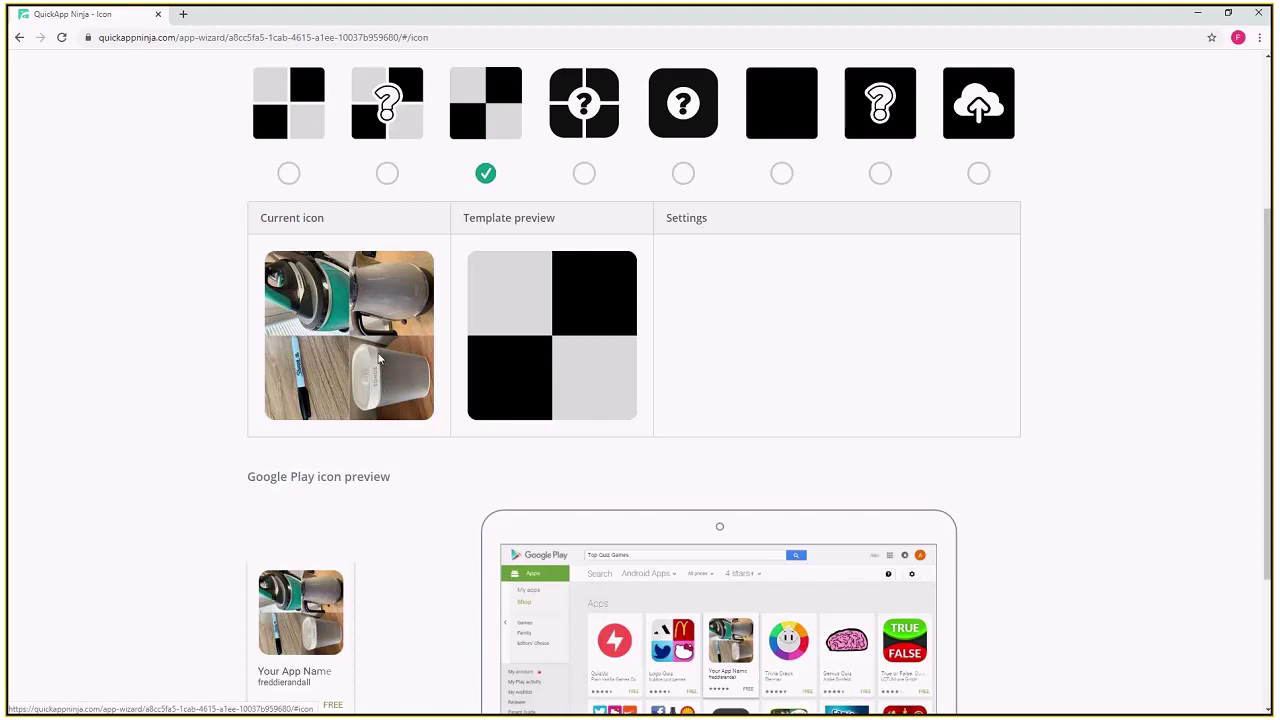
scroll(352, 485, down, 1)
scroll(360, 470, down, 1)
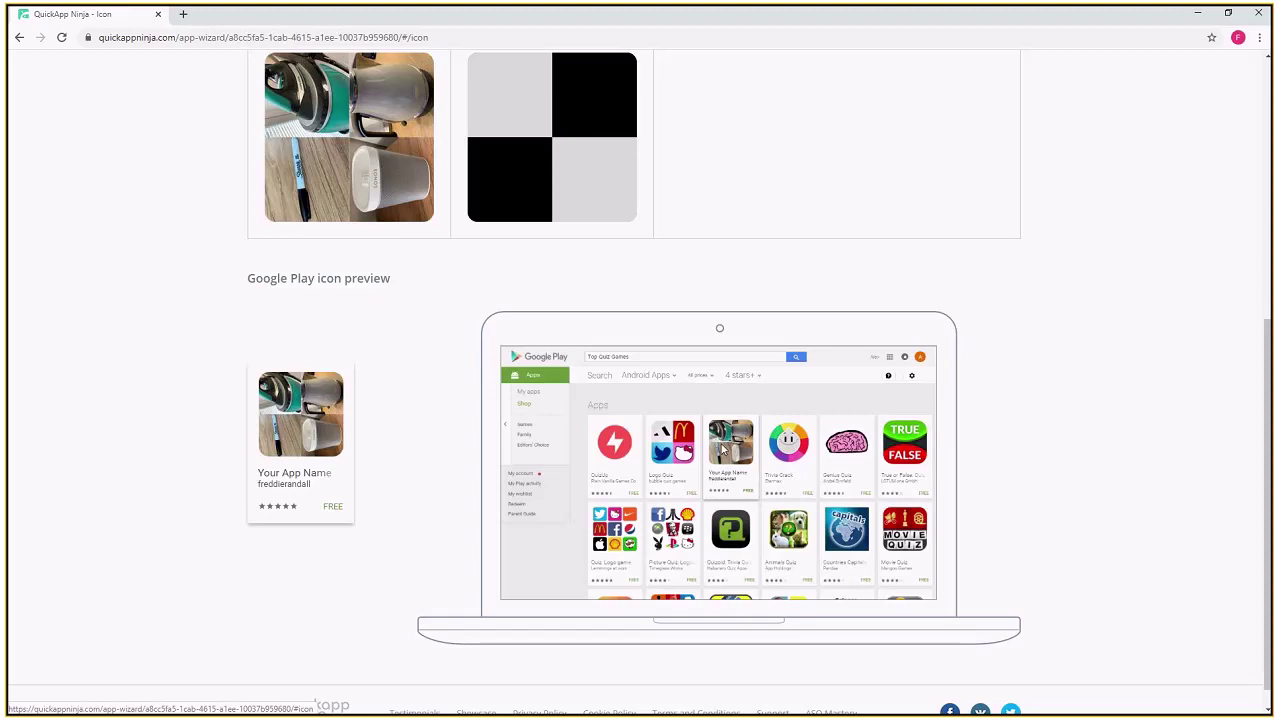
scroll(643, 463, up, 3)
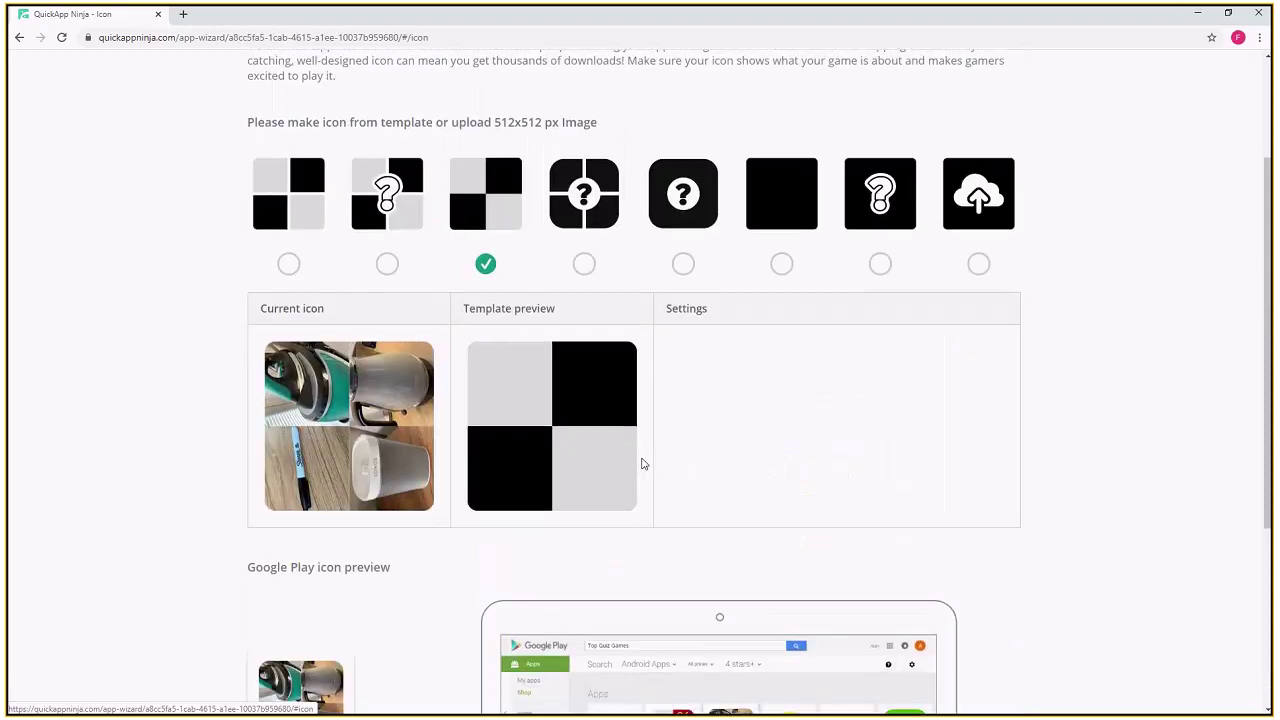
- Preview icon templates and load book.jpg from Desktop/Game Images into the top-left square
scroll(670, 390, down, 1)
click(683, 240)
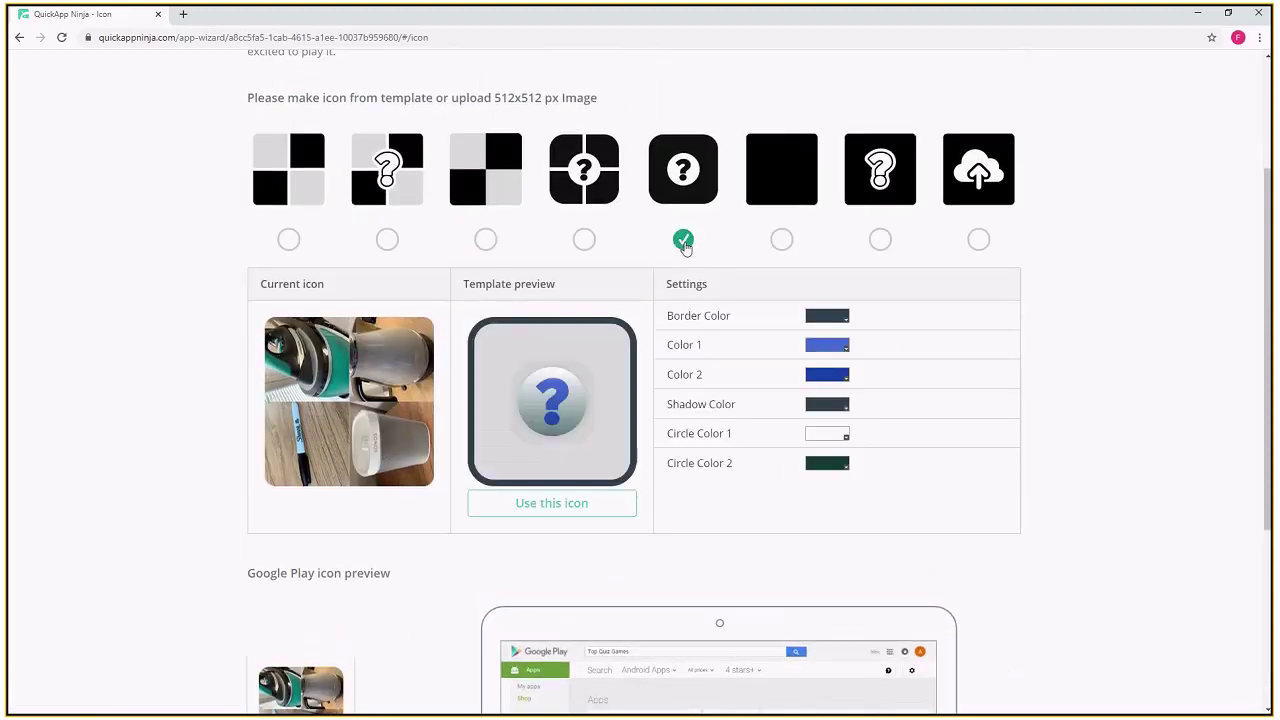
click(387, 239)
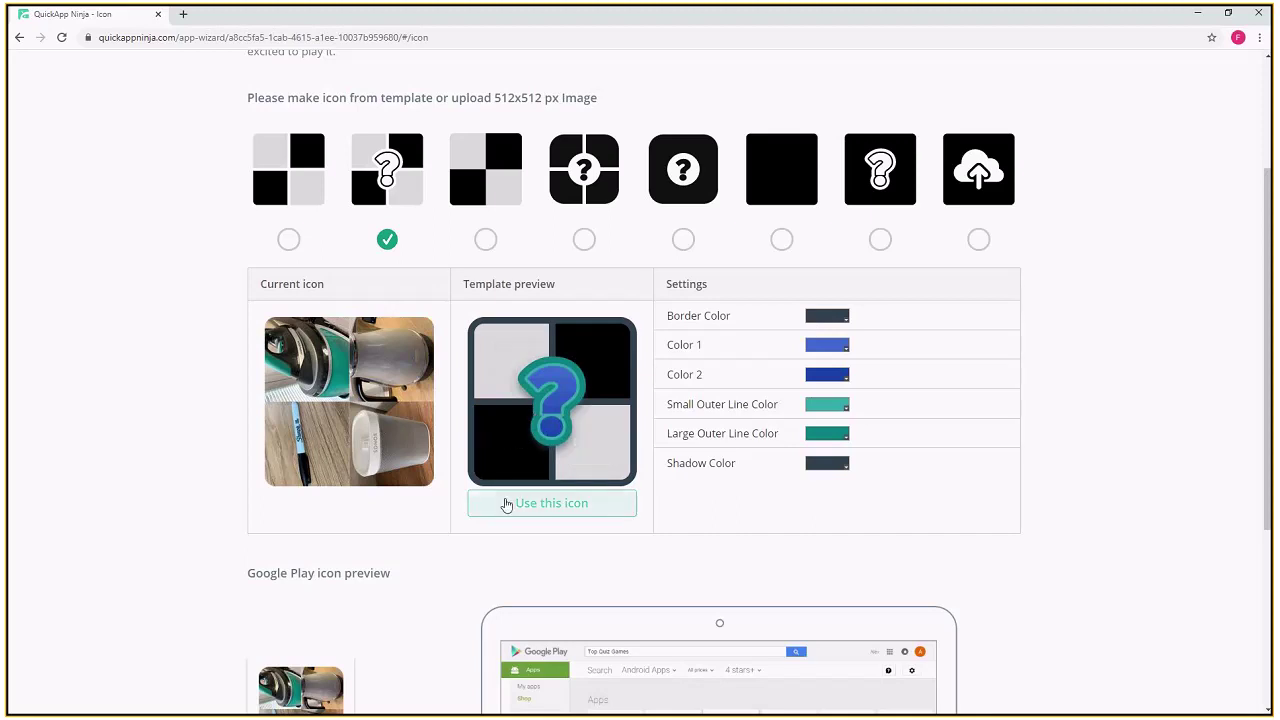
click(506, 366)
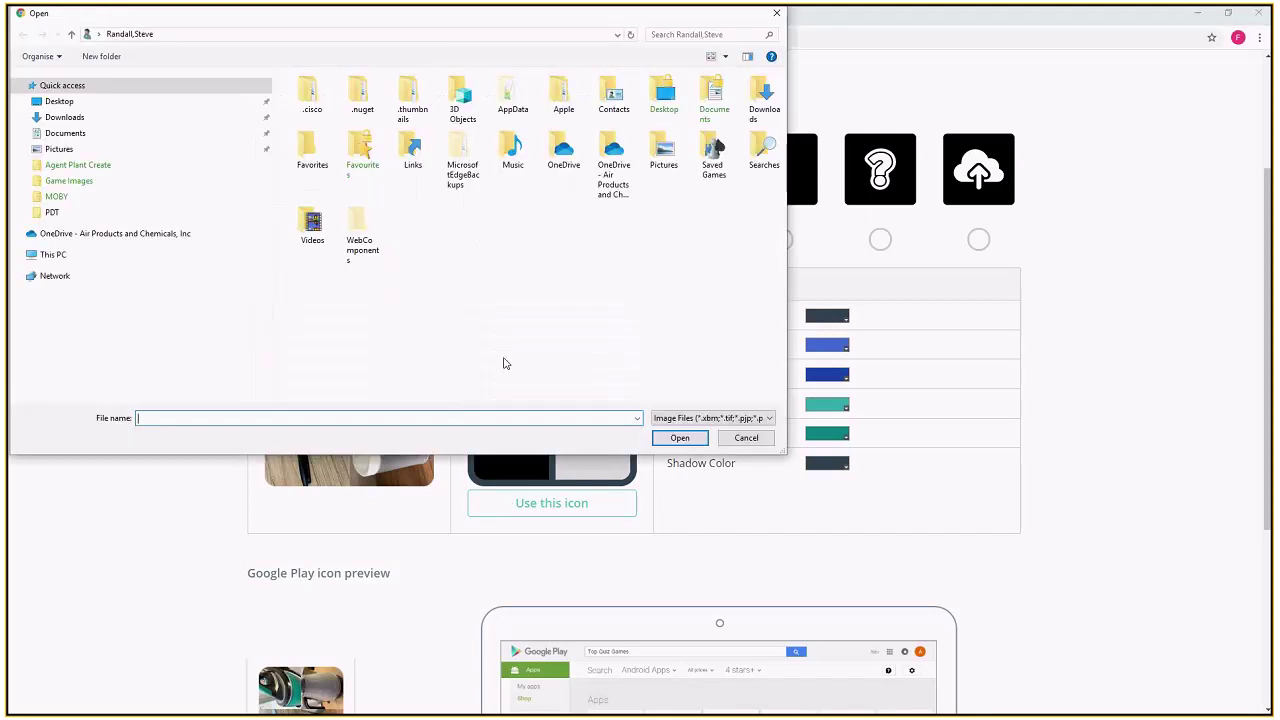
click(90, 102)
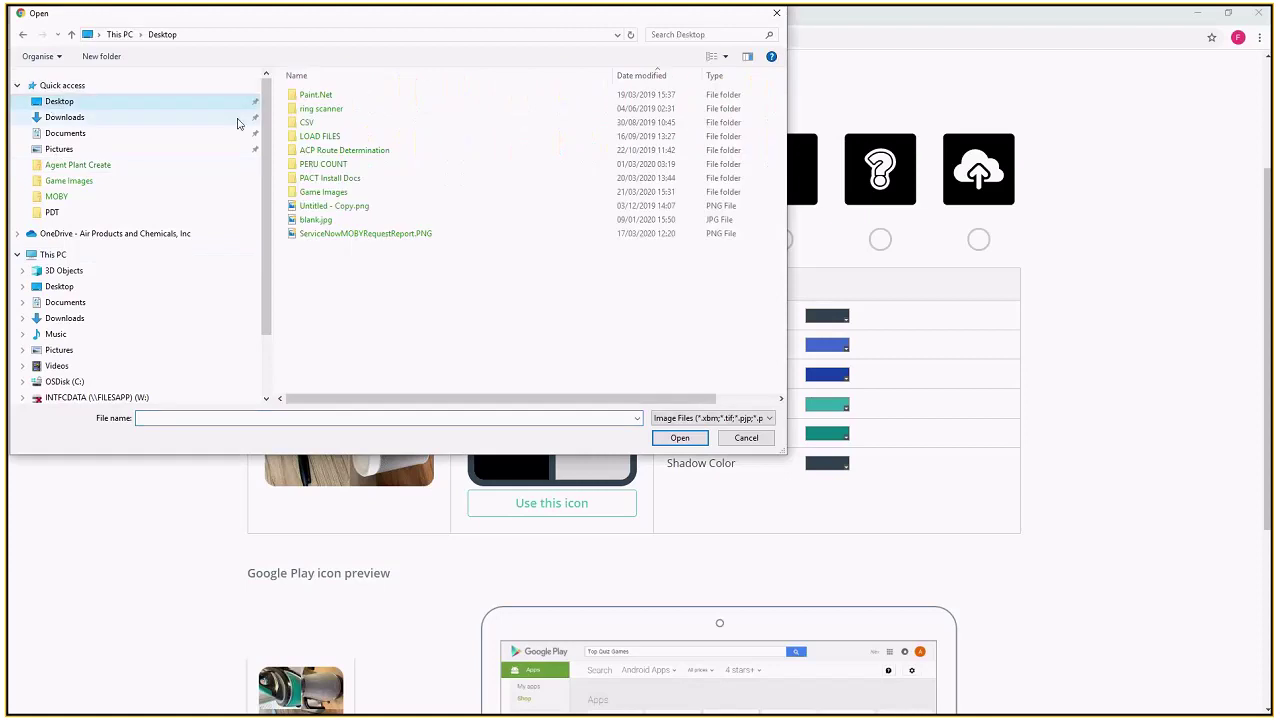
double_click(322, 192)
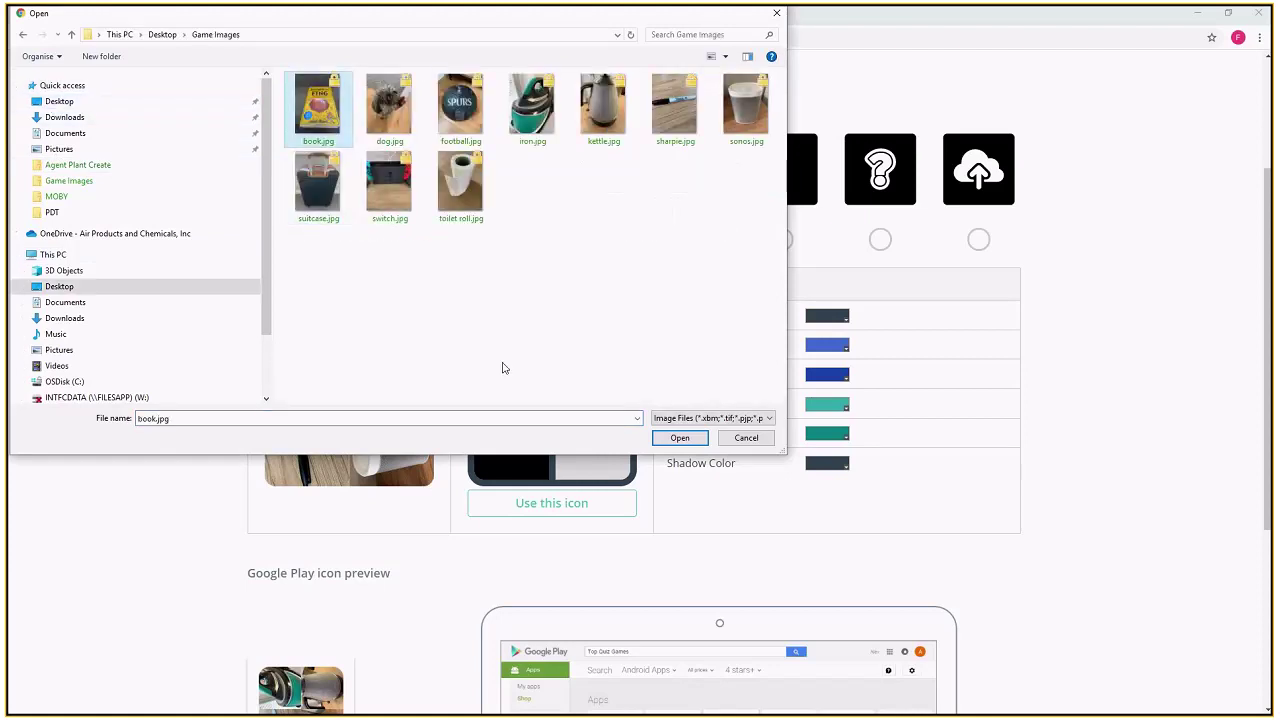
key(Return)
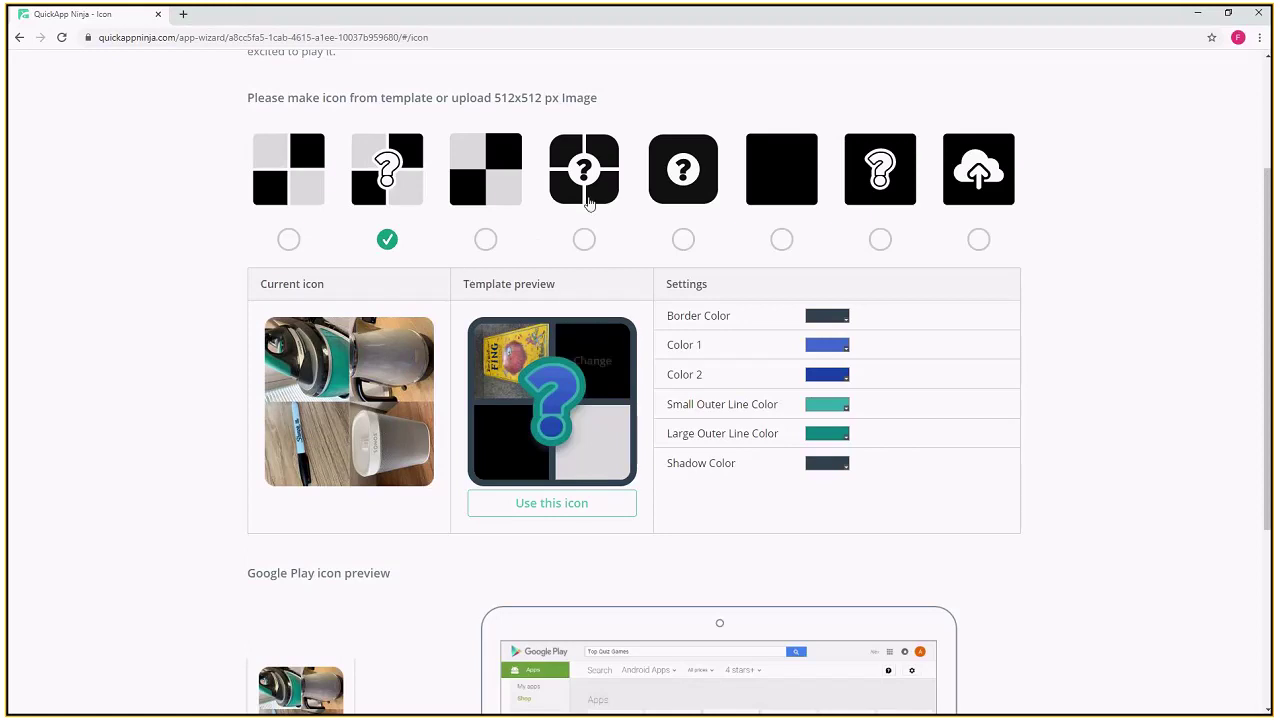
- Discard the icon changes and settle on the plain checker icon template
click(583, 242)
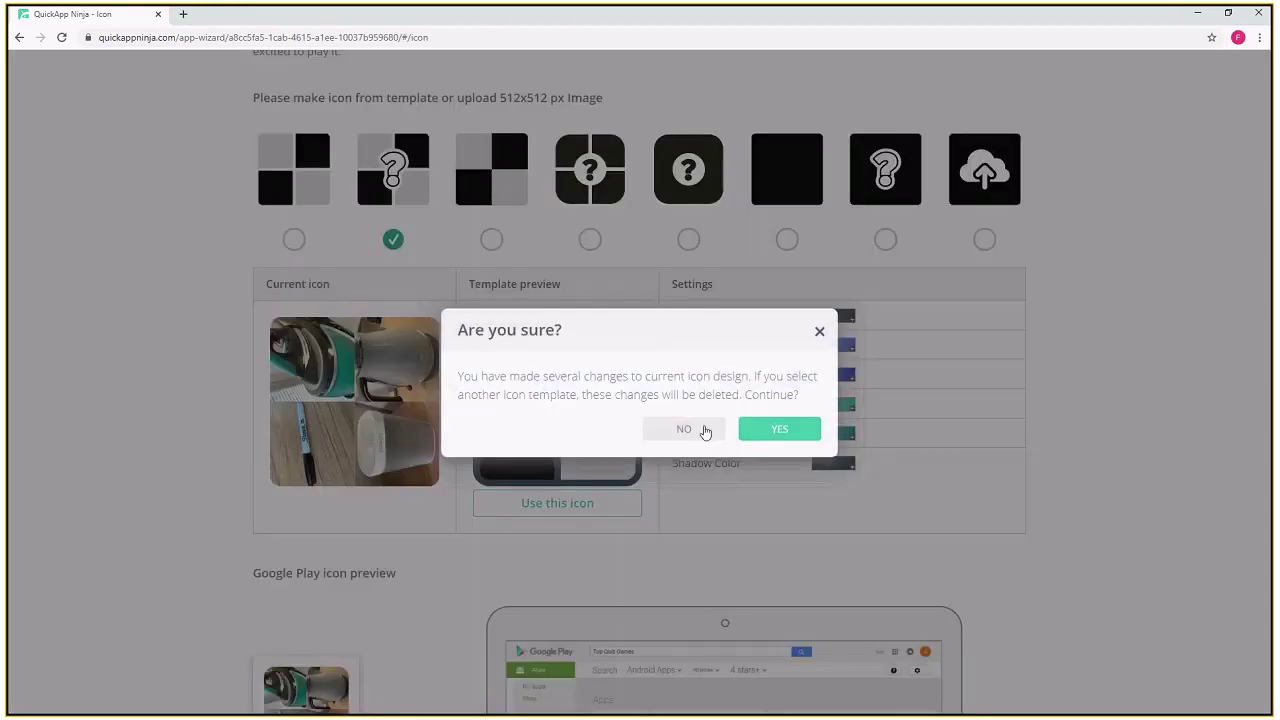
click(768, 431)
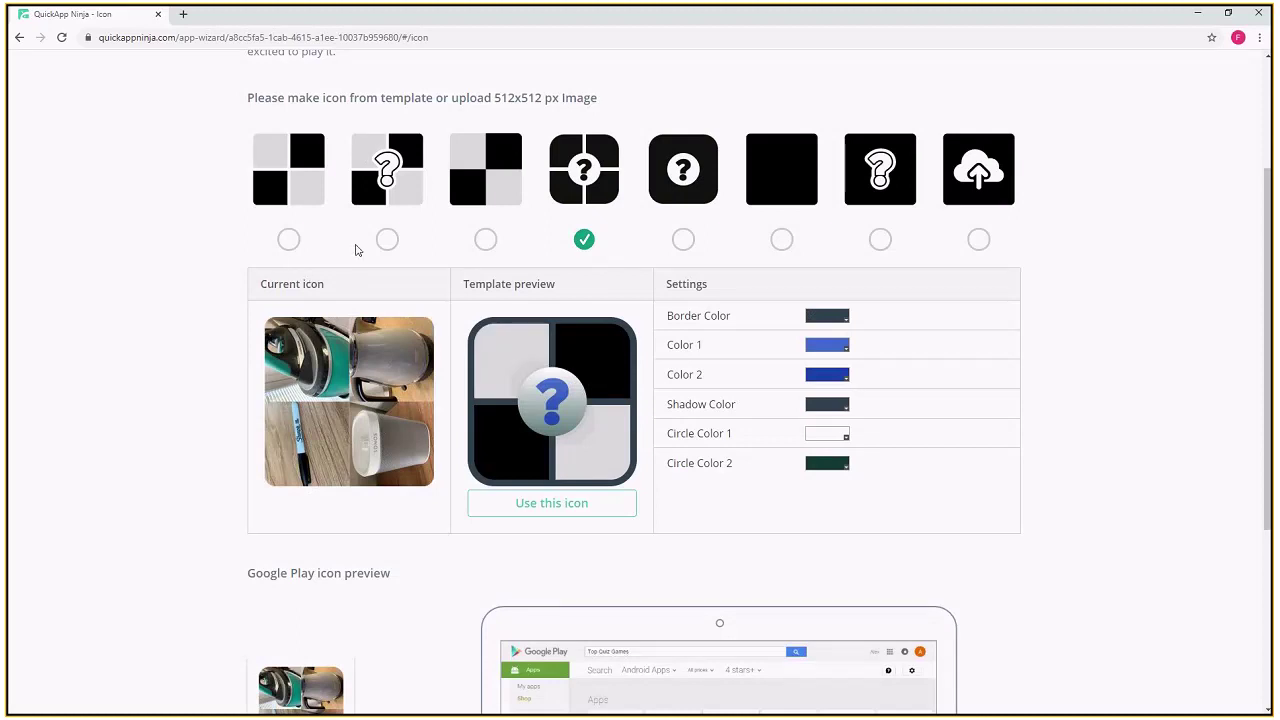
click(486, 241)
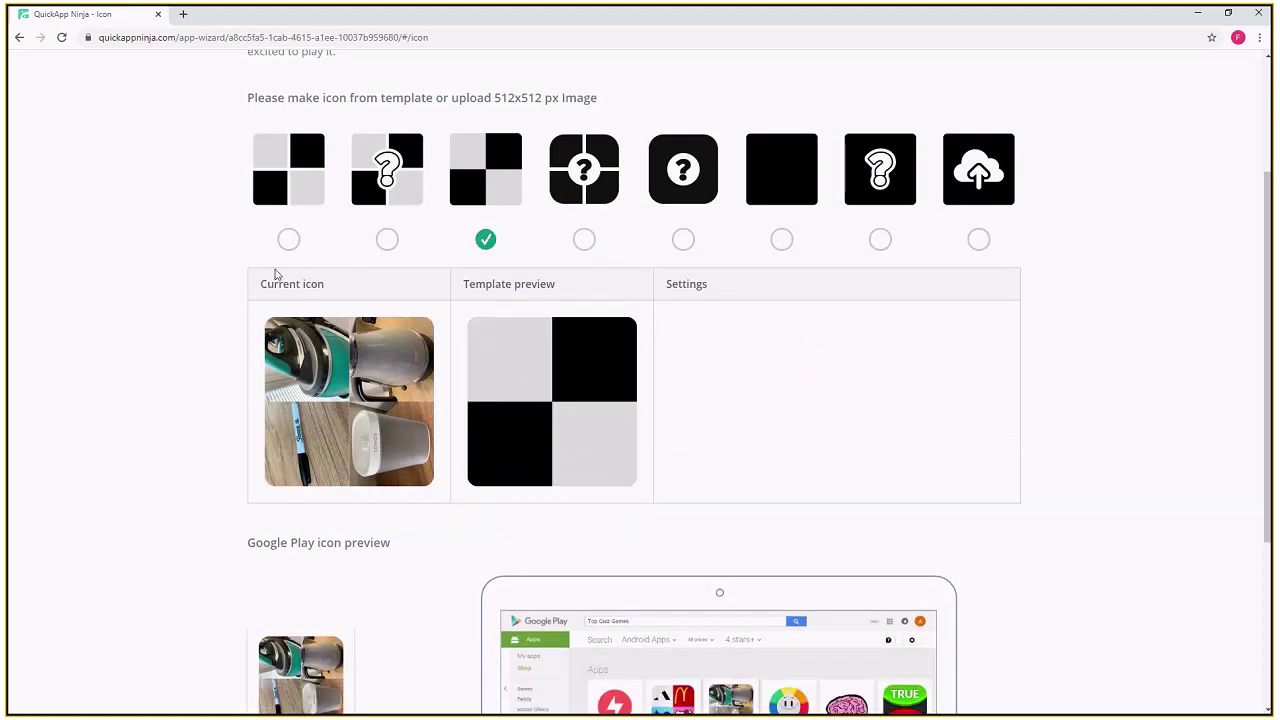
scroll(349, 421, down, 2)
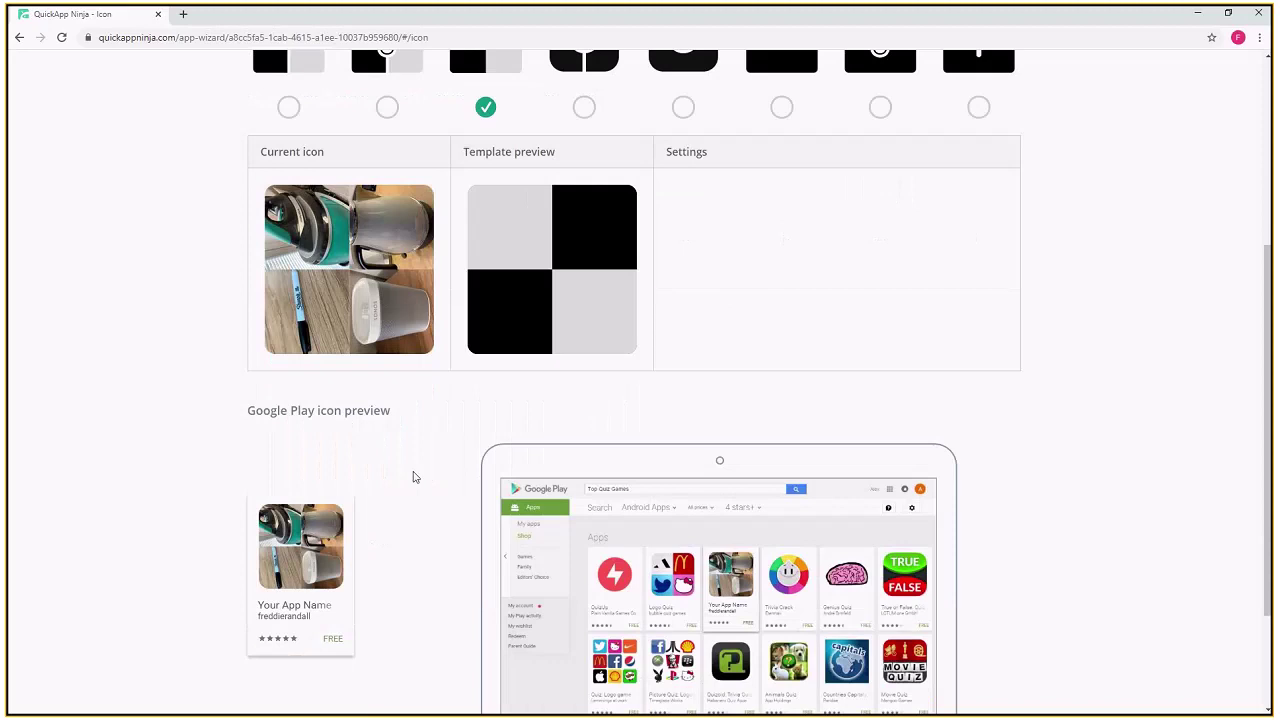
scroll(414, 477, up, 3)
scroll(486, 449, down, 5)
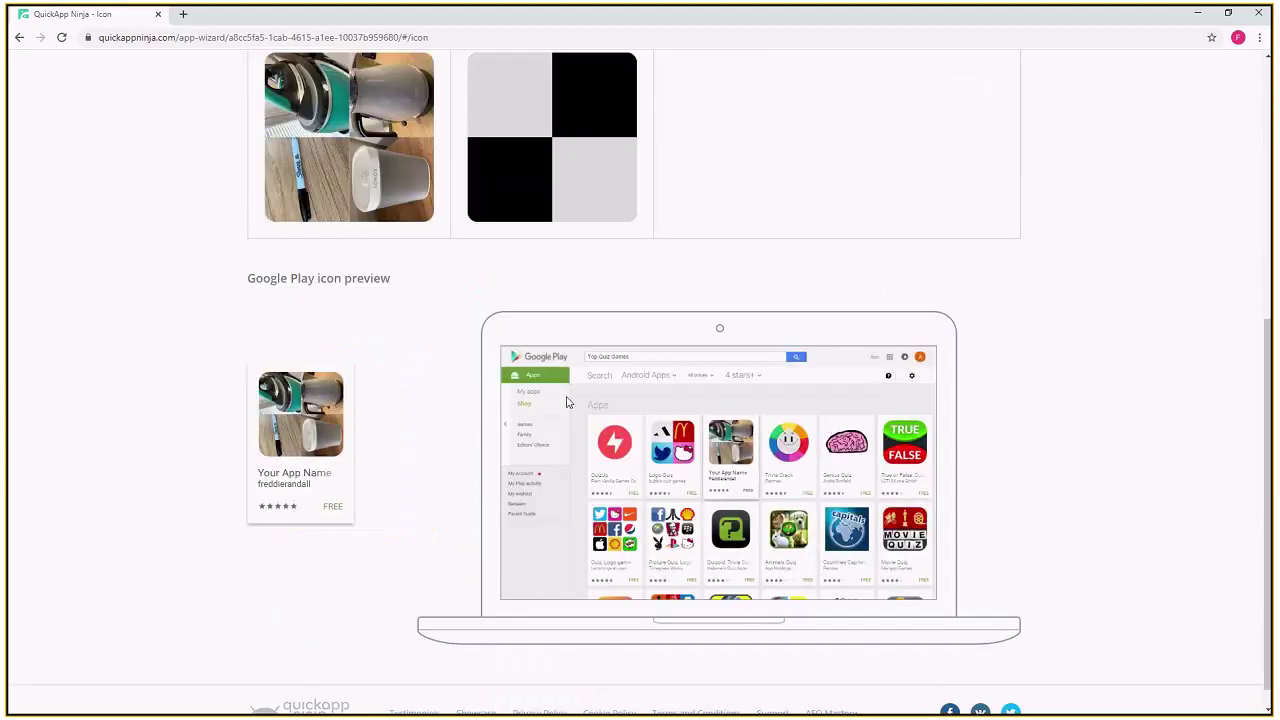
scroll(661, 453, up, 5)
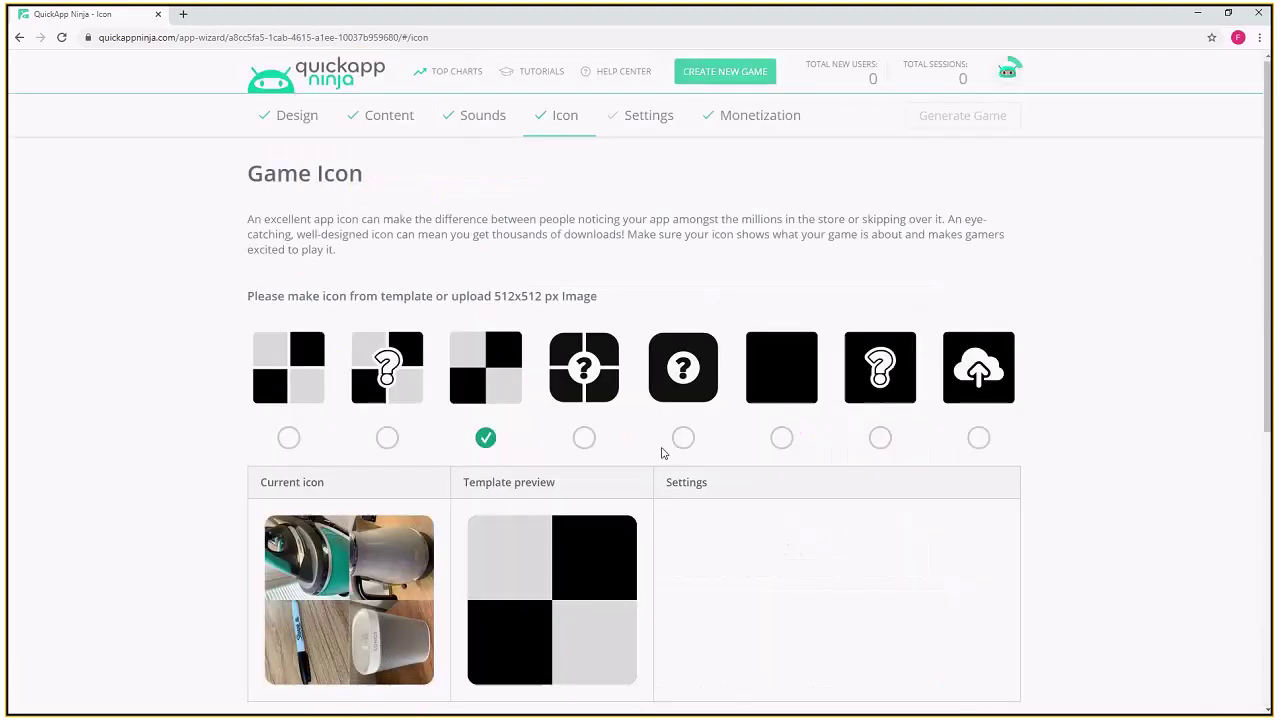
click(641, 124)
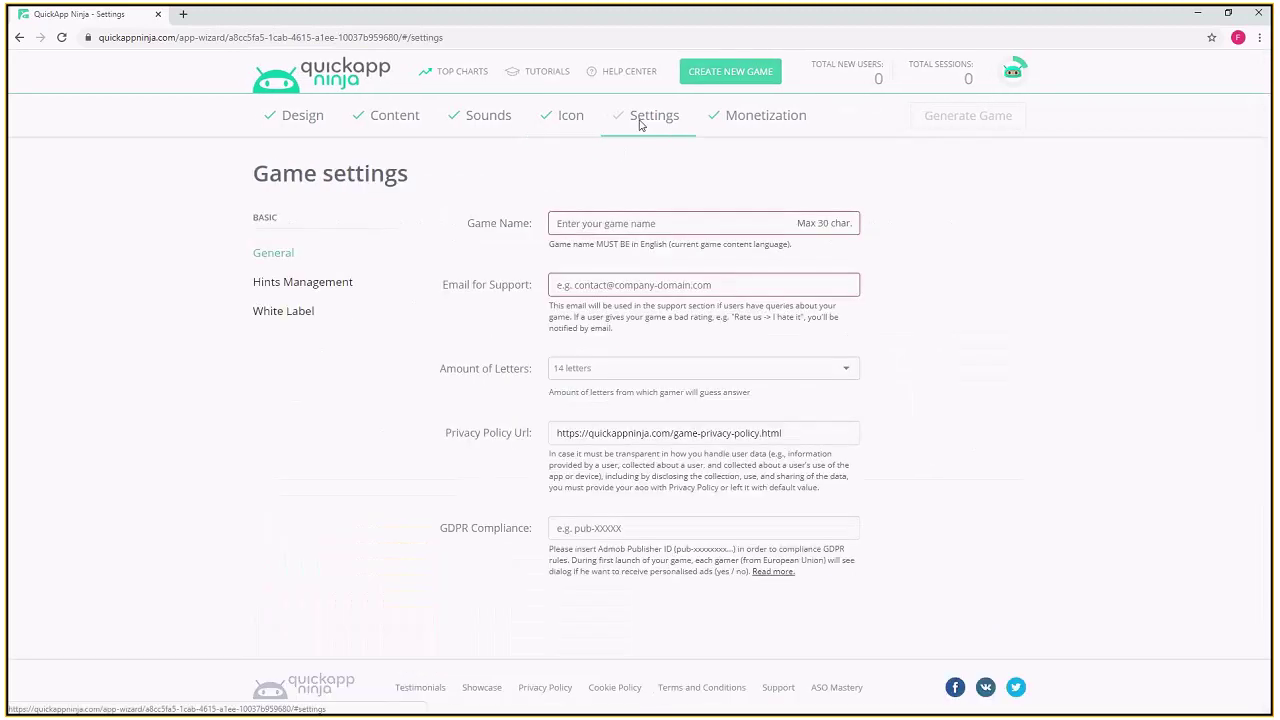
- Name the game 'C19 Isolation Quiz' and enter the support e-mail address
click(630, 229)
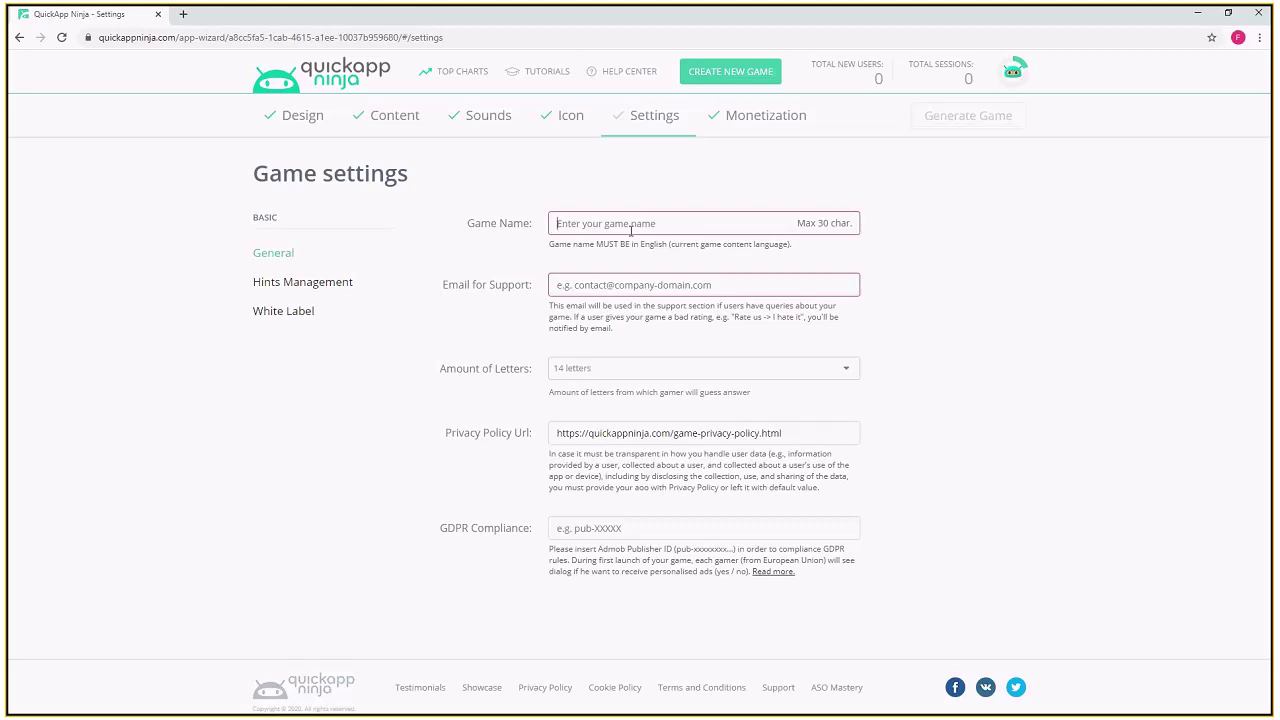
click(631, 231)
text(C19 Isolation Quiz)
click(643, 288)
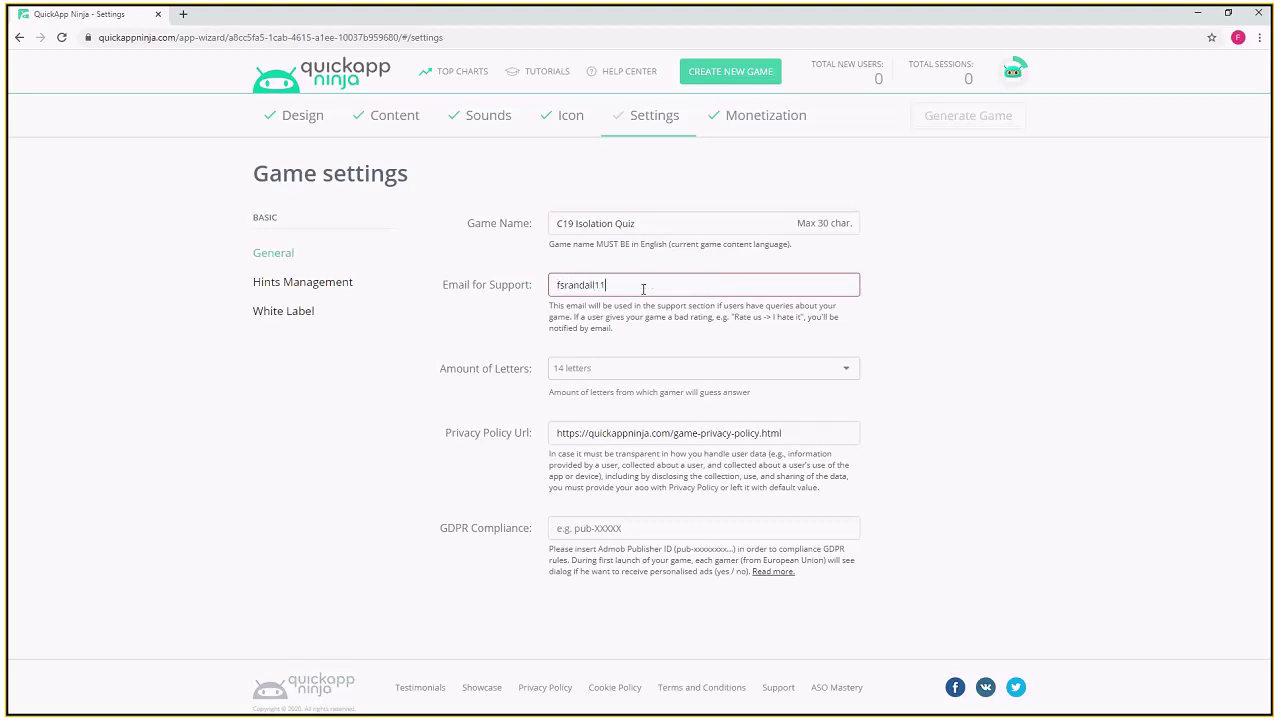
click(489, 377)
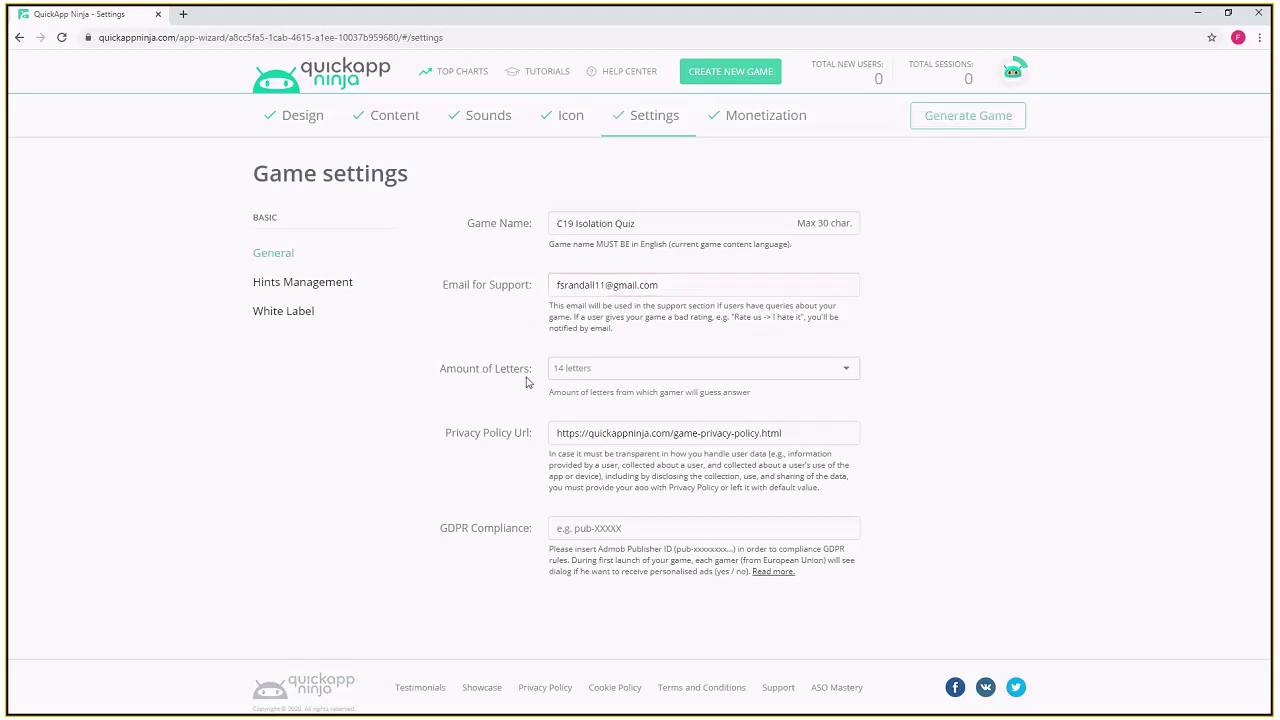
- Set Amount of Letters to 18 and review the privacy policy URL and GDPR note
click(603, 370)
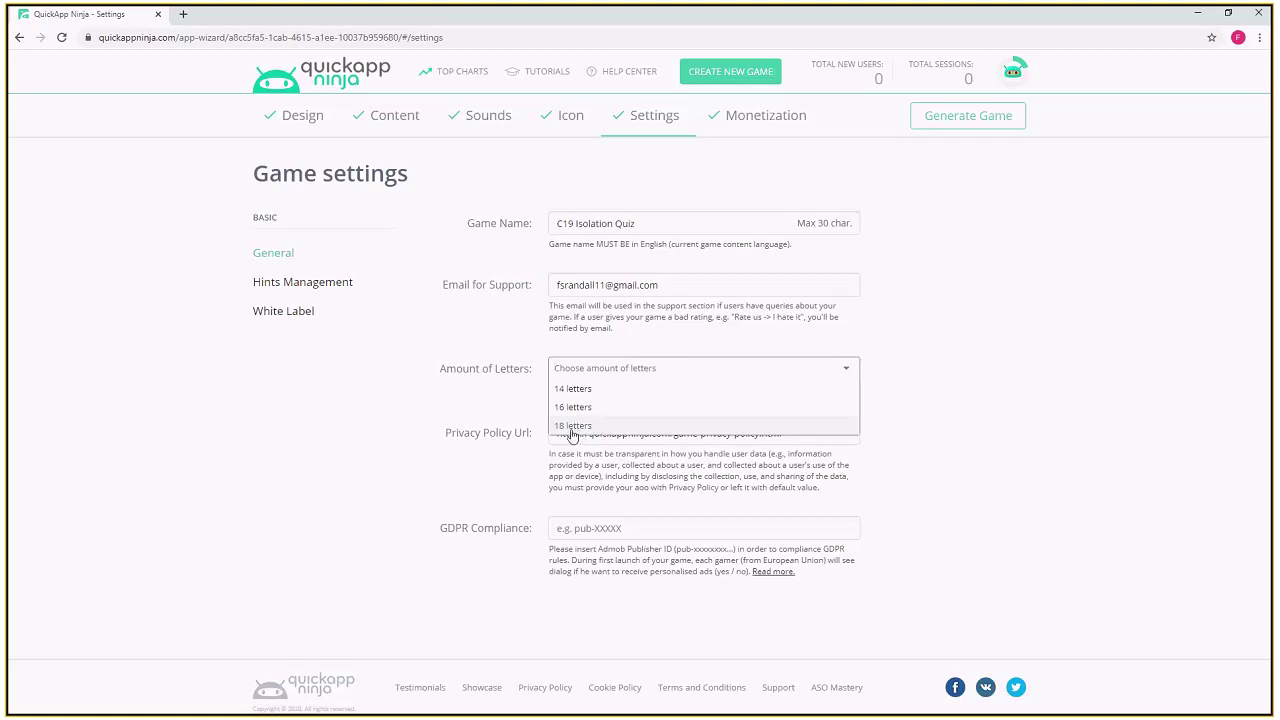
click(573, 426)
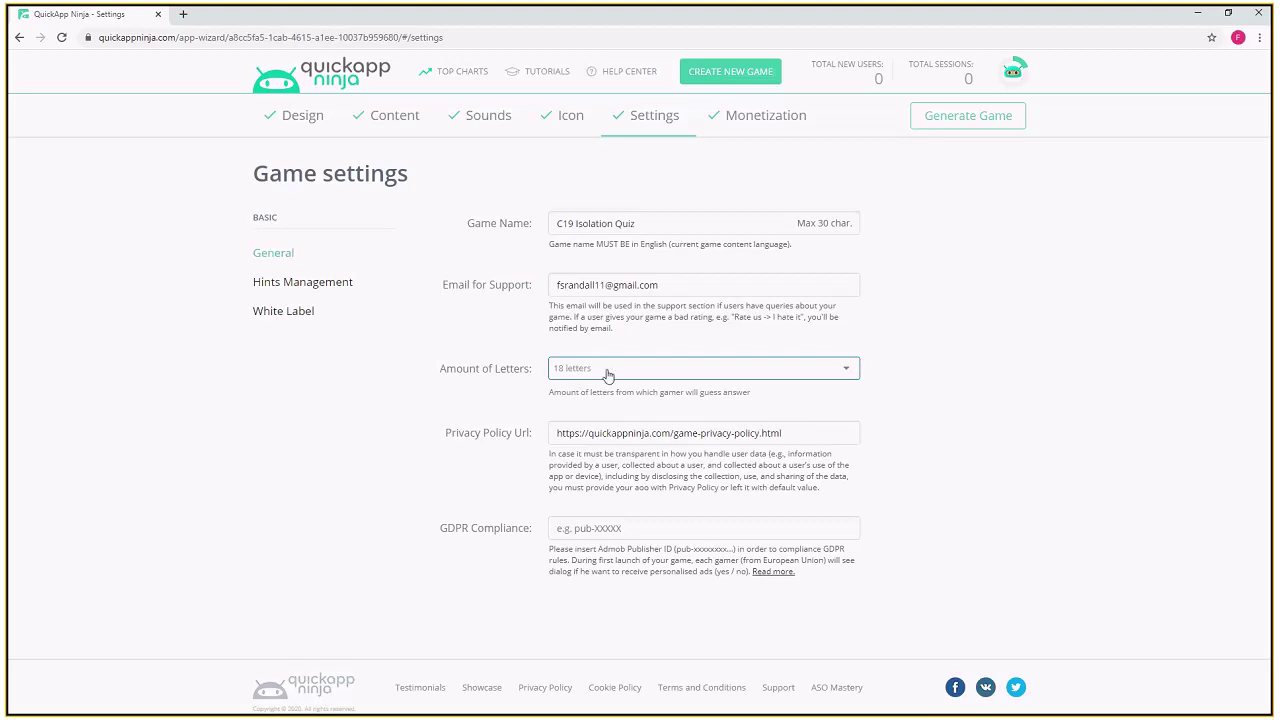
click(762, 369)
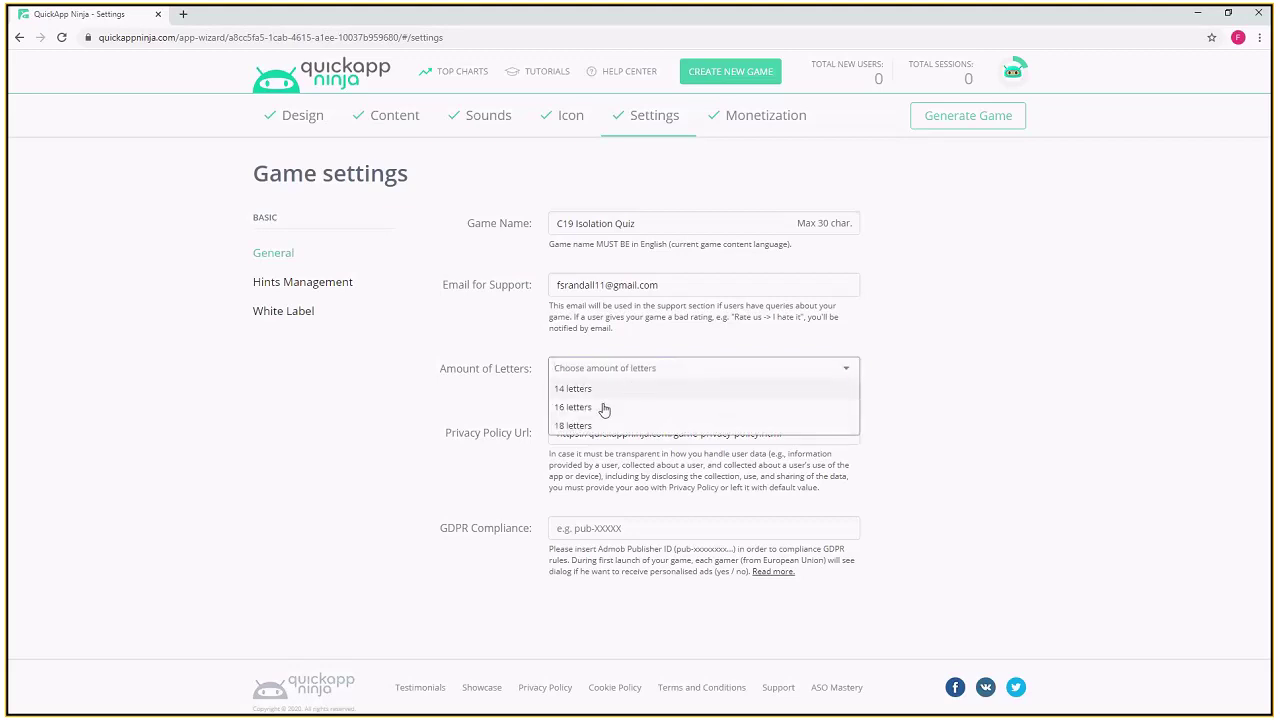
click(566, 426)
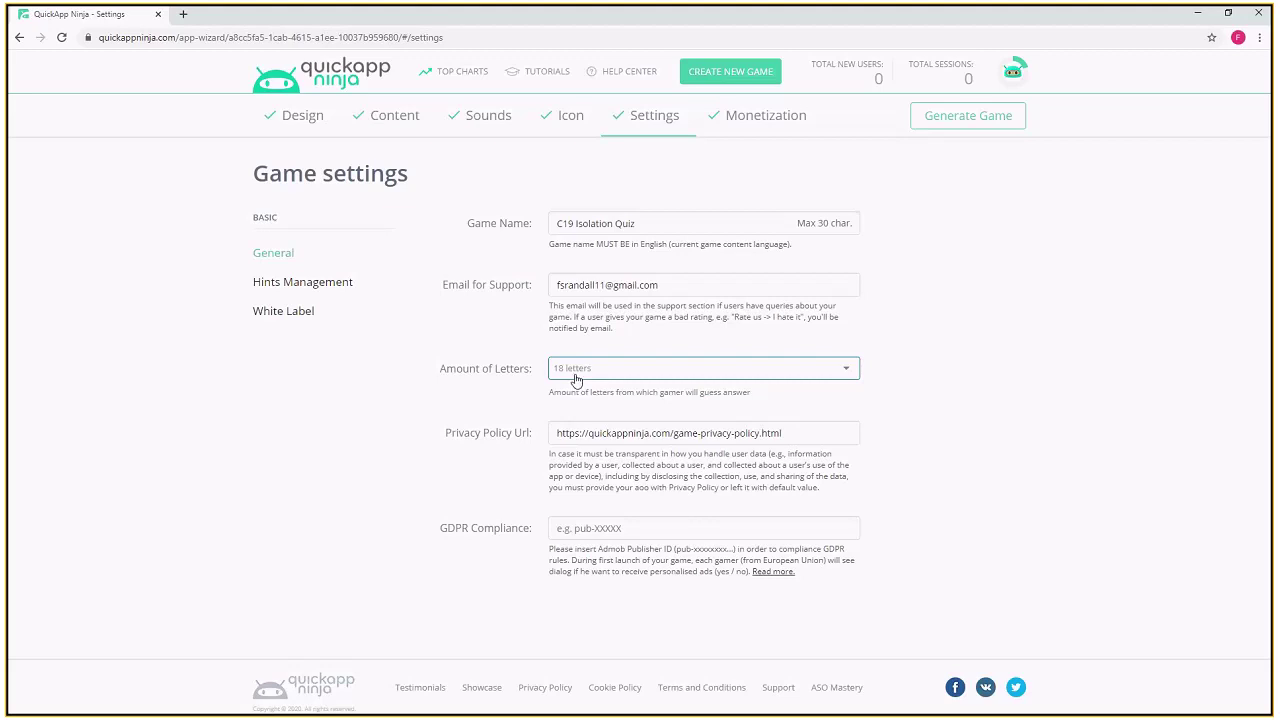
drag(784, 432, 447, 437)
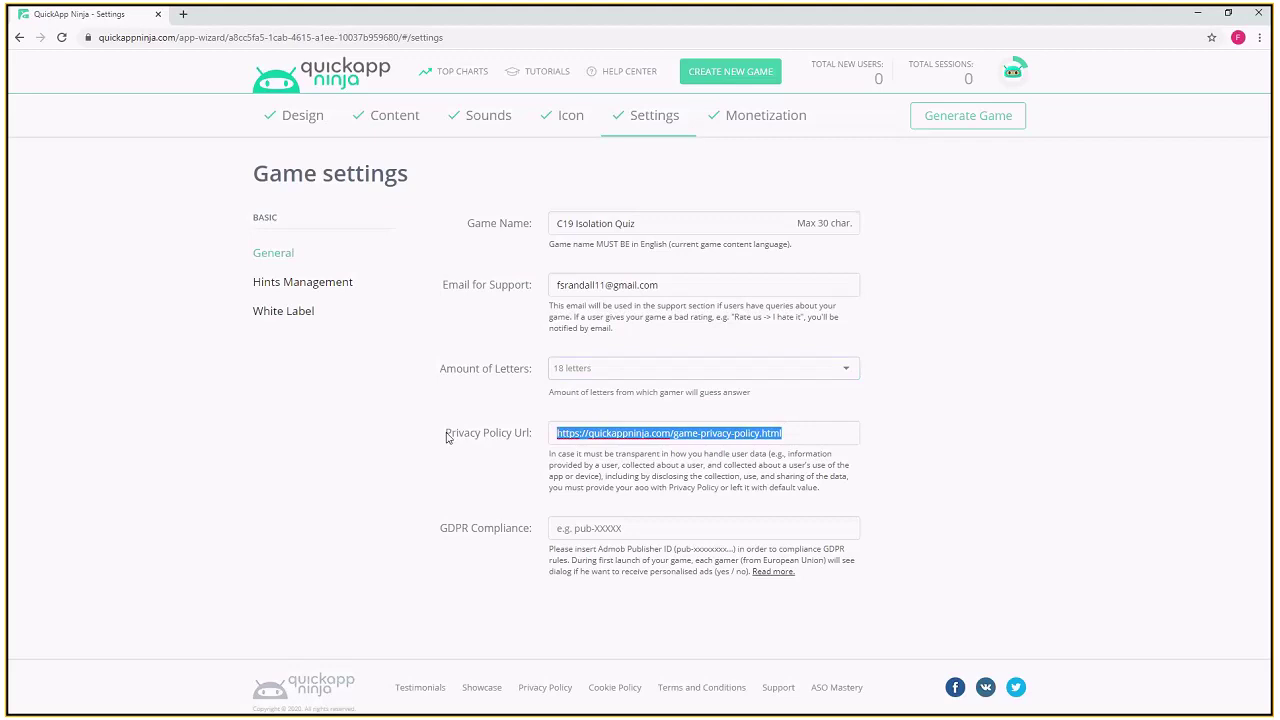
click(996, 464)
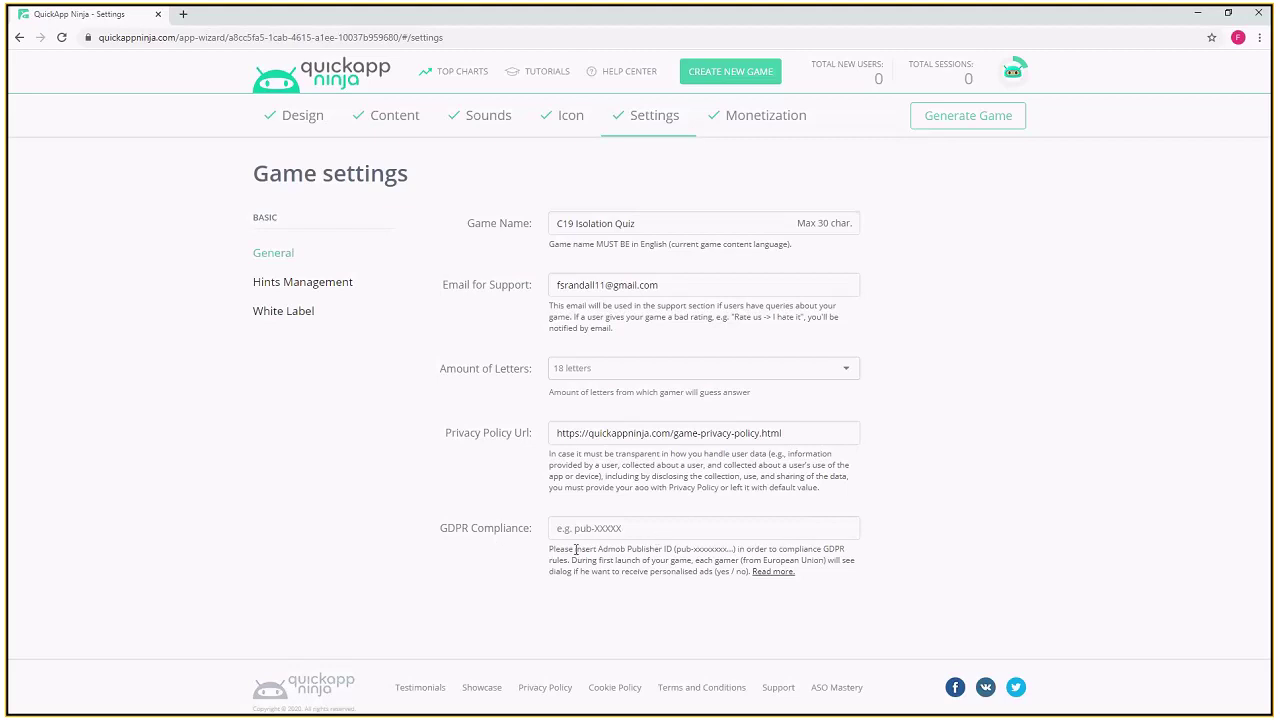
drag(598, 549, 625, 555)
- Review Hints Management costs: 25 starting coins, Remove letters 15, Solve the question 30
click(318, 292)
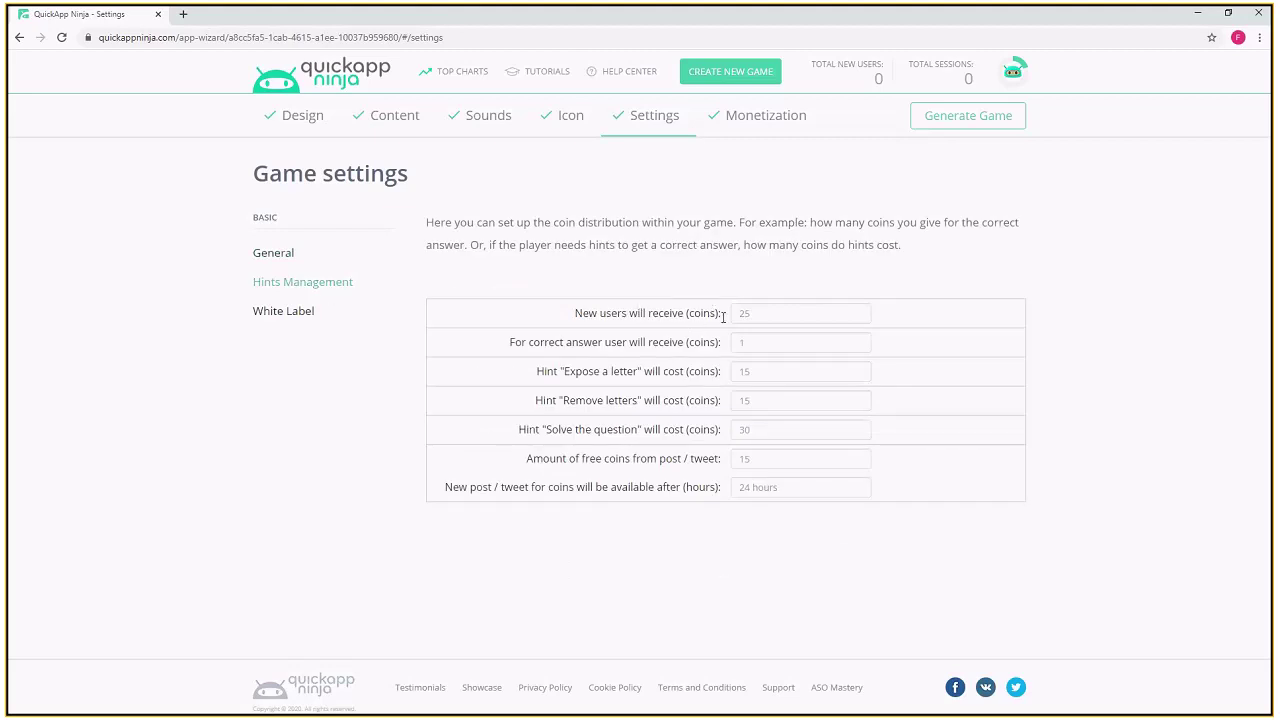
click(724, 317)
key(Tab)
key(Tab)
drag(566, 372, 638, 376)
double_click(756, 402)
drag(565, 401, 638, 405)
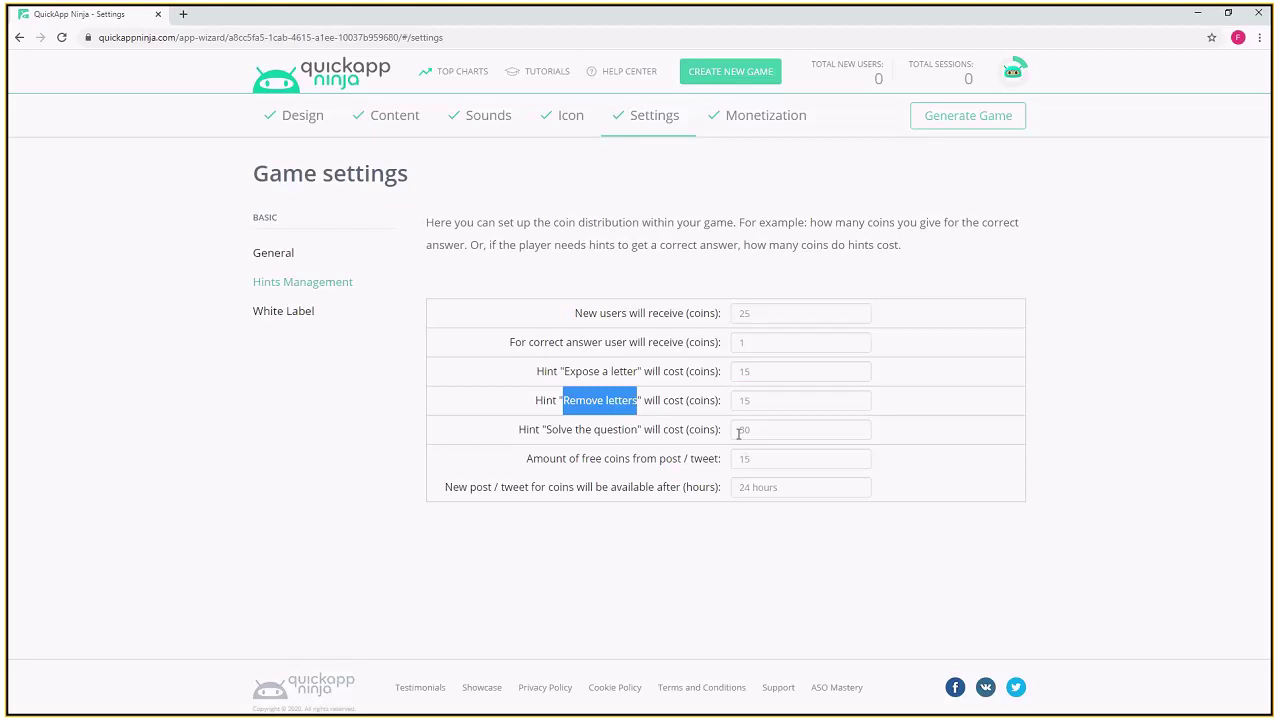
drag(761, 430, 736, 429)
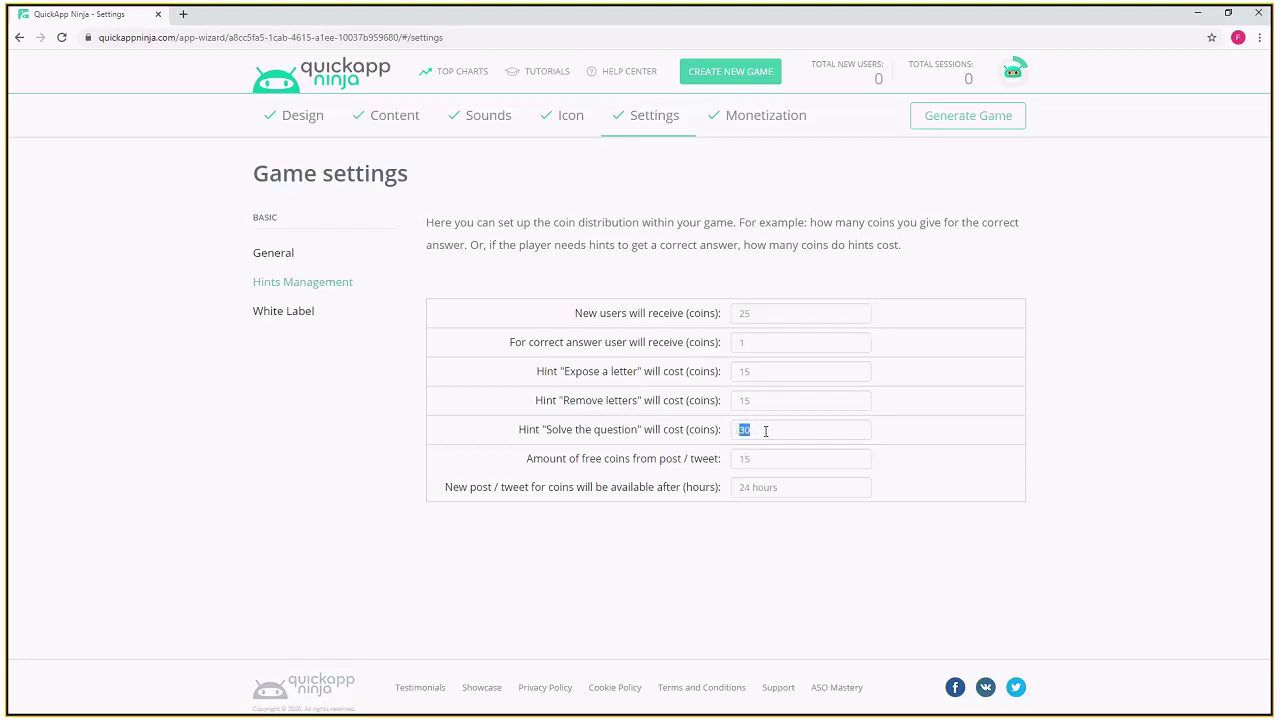
click(765, 430)
- Leave free coins from post at 15 with a 24-hour wait, then view White Label options
drag(759, 460, 712, 458)
drag(597, 458, 736, 467)
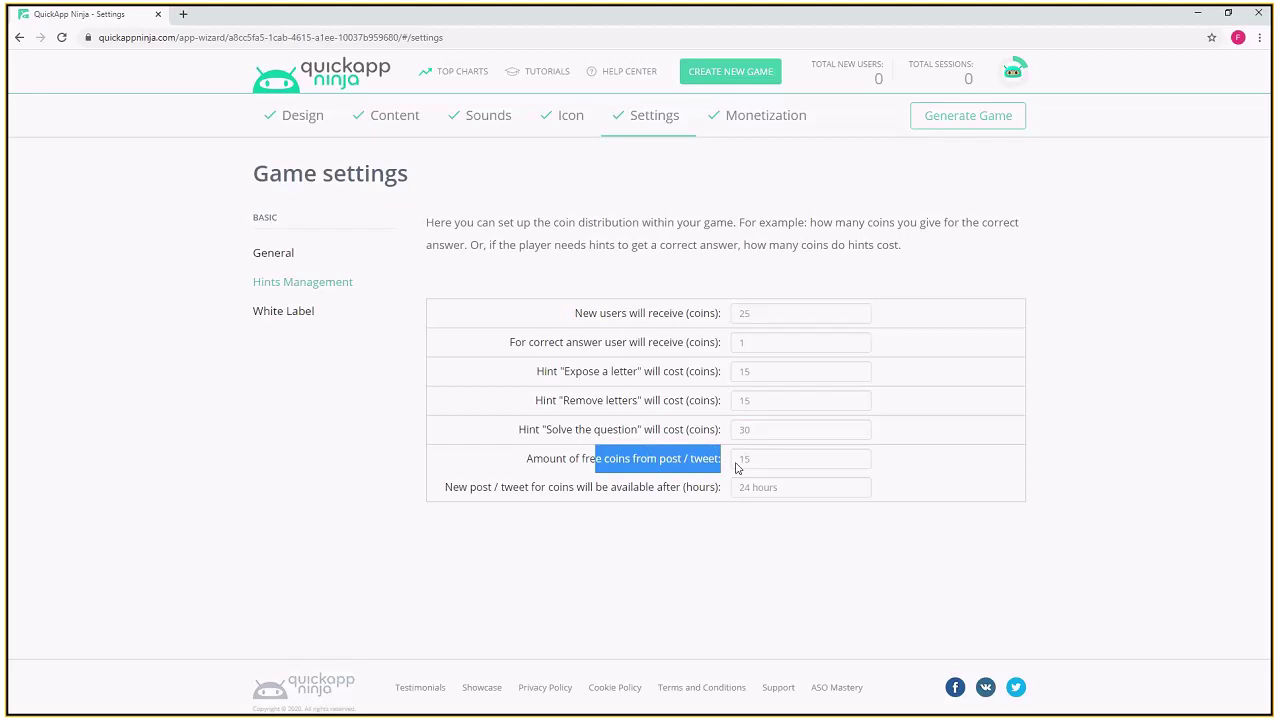
double_click(734, 460)
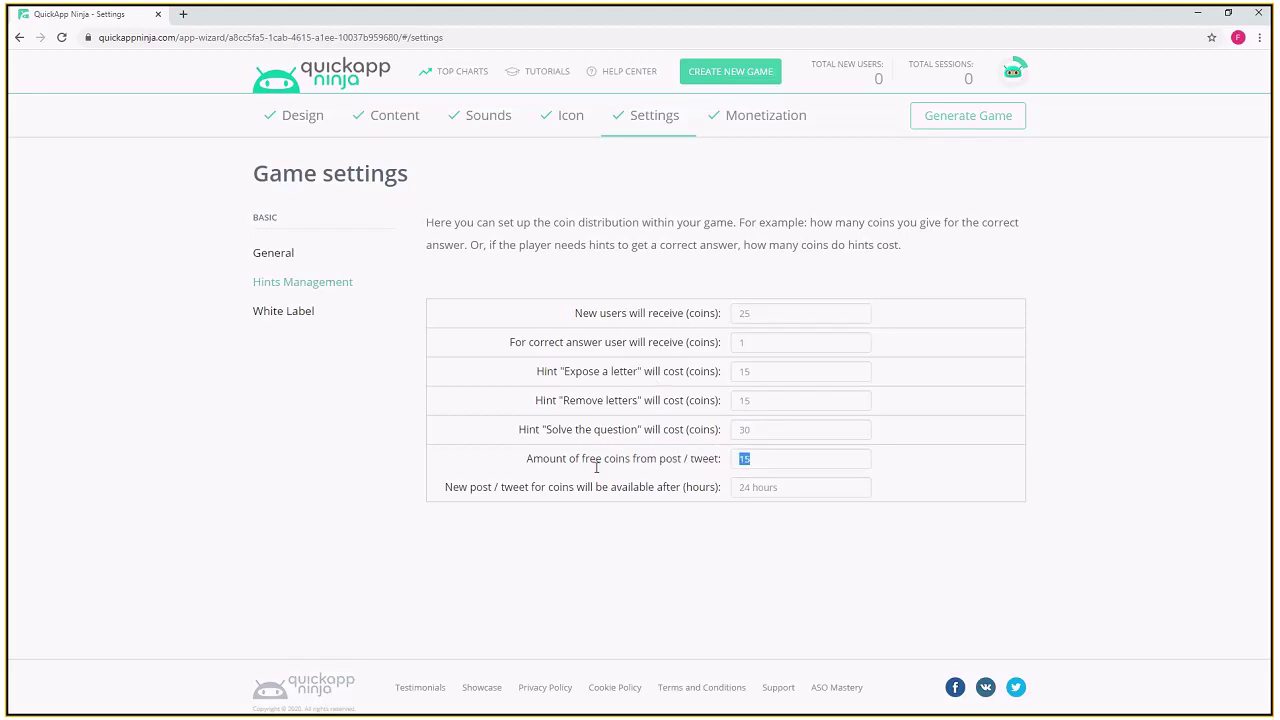
double_click(781, 488)
click(688, 487)
drag(447, 487, 720, 487)
click(711, 291)
click(288, 314)
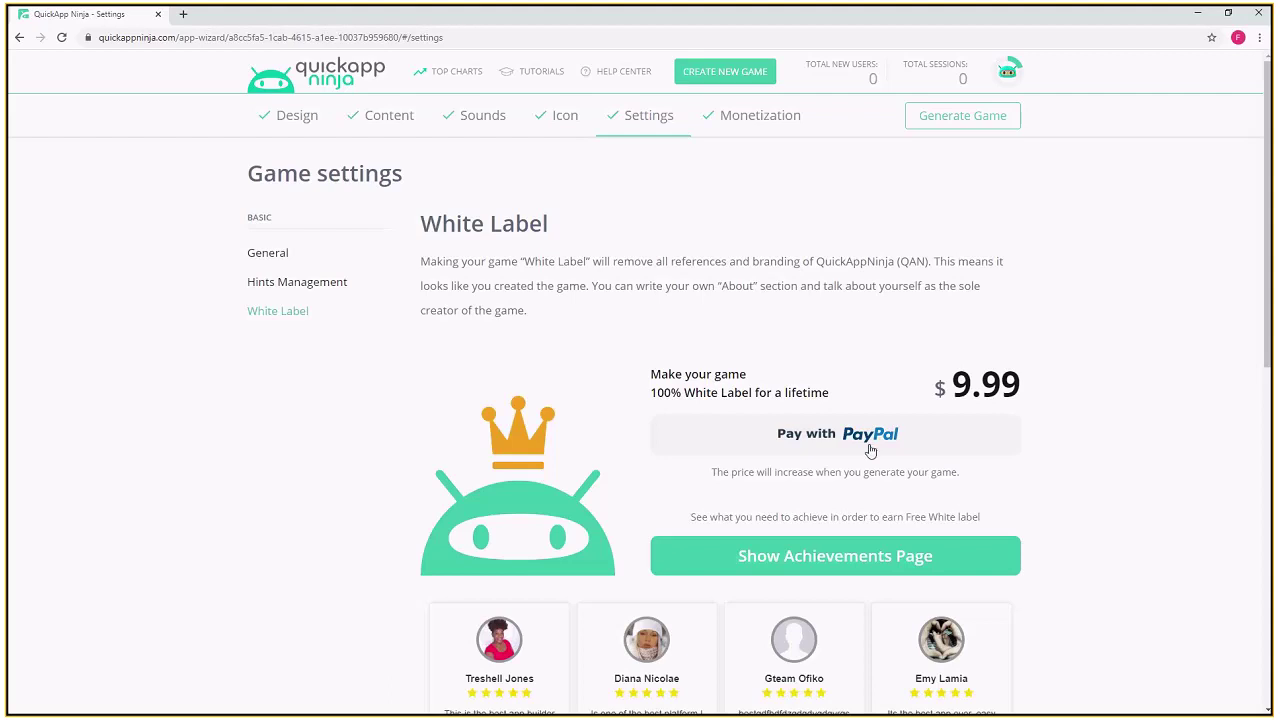
- Review the $9.99 White Label offer, then go to Monetization's Choose Ad Network page
drag(1021, 386, 951, 386)
scroll(660, 343, down, 2)
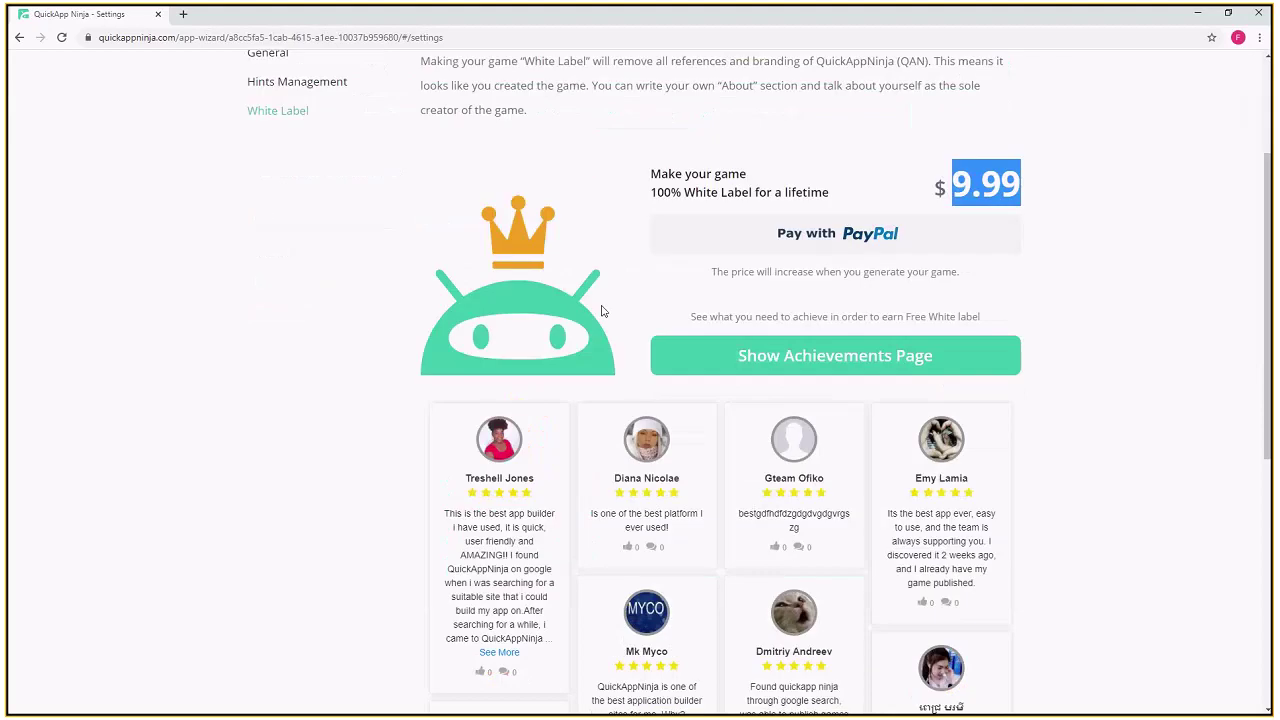
scroll(601, 311, down, 1)
scroll(601, 311, up, 3)
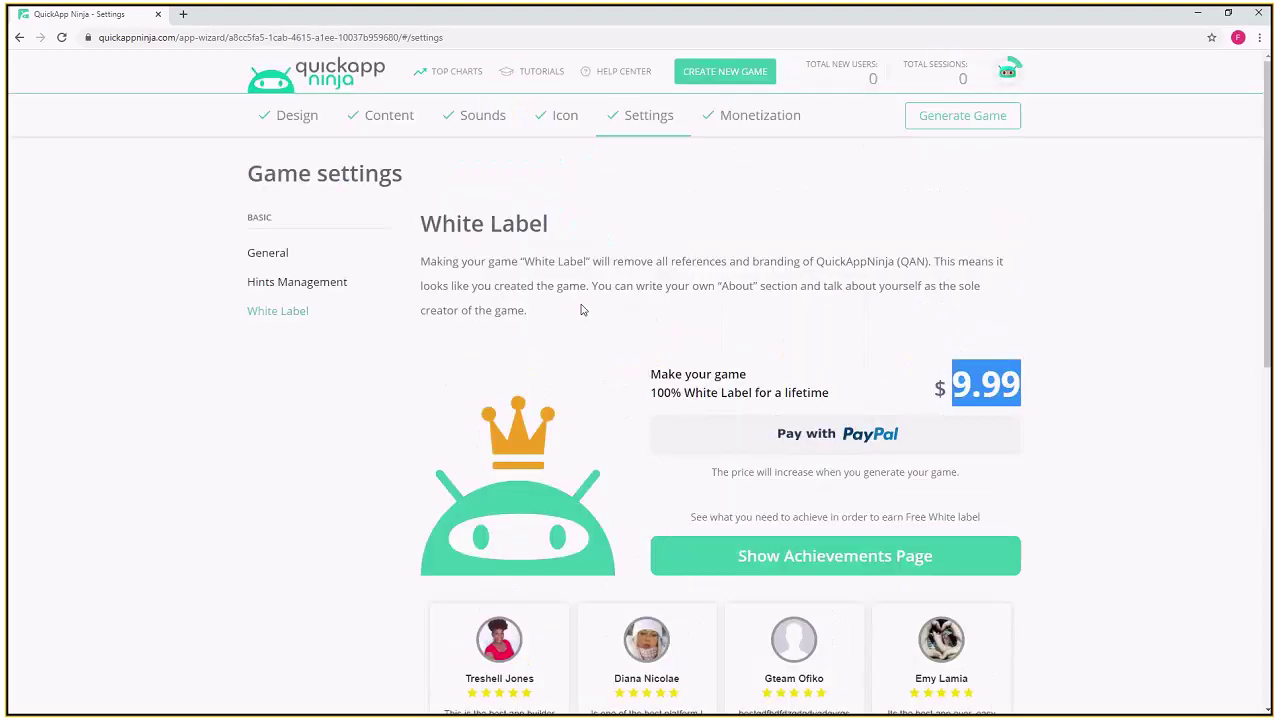
click(764, 122)
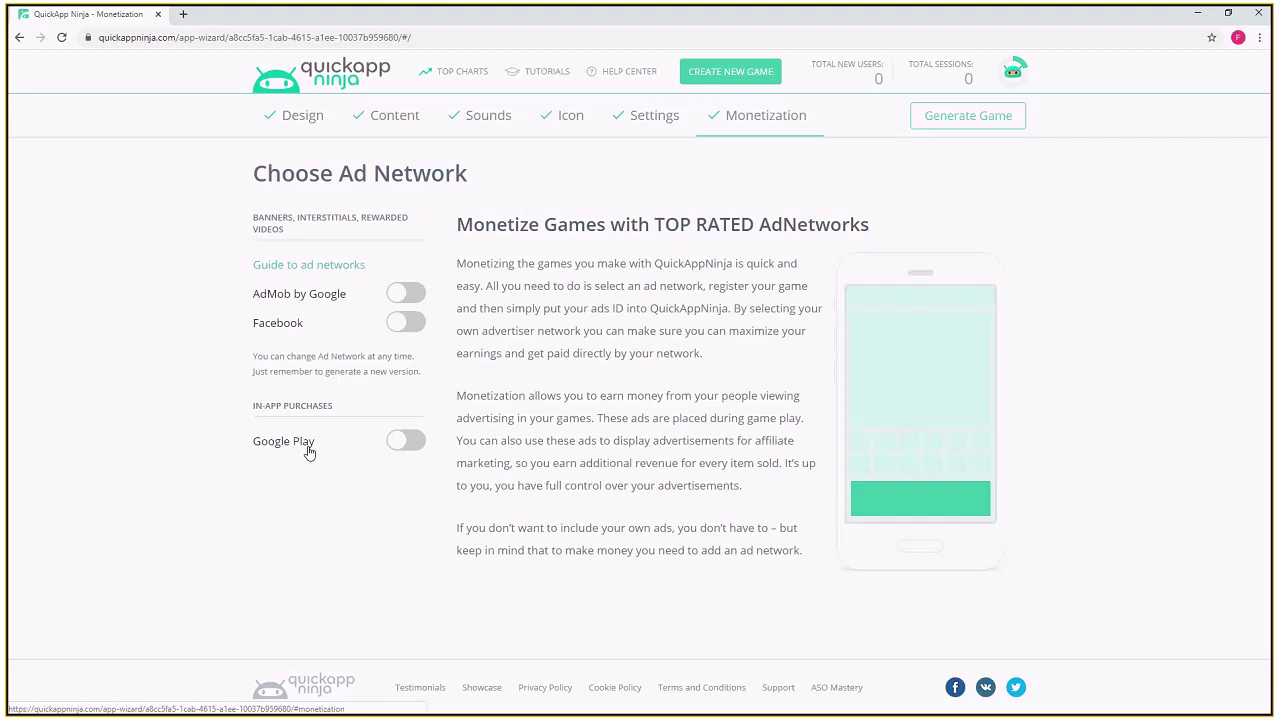
- Check the $49.99 Google Play in-app purchase fee, then view achievements via the account menu
click(309, 449)
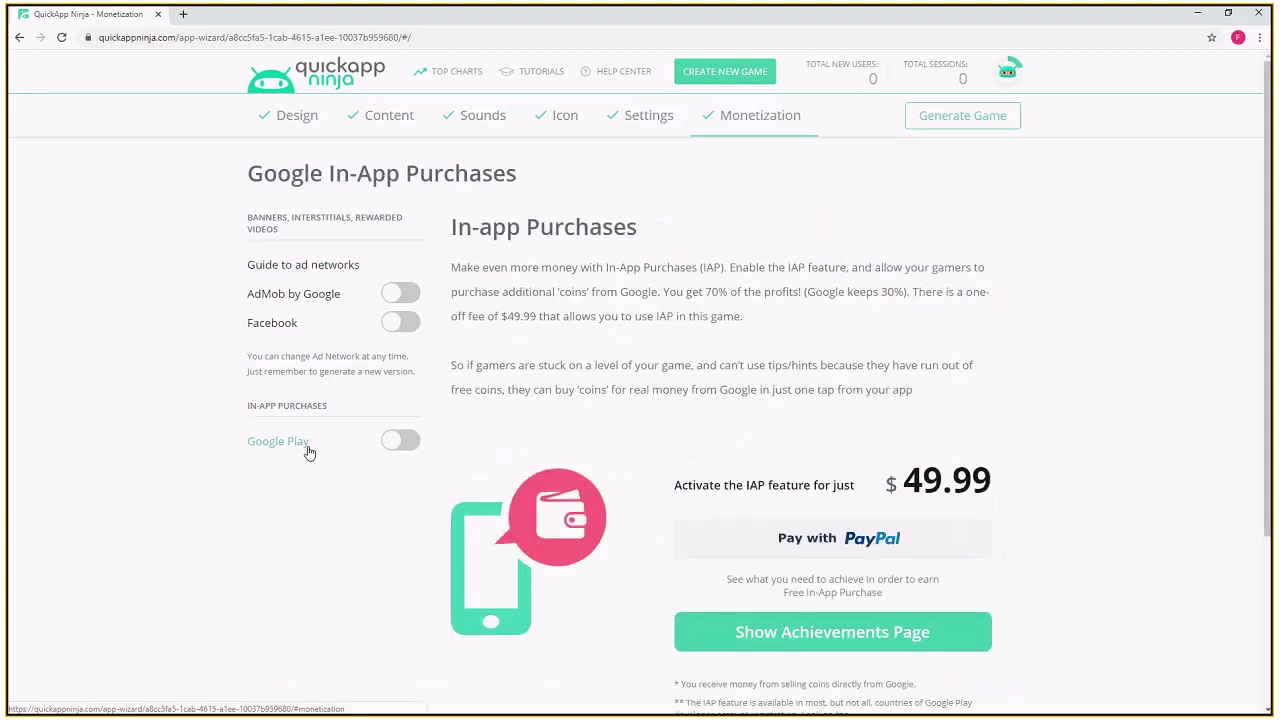
double_click(987, 479)
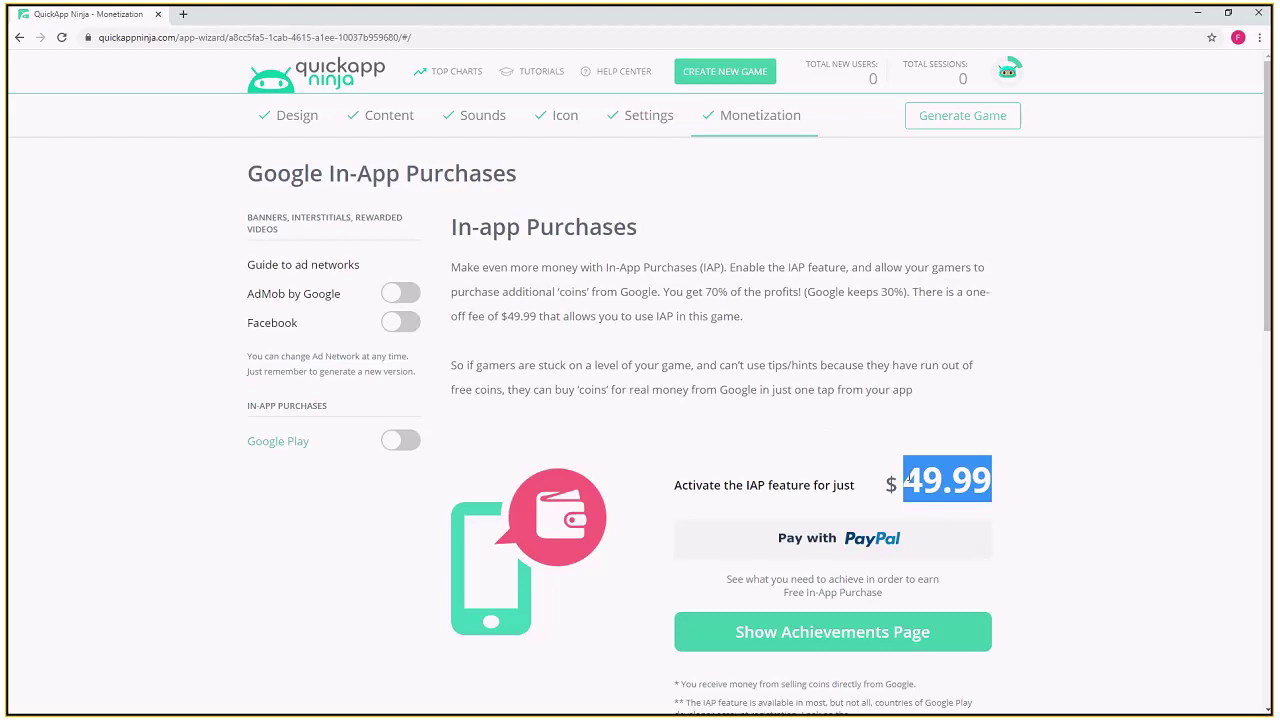
click(1007, 72)
click(1038, 186)
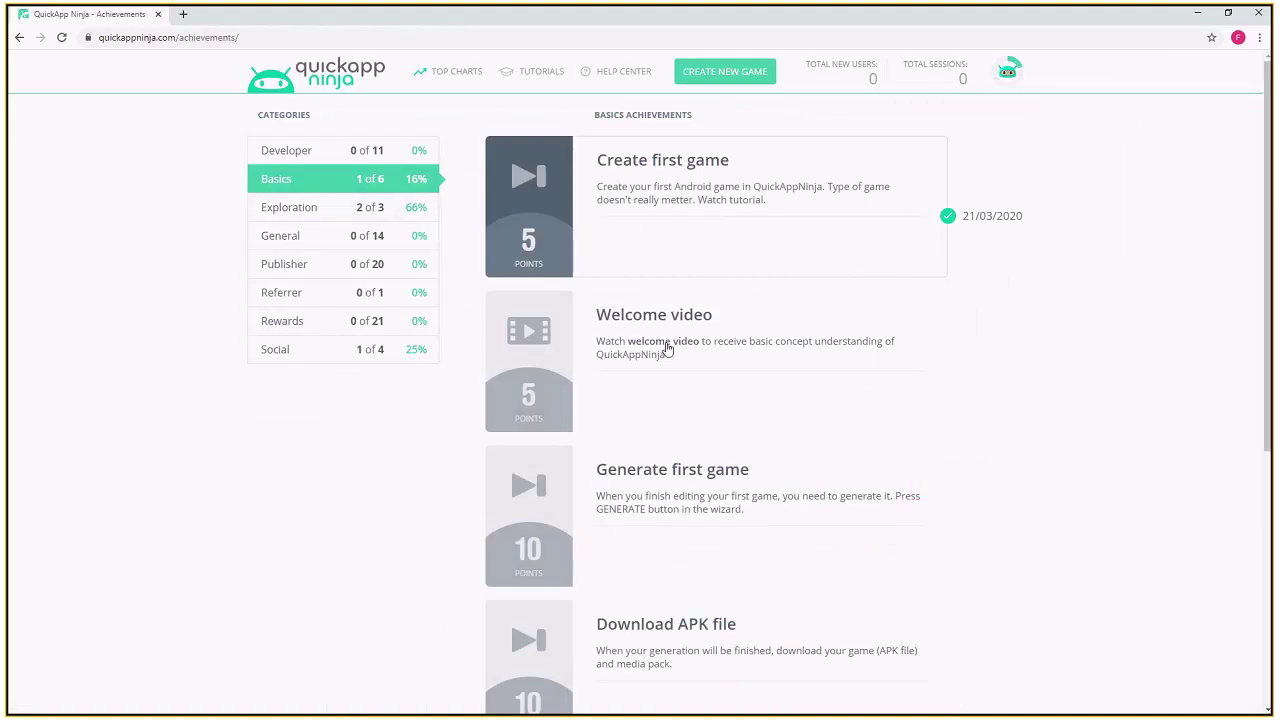
- Browse Basics, Exploration and General achievements, noting Free White Label and up-to-$49.99 rewards
scroll(688, 425, down, 1)
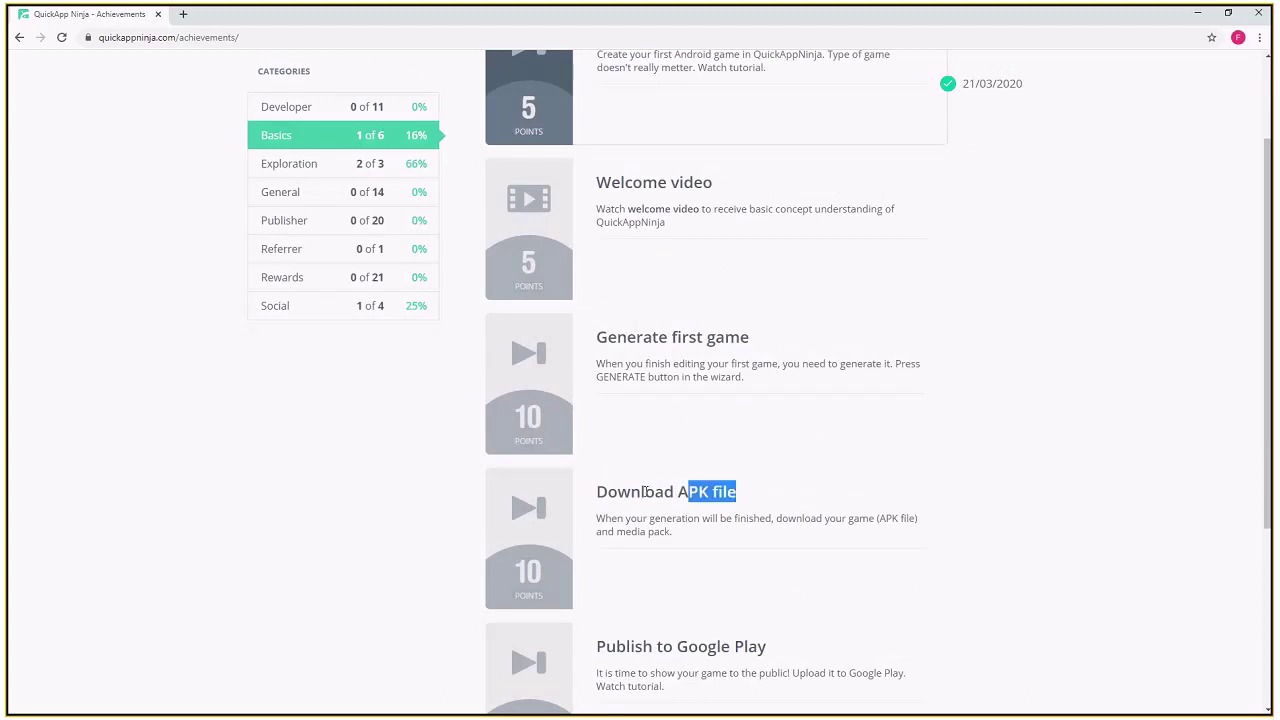
drag(617, 492, 710, 492)
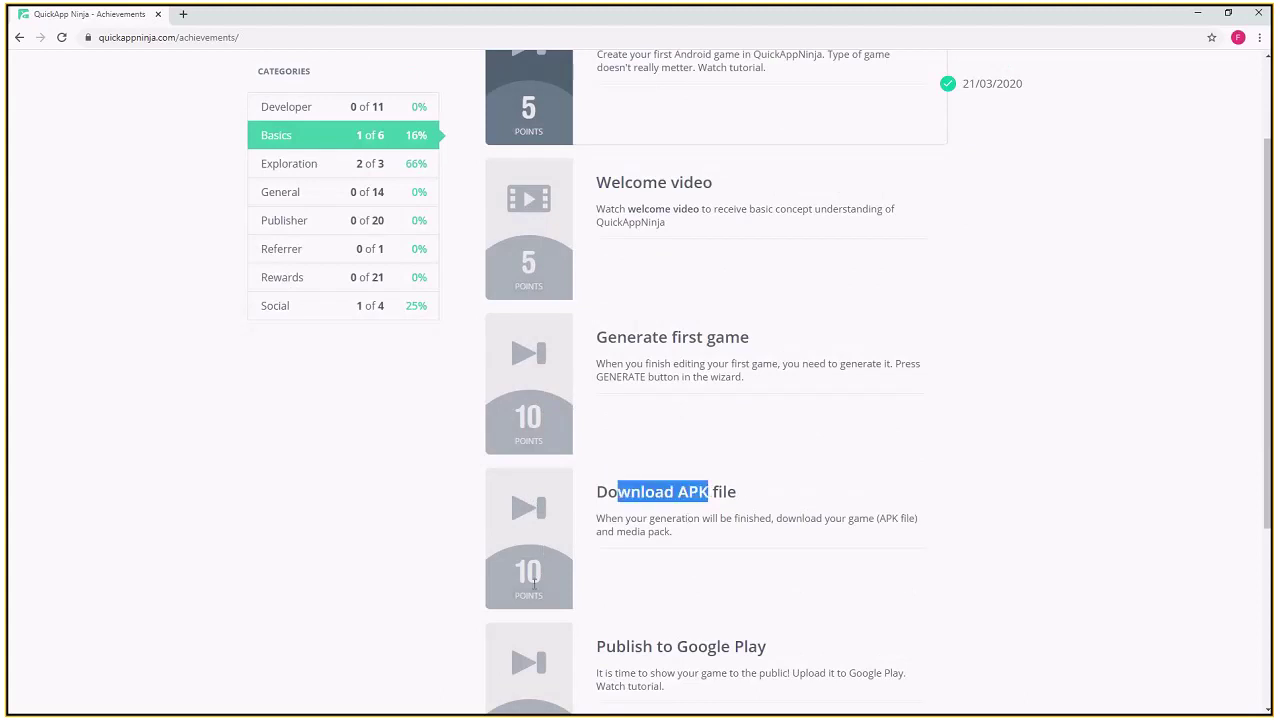
scroll(574, 522, down, 2)
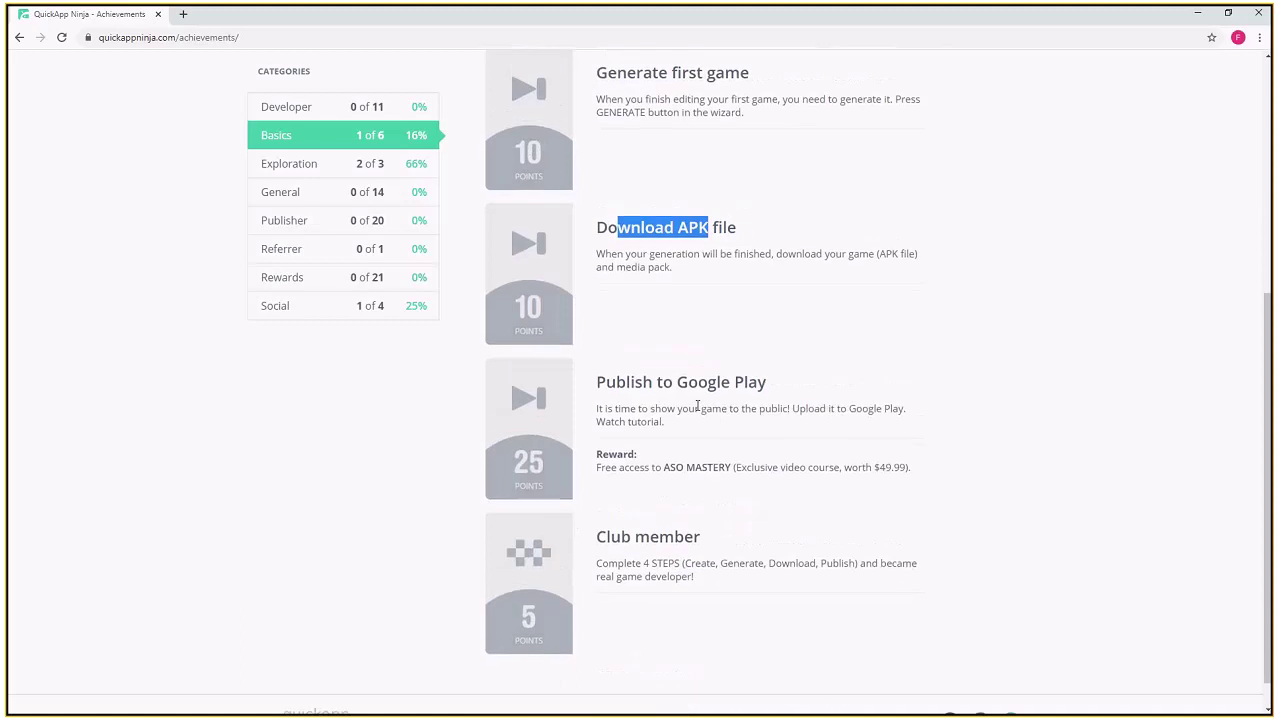
scroll(699, 405, up, 3)
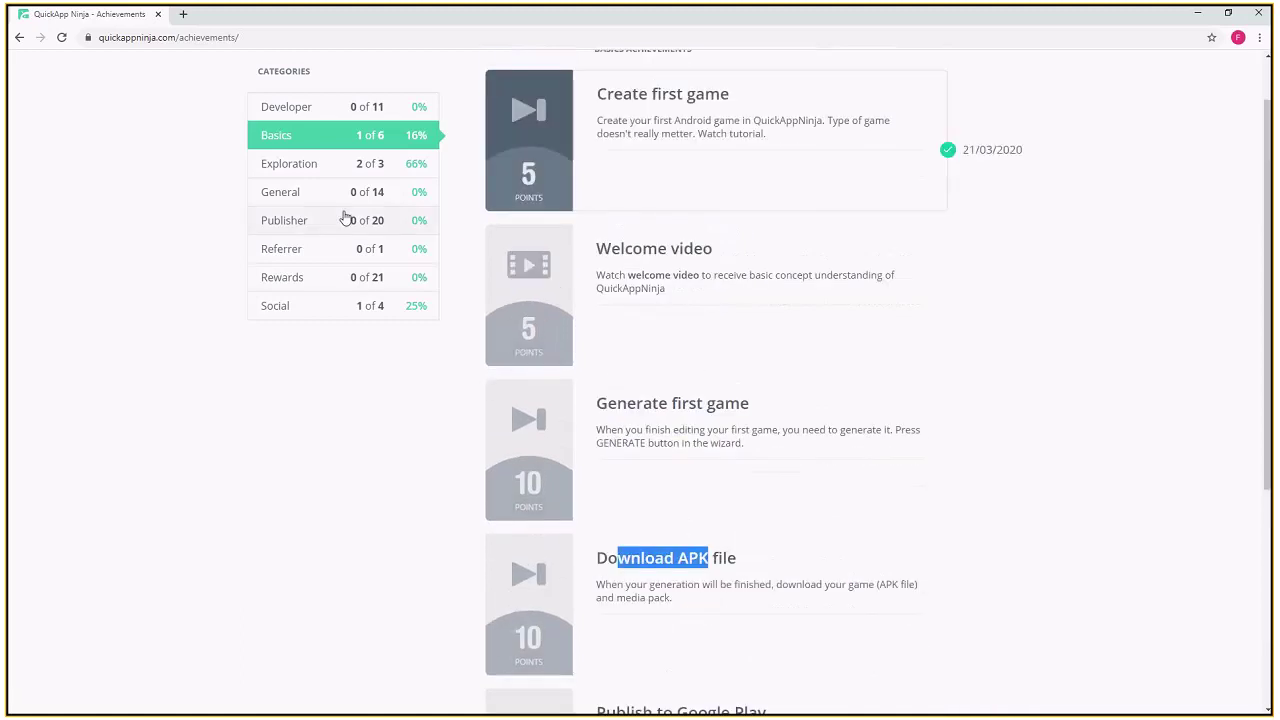
click(308, 172)
click(342, 240)
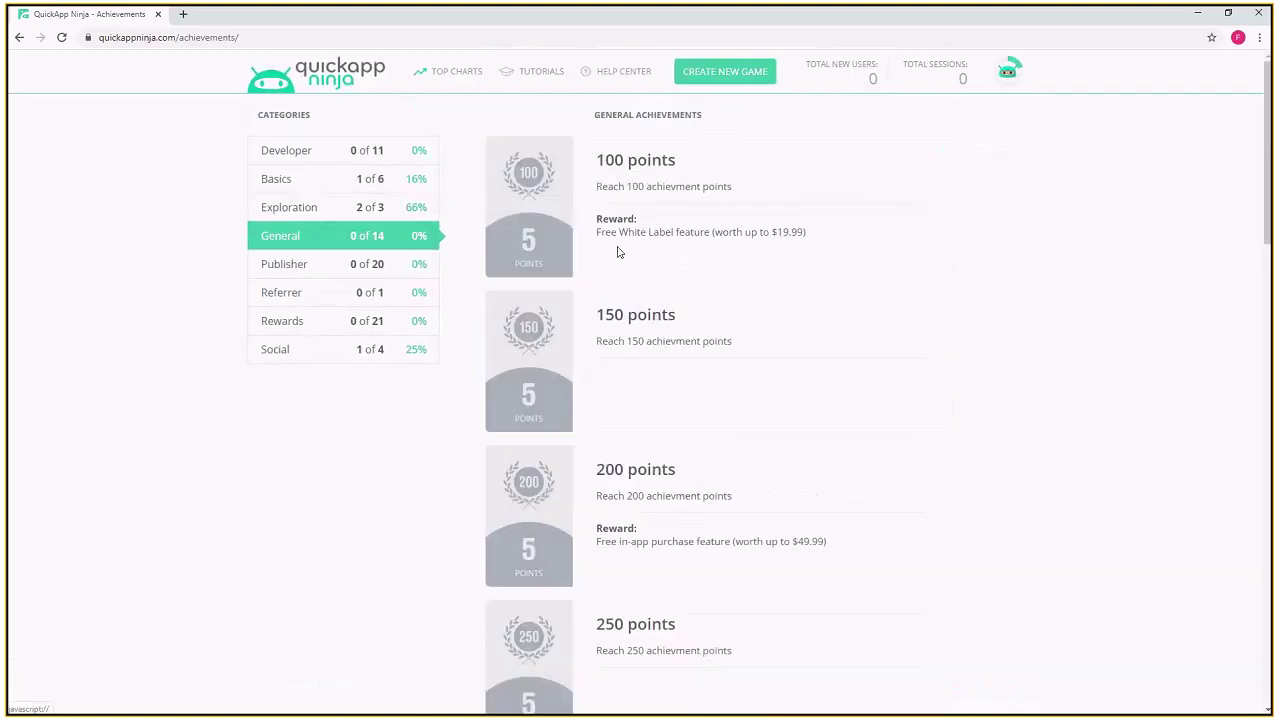
drag(597, 232, 722, 232)
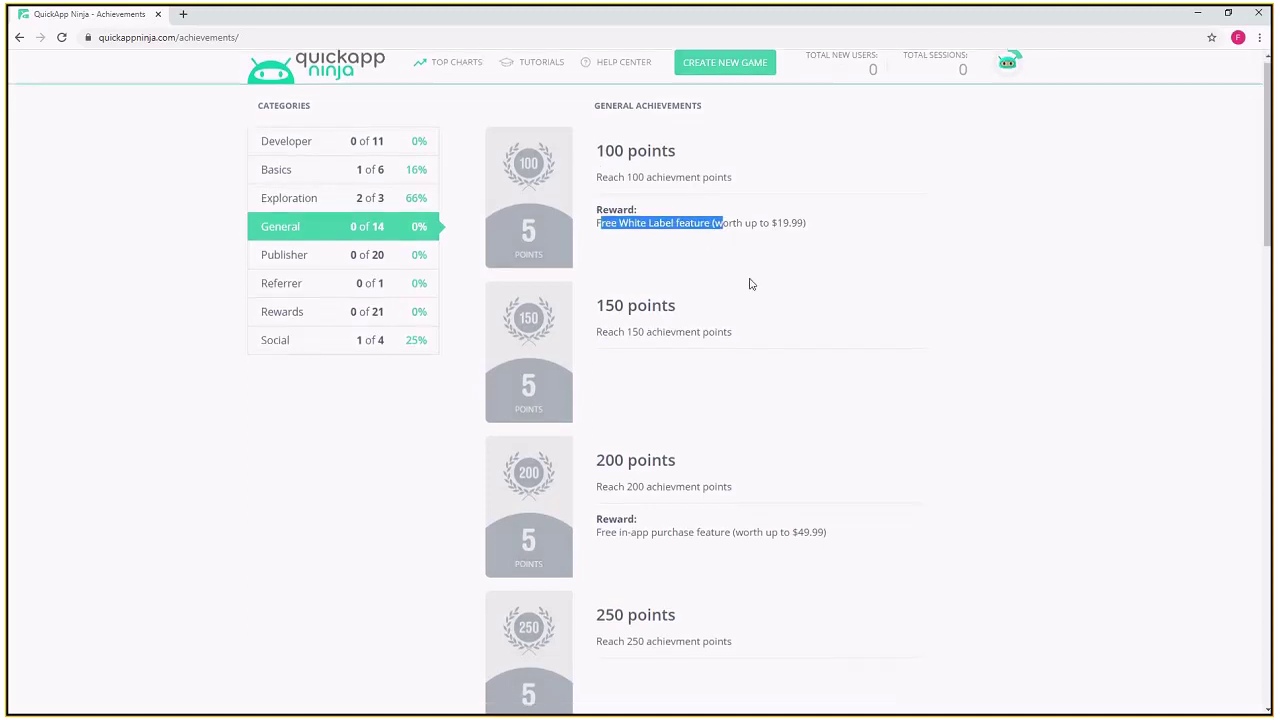
scroll(751, 286, down, 1)
mouse_move(760, 410)
mouse_down()
mouse_move(600, 410)
mouse_move(742, 406)
mouse_up()
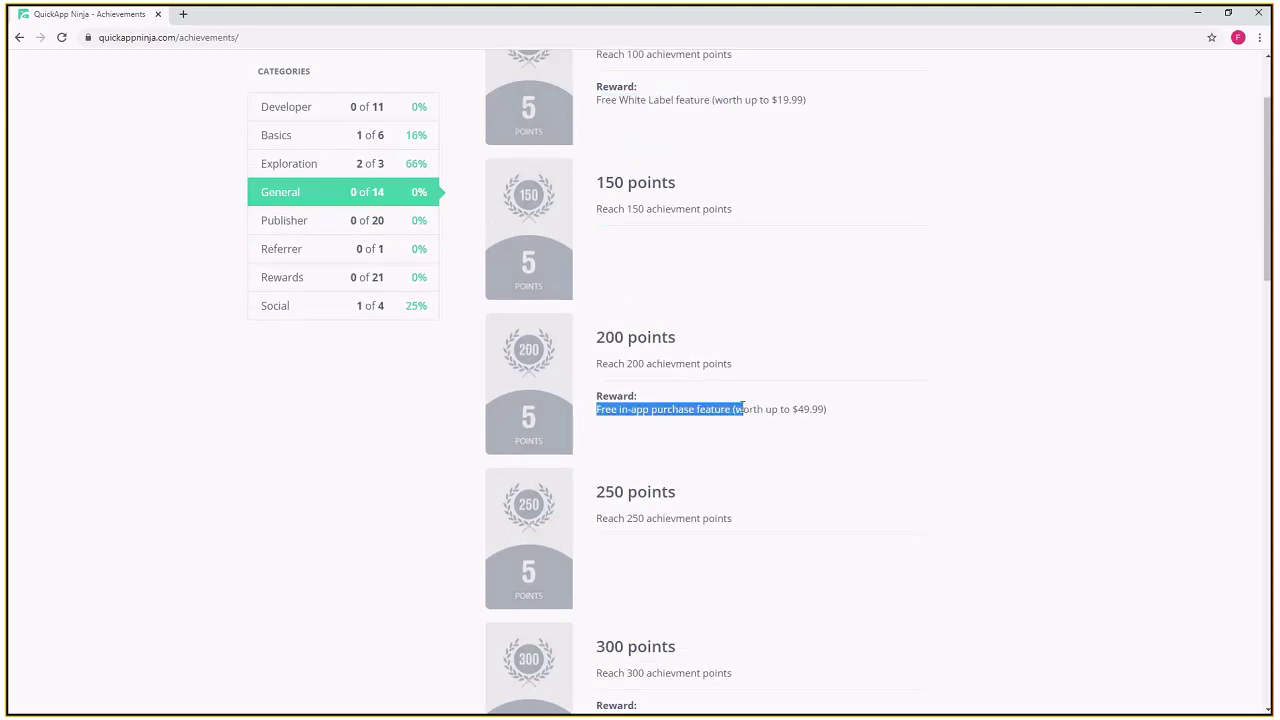
drag(827, 420, 765, 410)
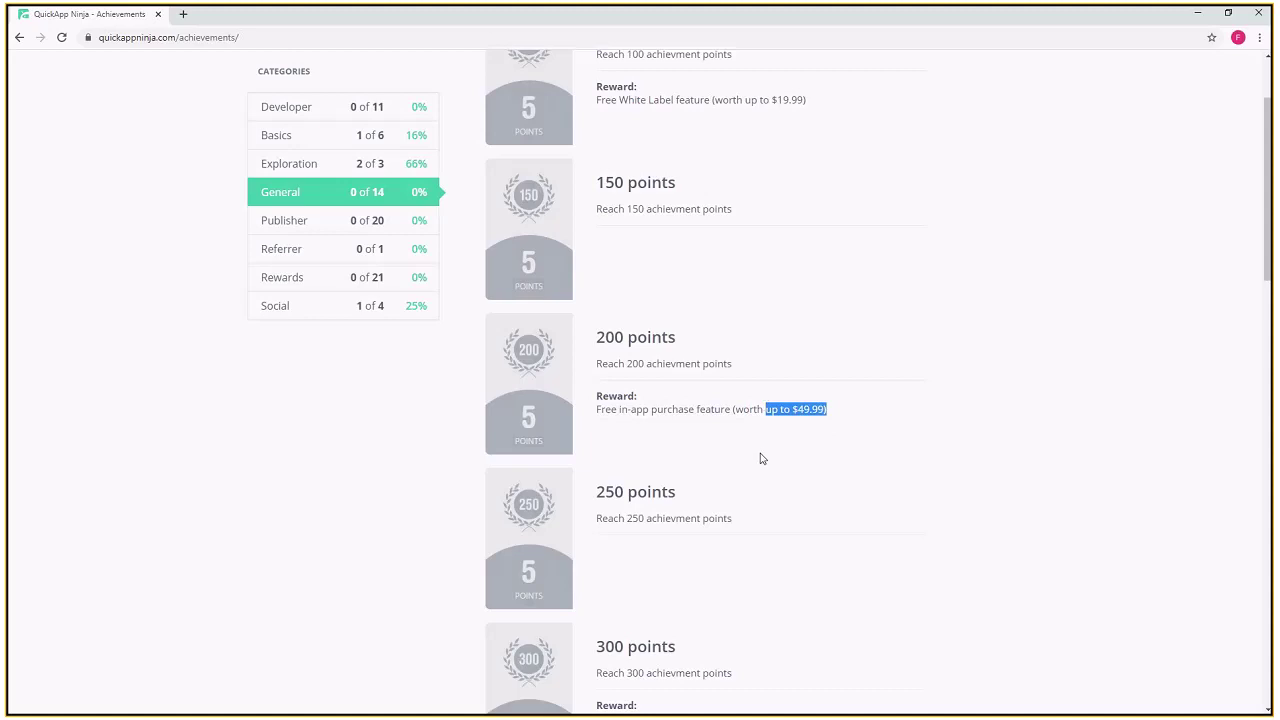
scroll(722, 412, up, 1)
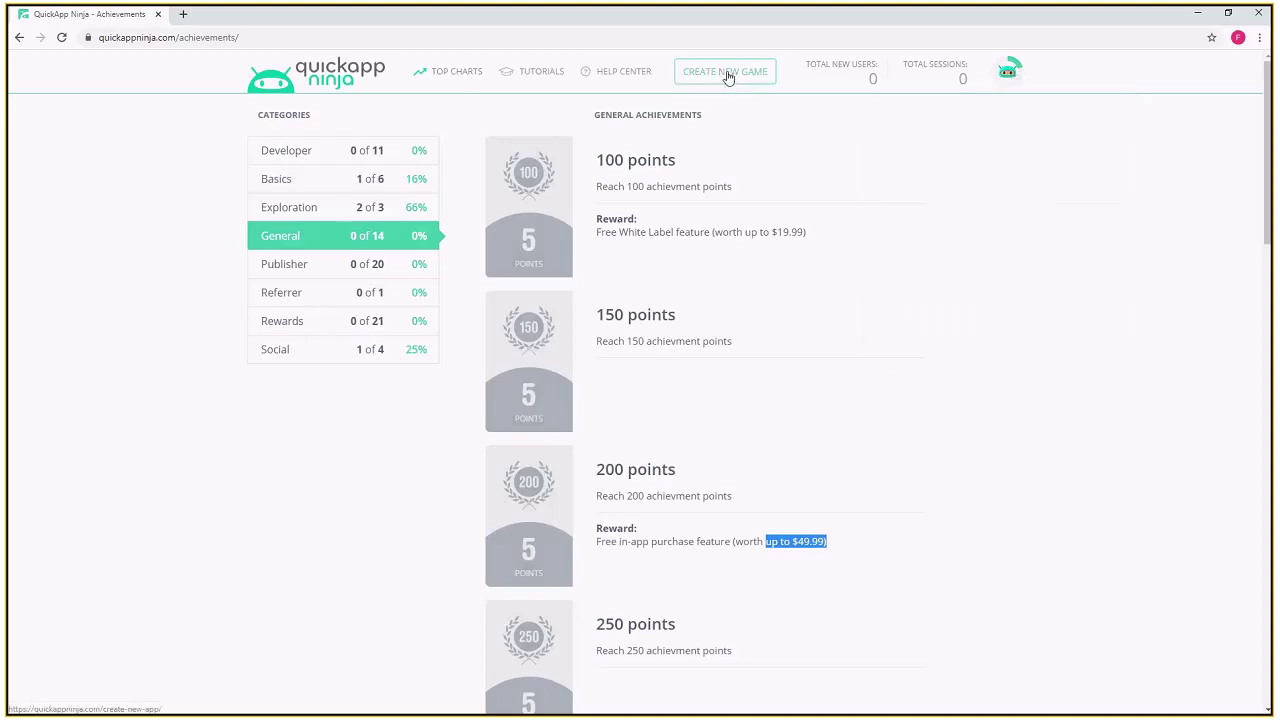
- Return to the game wizard and revisit the Levels, Monetization and Design tabs
click(18, 37)
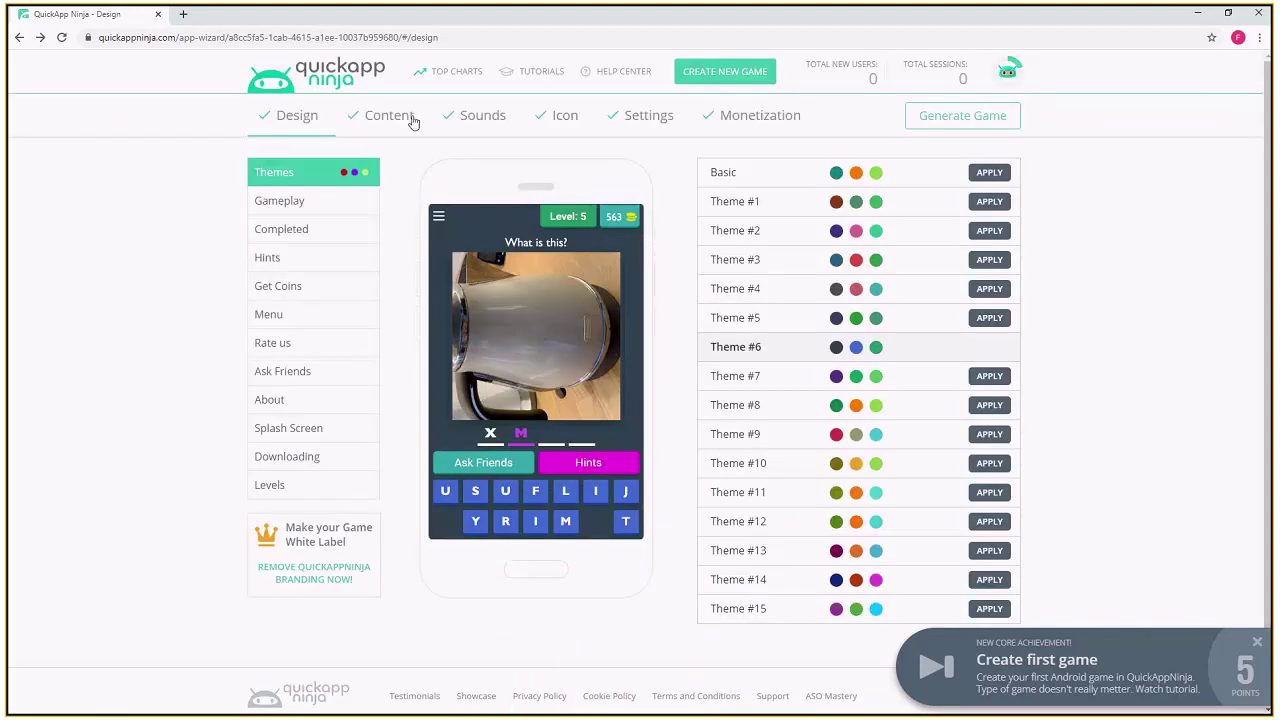
click(411, 118)
click(739, 127)
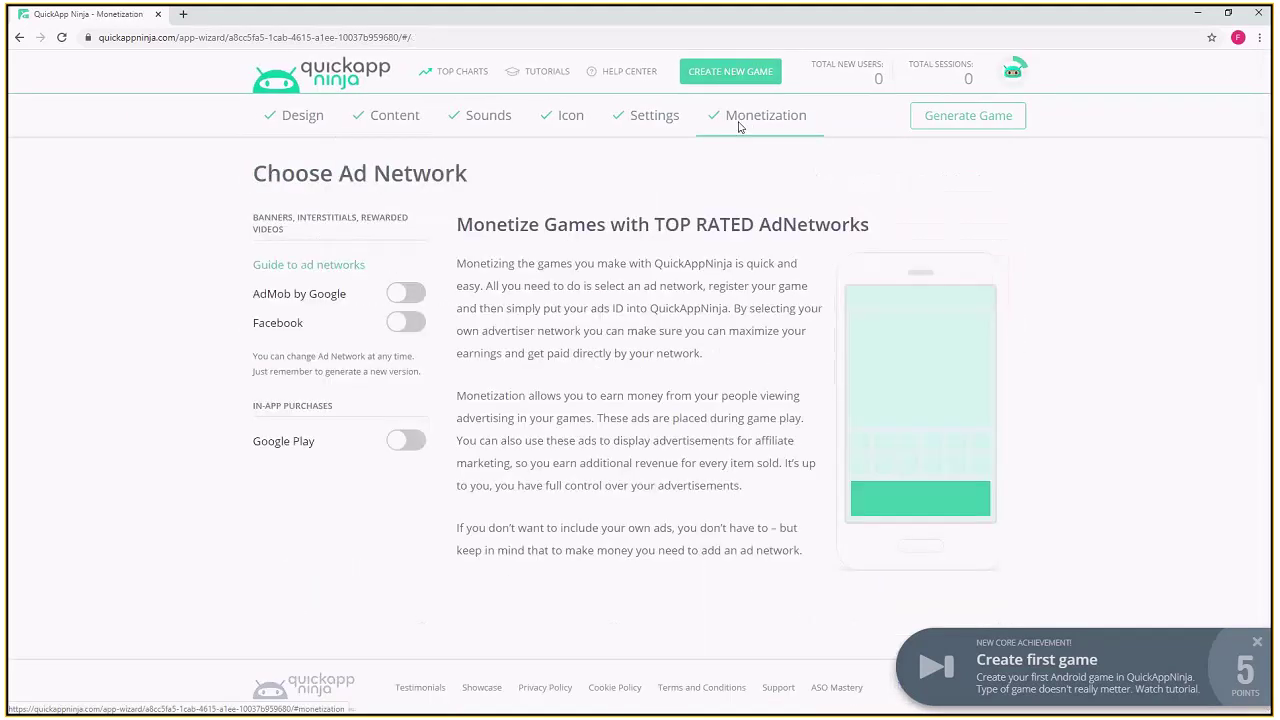
click(340, 125)
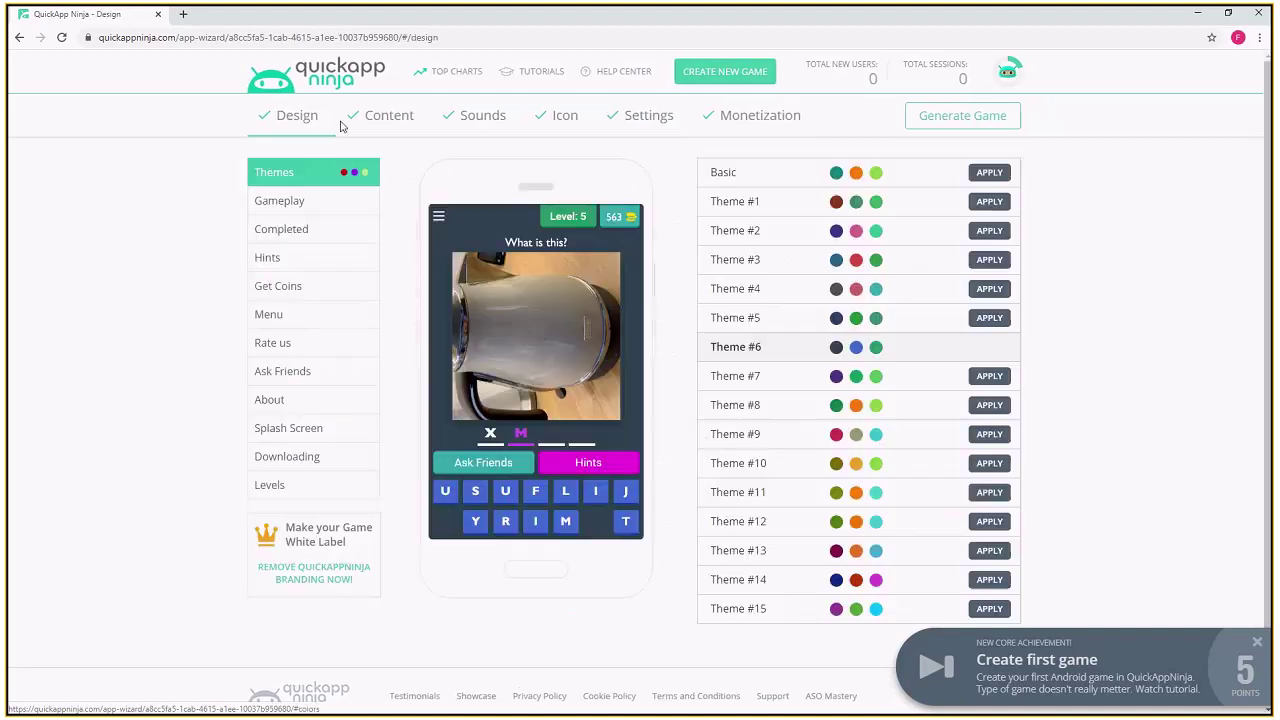
click(405, 124)
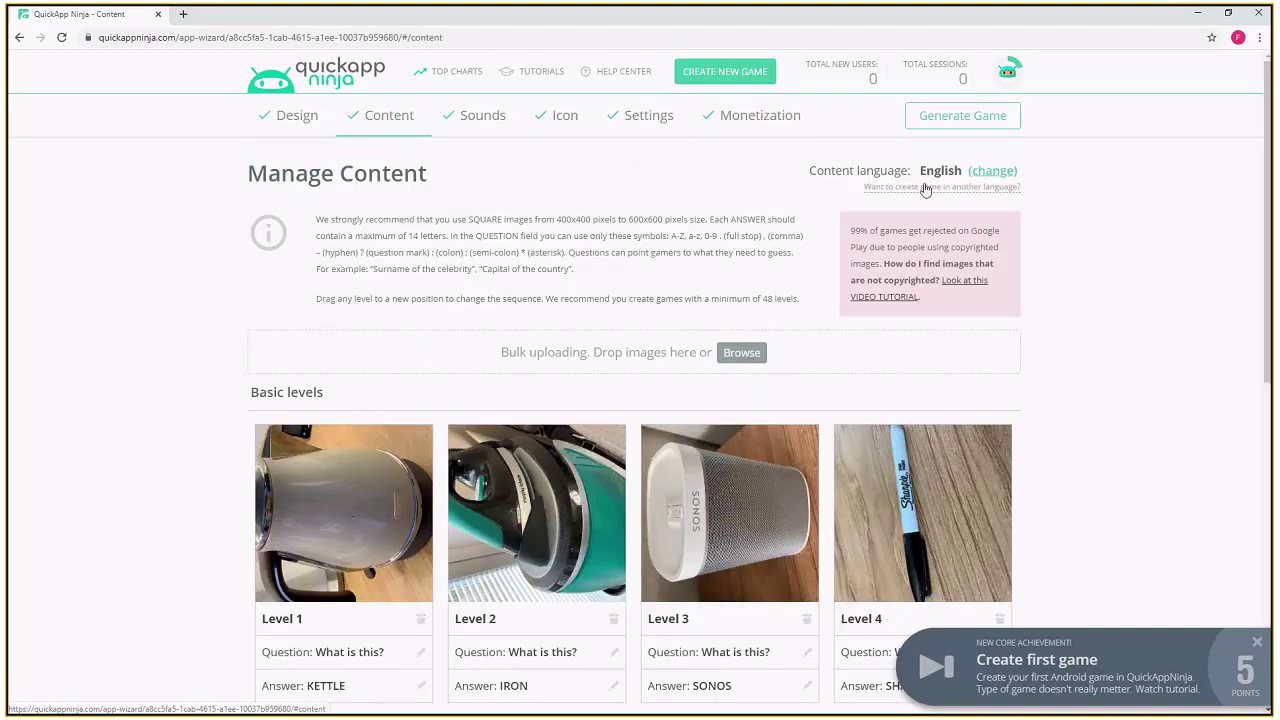
- Generate the game and send it despite the 24-hour generation warning
click(968, 118)
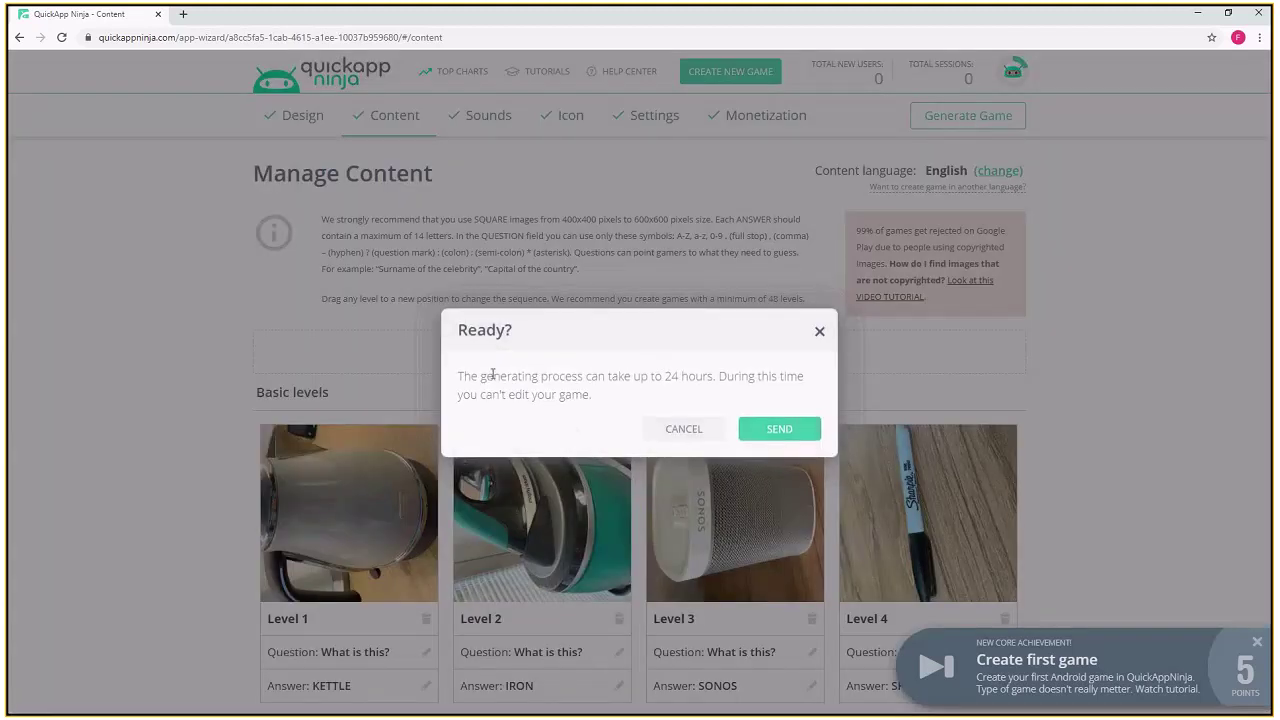
drag(457, 376, 766, 426)
click(766, 426)
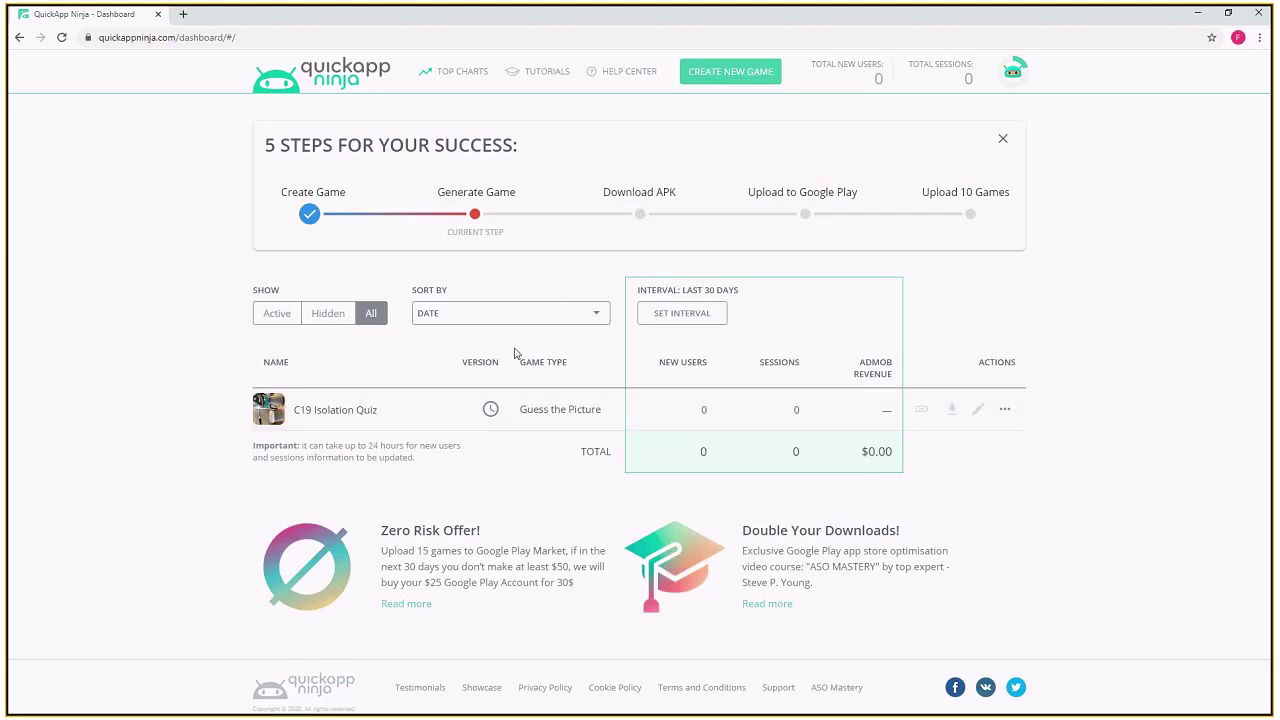
drag(338, 446, 419, 451)
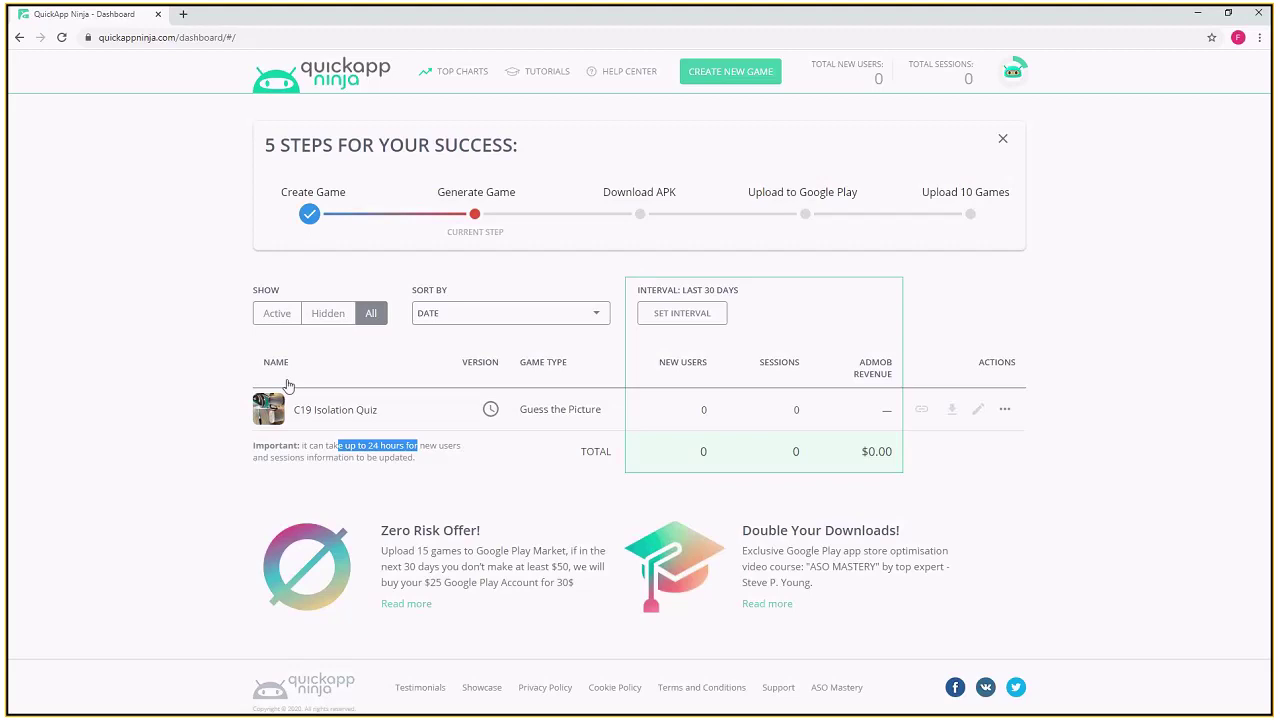
drag(606, 410, 521, 413)
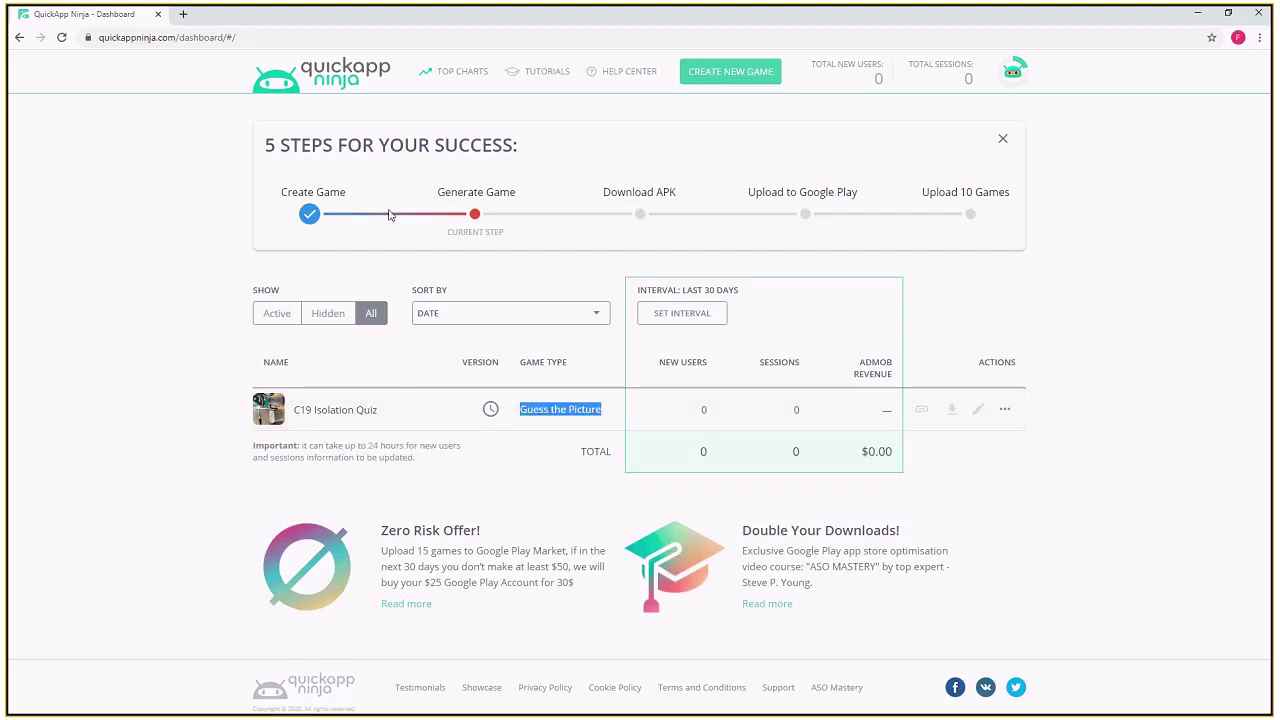